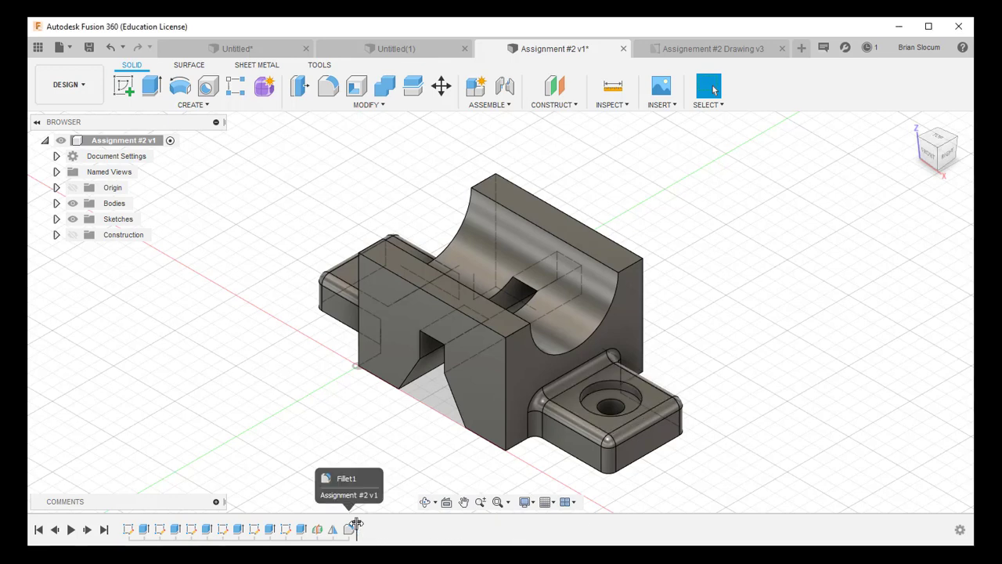
Roll the Assignment #2 model's history back to the first extrusion and step forward through its features to the final fillet.
drag(356, 523, 152, 526)
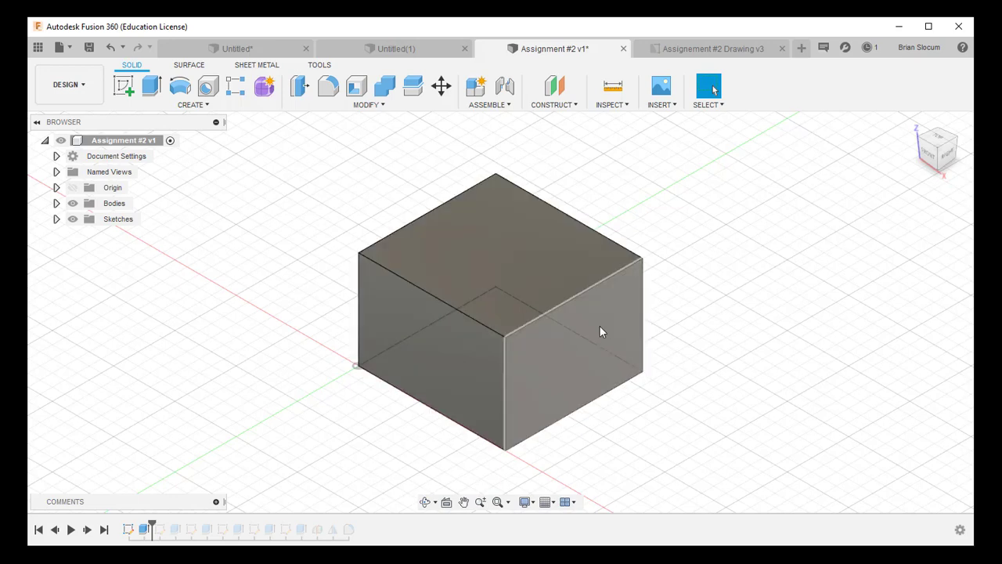
mouse_move(151, 523)
mouse_down()
mouse_move(144, 527)
mouse_move(183, 527)
mouse_up()
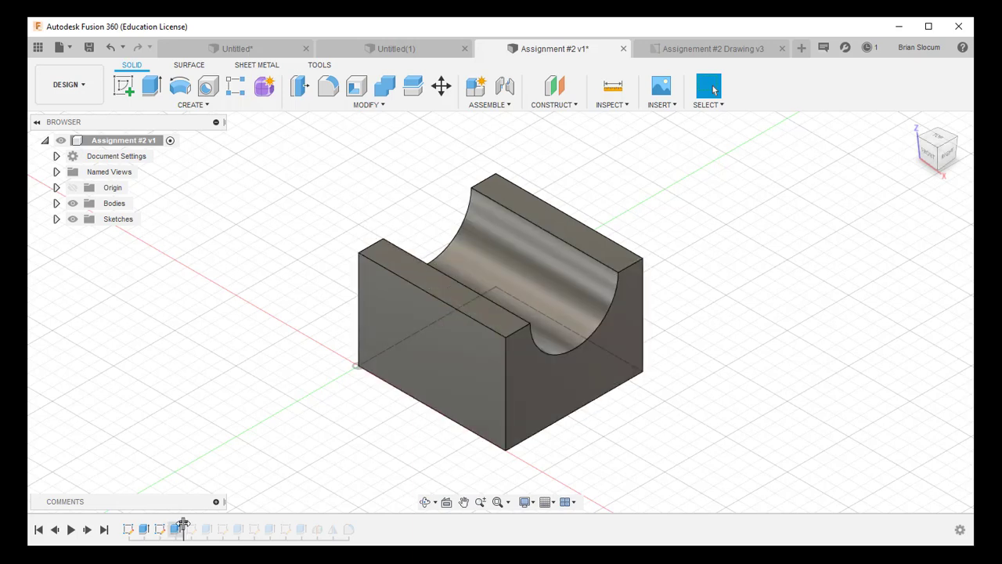
drag(184, 526, 215, 526)
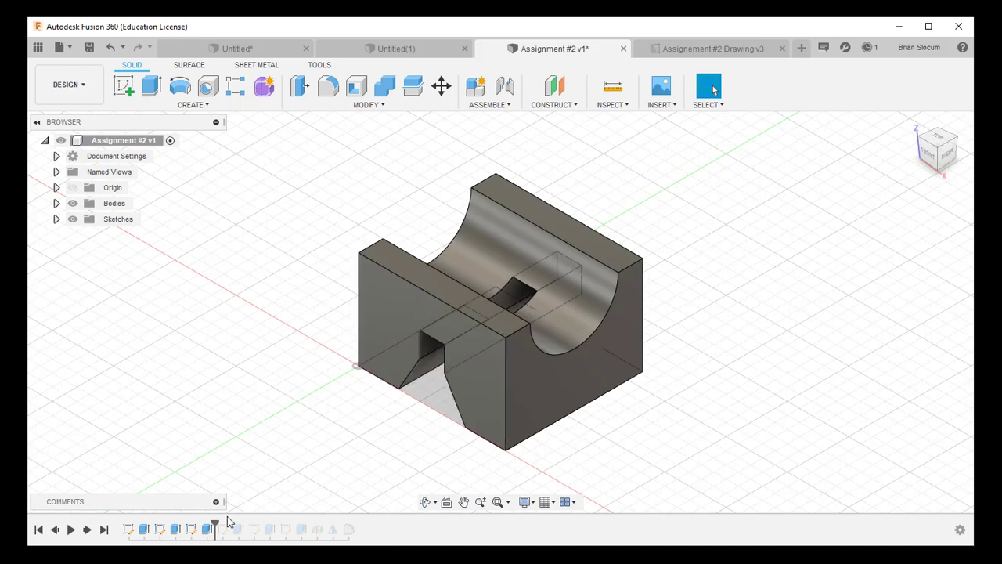
drag(210, 527, 247, 524)
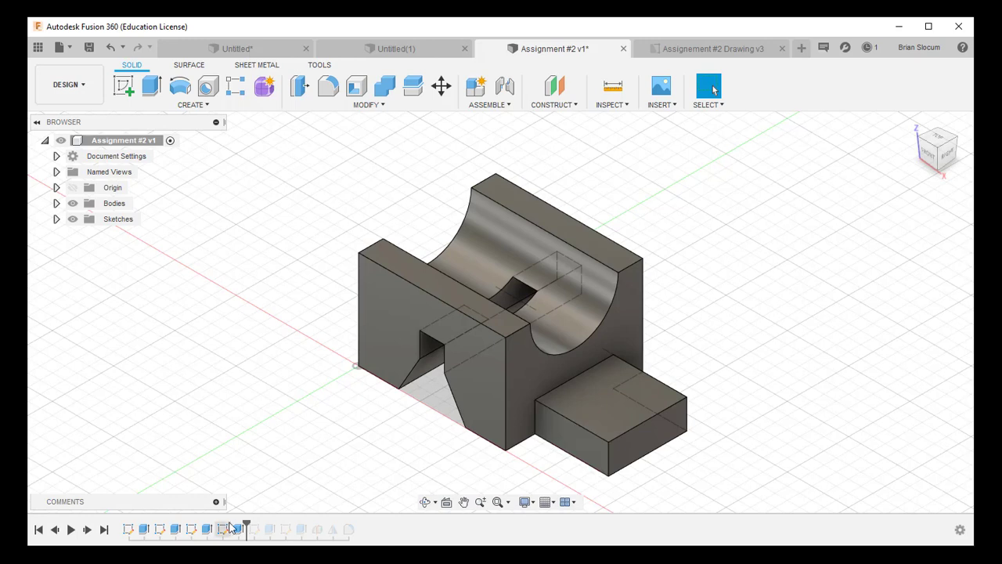
drag(246, 525, 337, 526)
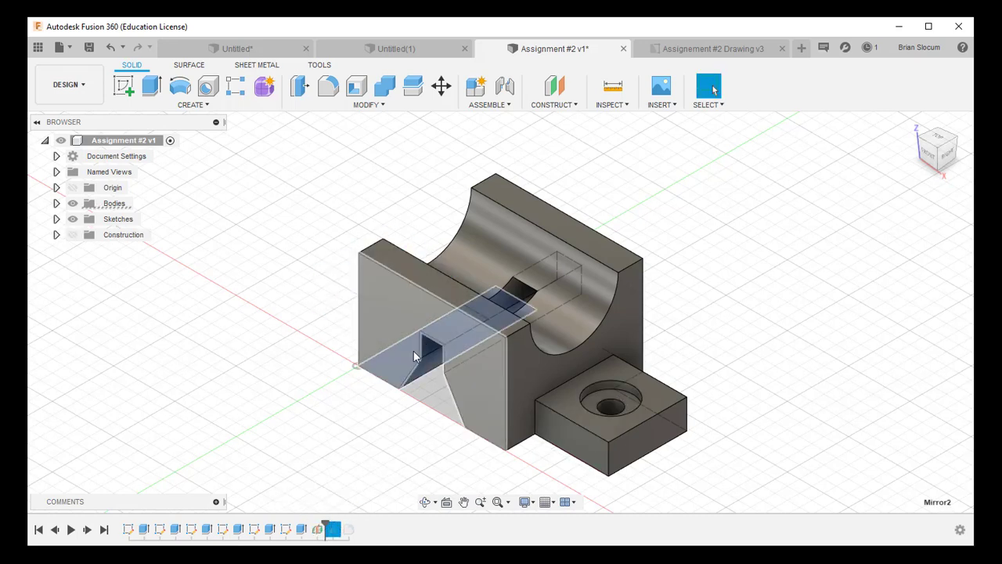
click(319, 535)
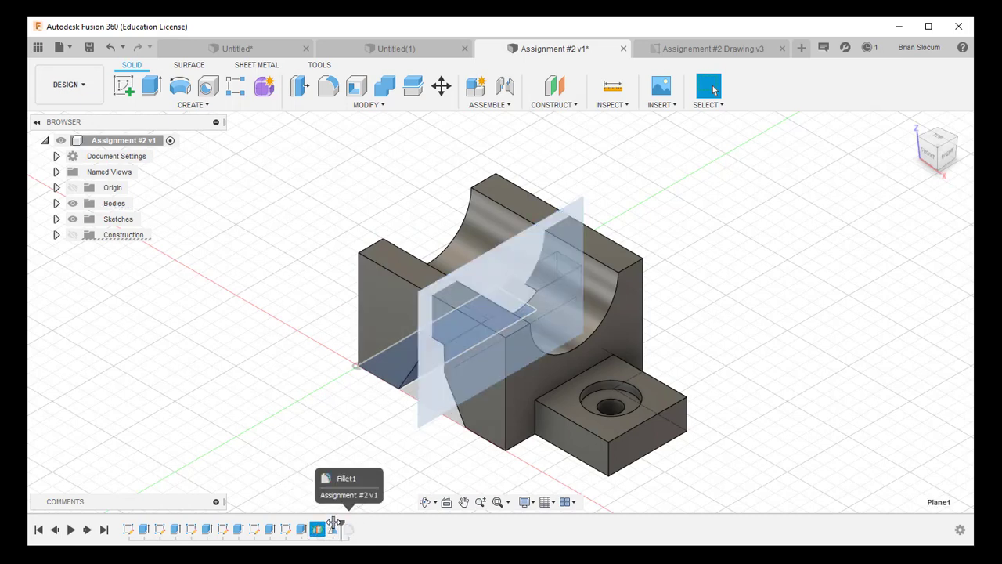
drag(326, 526, 342, 526)
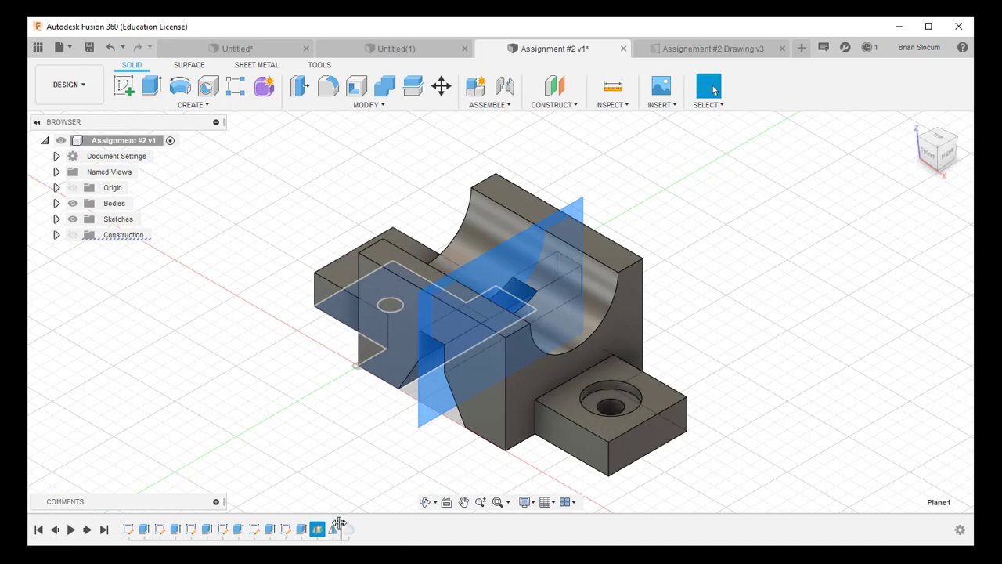
drag(341, 526, 356, 526)
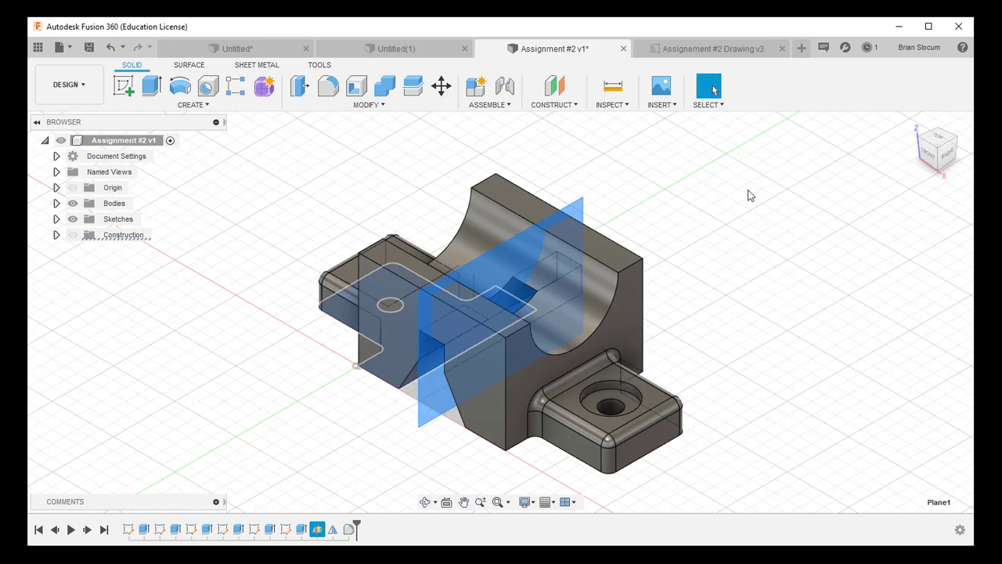
Create a new design and sketch a rectangle of about 84 by 70 mm from the origin on the horizontal plane.
click(802, 50)
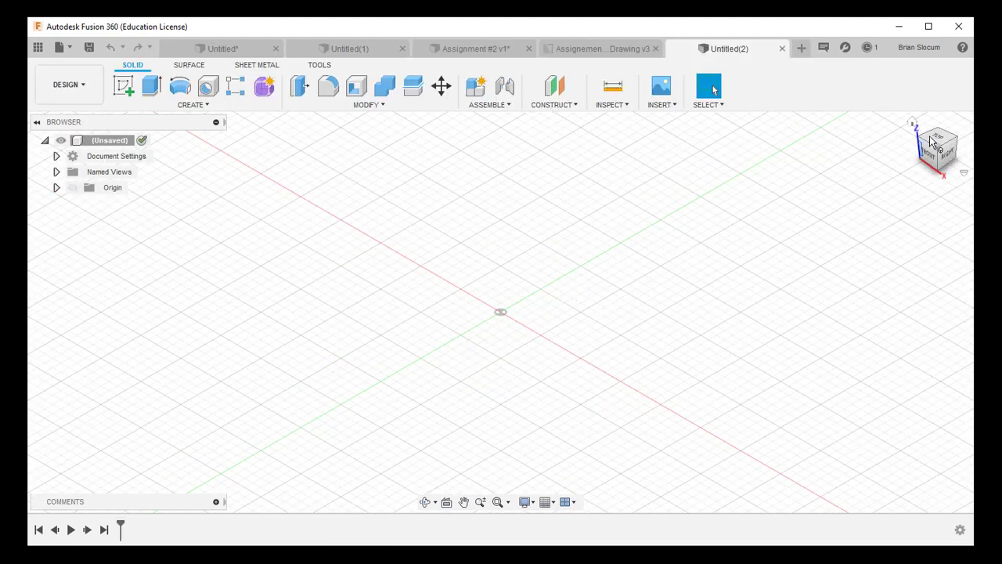
click(123, 86)
click(569, 316)
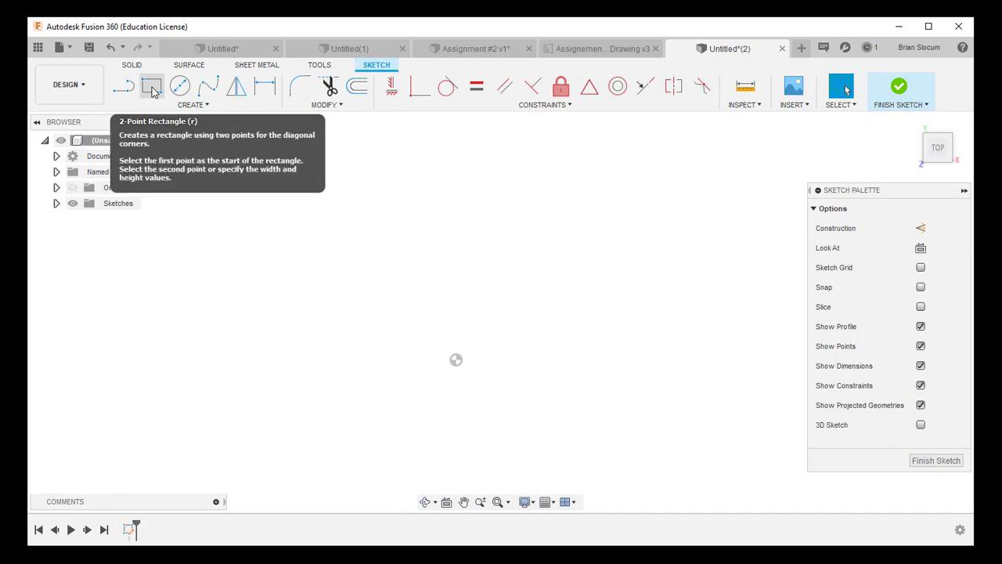
click(152, 88)
click(455, 359)
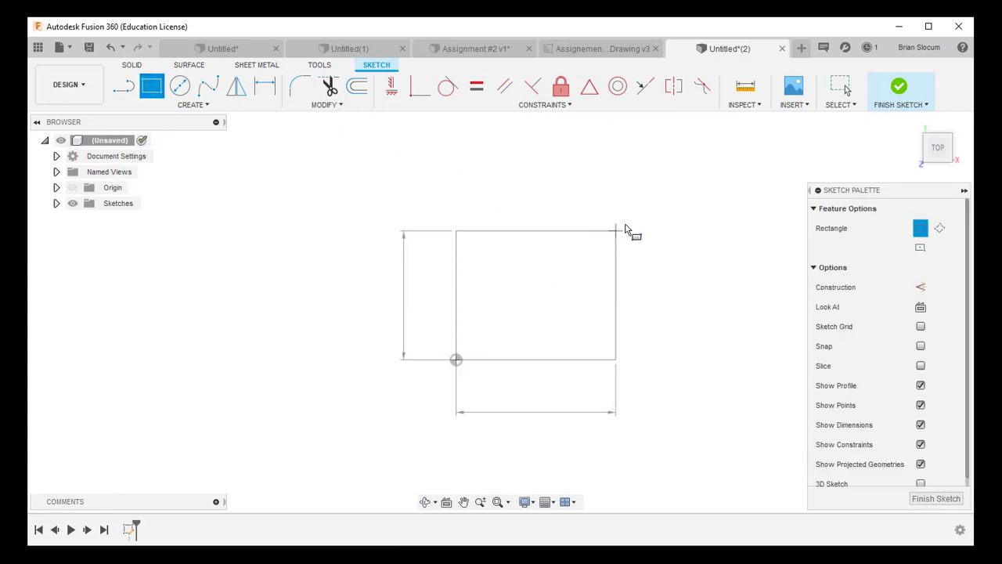
click(646, 201)
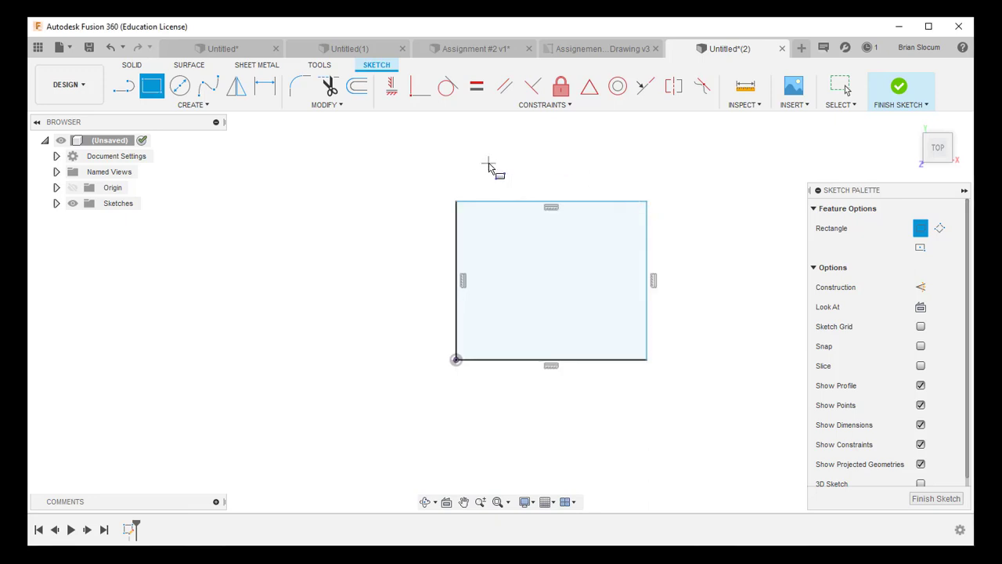
Check the base size in the assignment drawing, dimension the rectangle 60 mm wide and 56 mm deep, and finish the sketch.
click(581, 51)
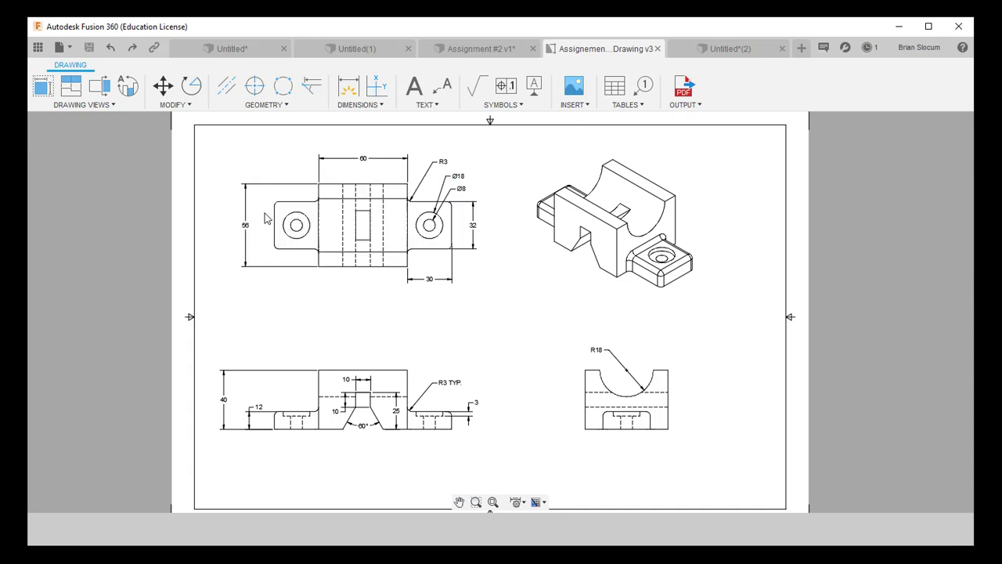
click(686, 57)
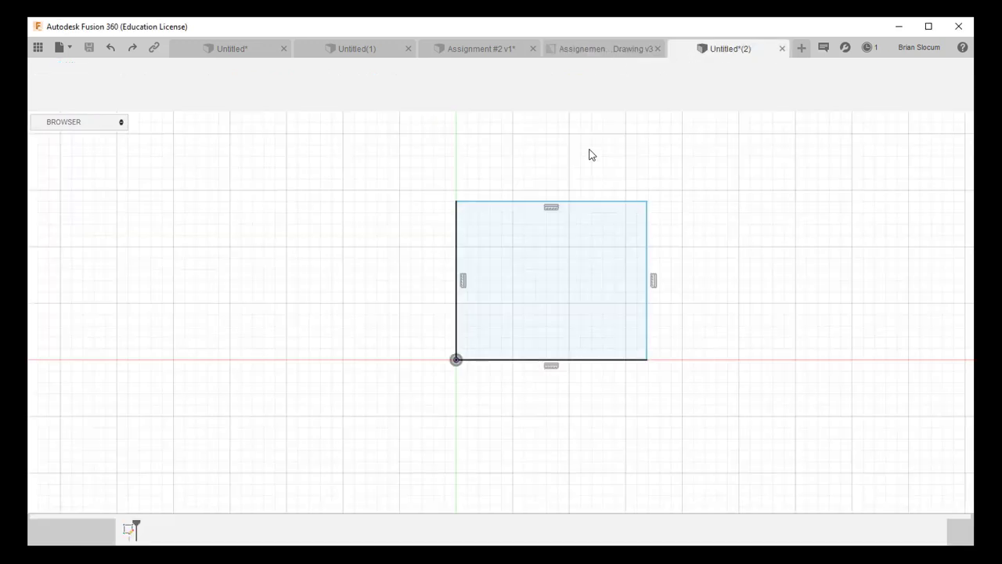
click(264, 86)
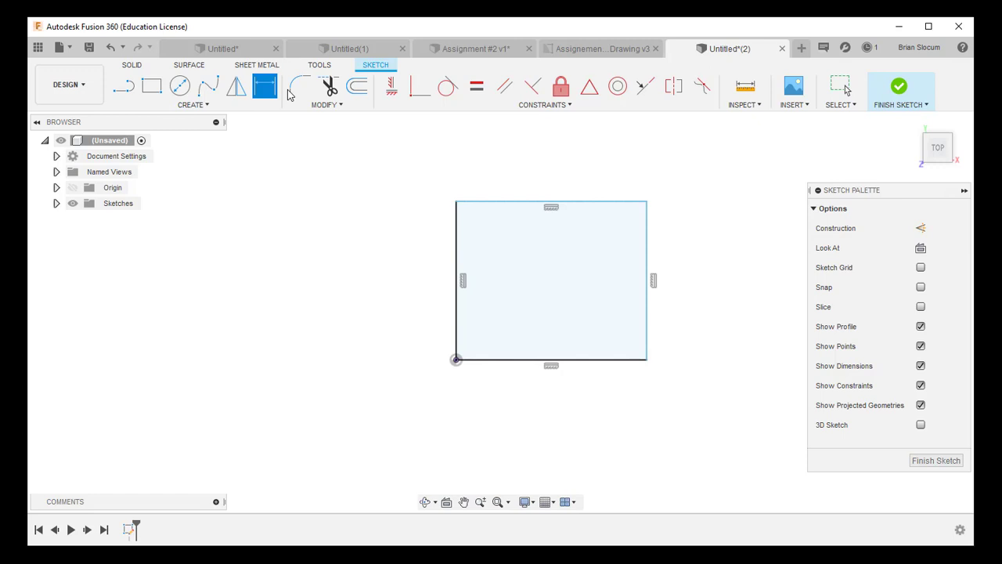
click(521, 203)
click(567, 164)
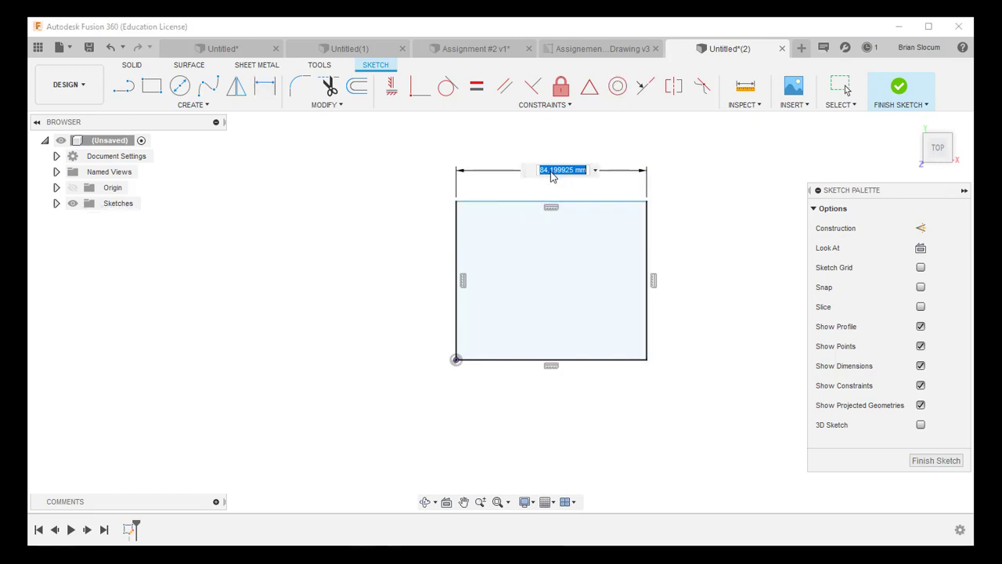
text(60)
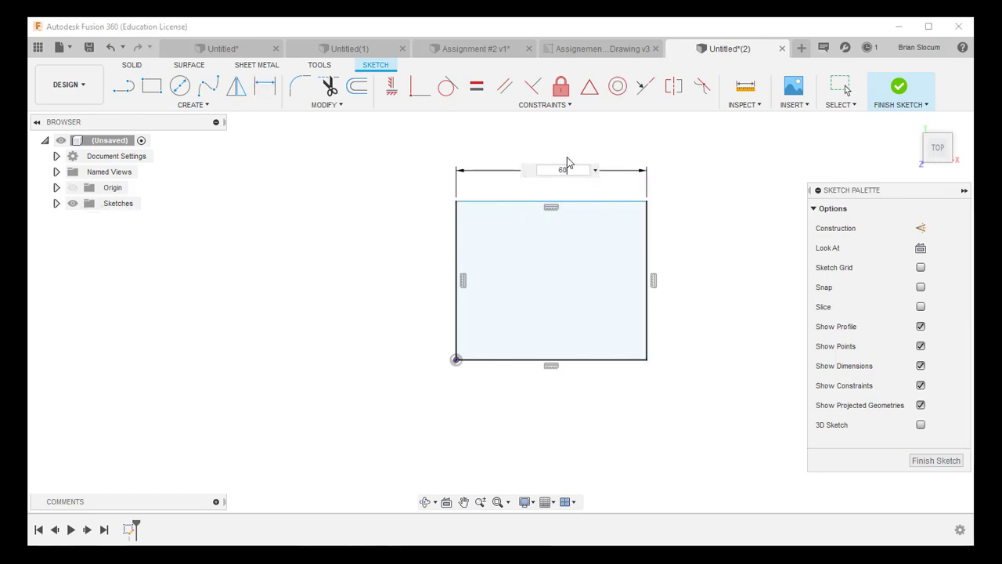
key(Return)
click(455, 243)
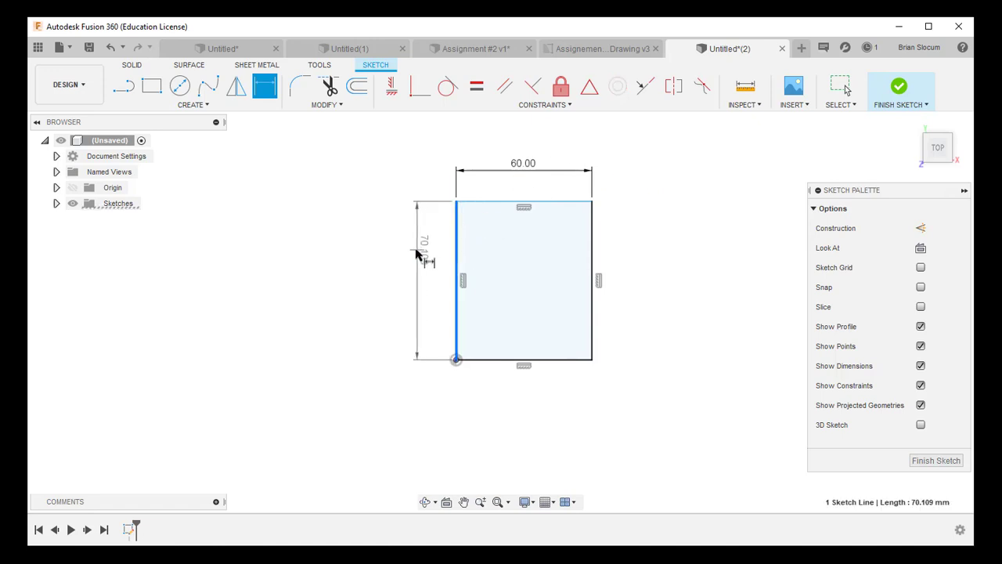
click(411, 280)
text(56)
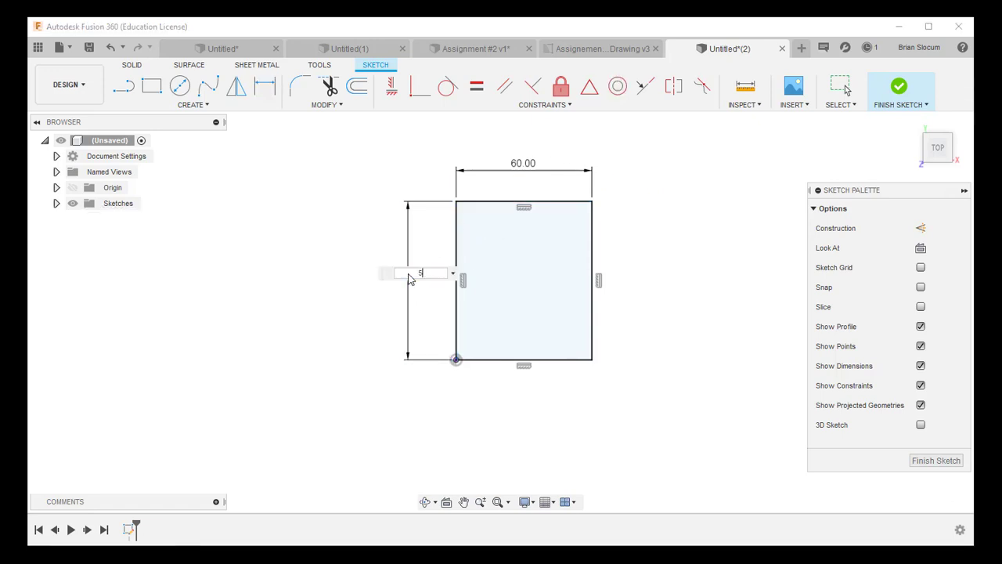
key(Return)
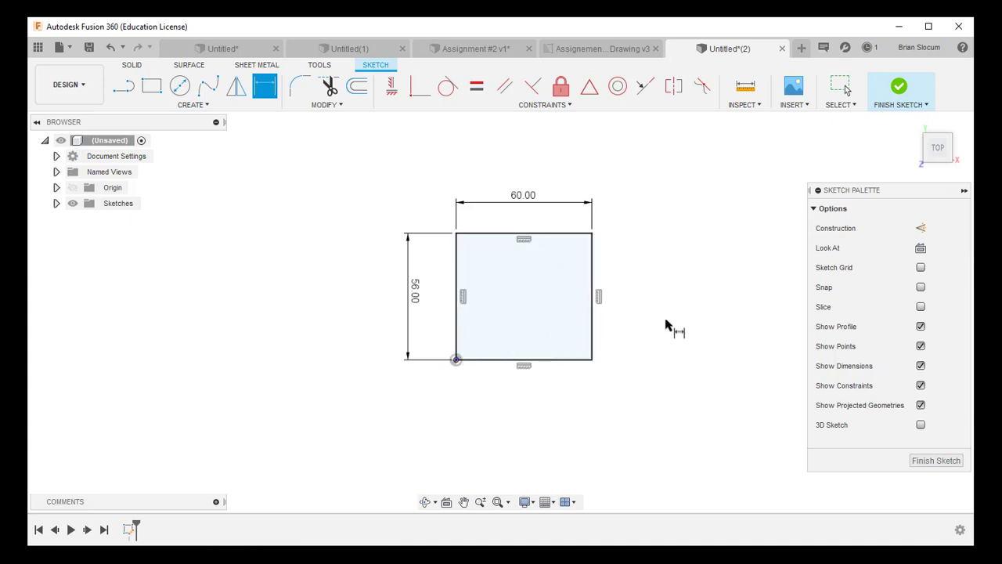
click(899, 88)
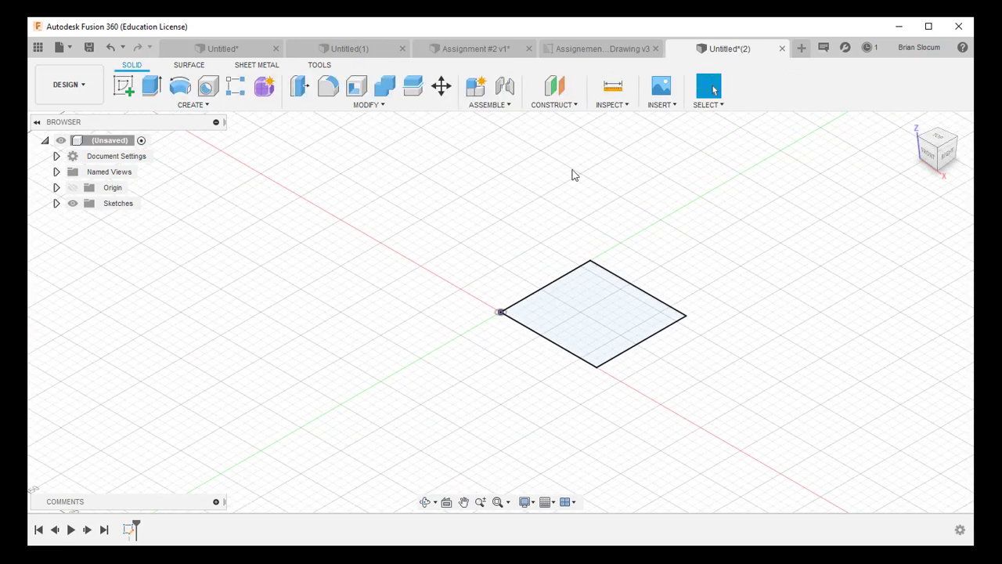
Extrude the rectangle upward 30 mm as a new body and check the block's height in the assignment drawing.
key(e)
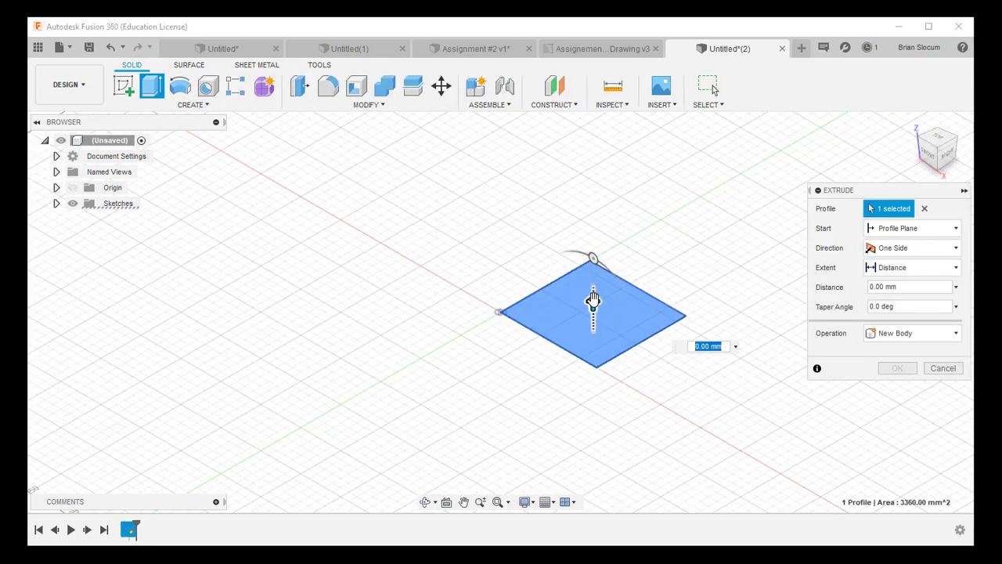
drag(592, 305, 592, 252)
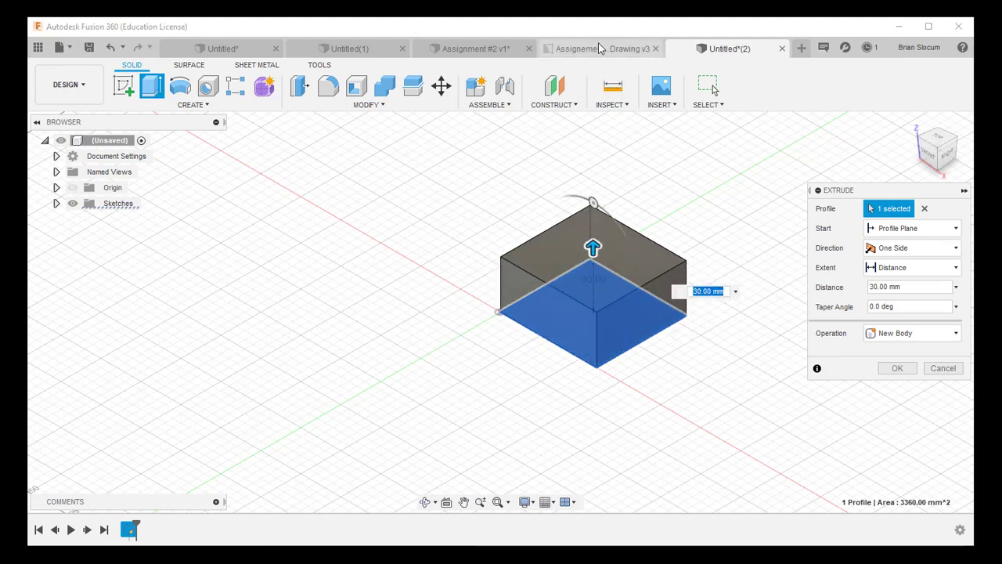
click(602, 50)
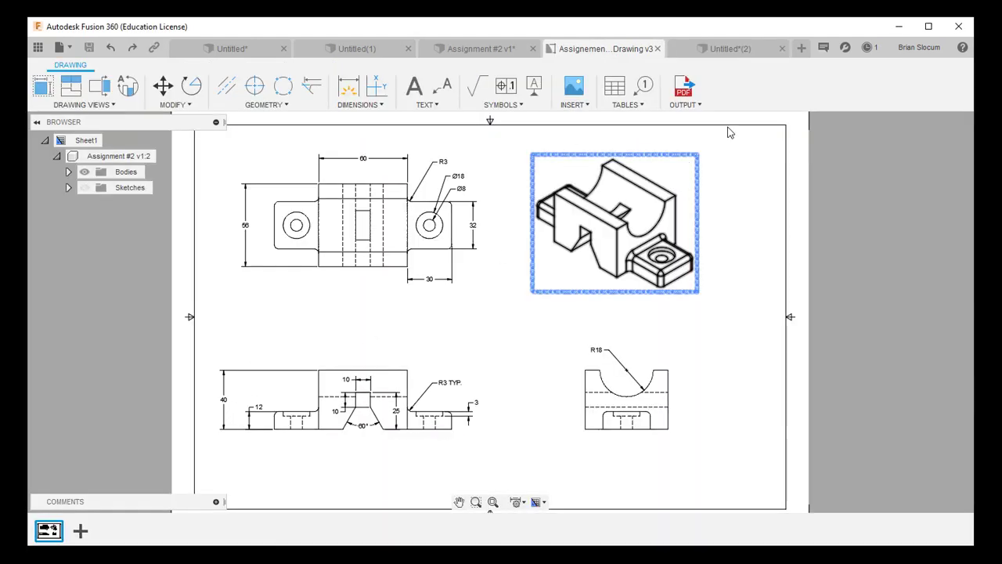
click(736, 50)
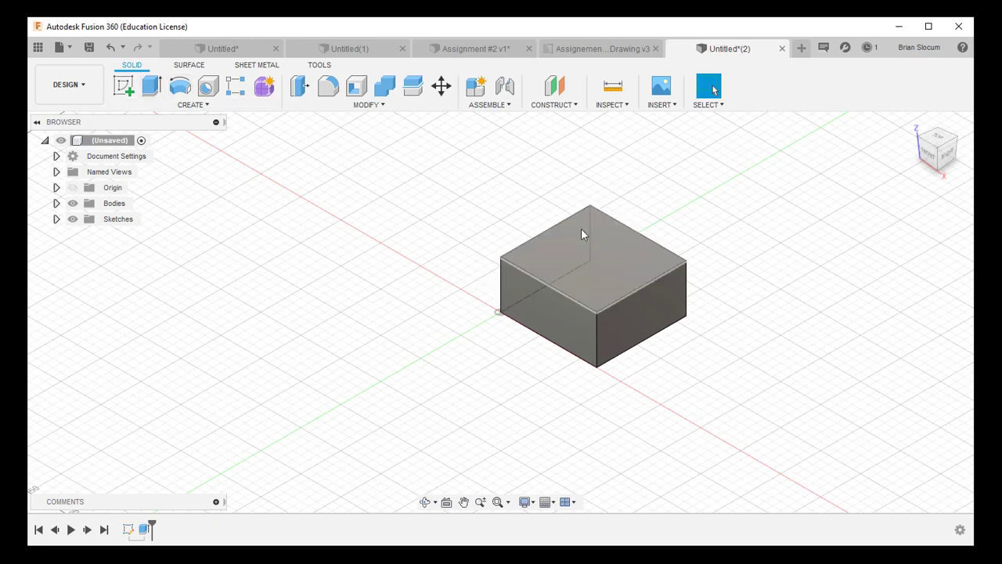
Edit the block's extrusion and set its distance to 40 mm.
right_click(144, 530)
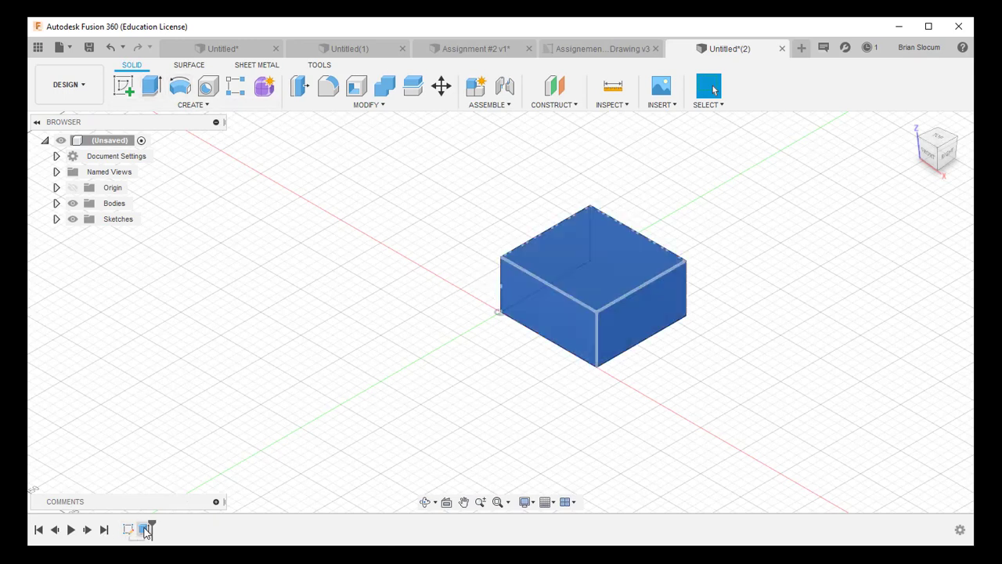
click(179, 486)
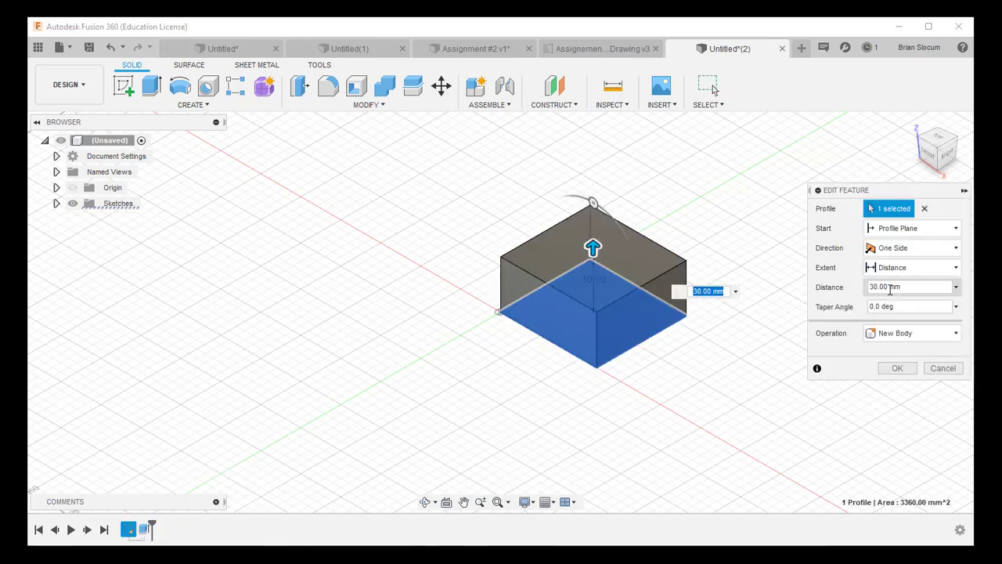
click(875, 287)
key(BackSpace)
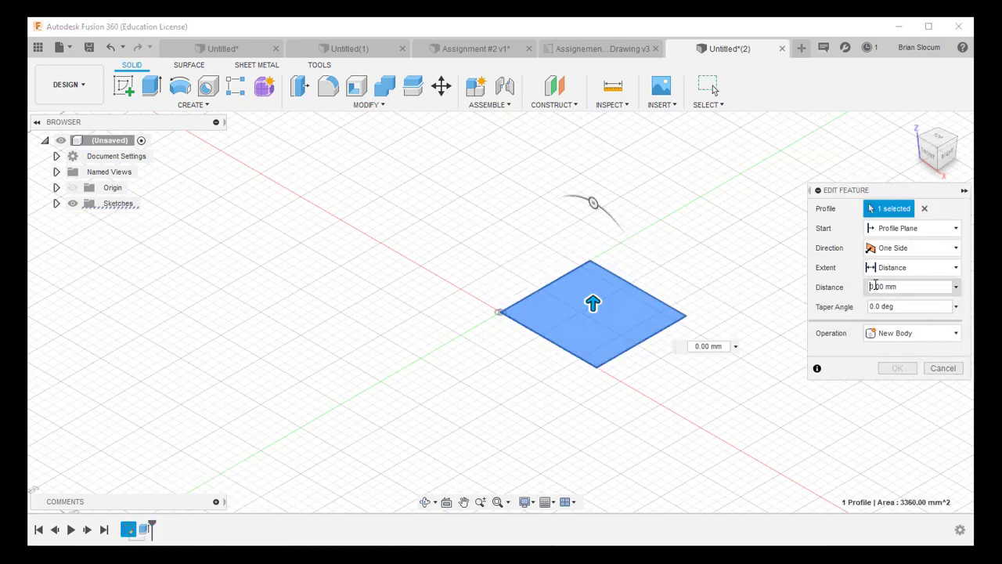
text(4)
click(898, 368)
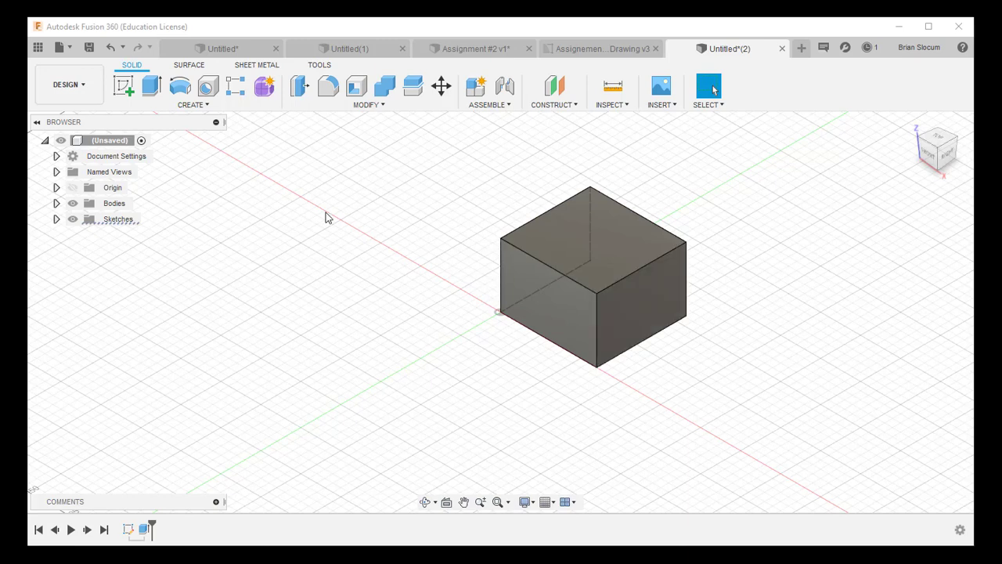
Start a sketch on the block's right end face and draw a circle centred on the midpoint of its upper edge.
click(123, 88)
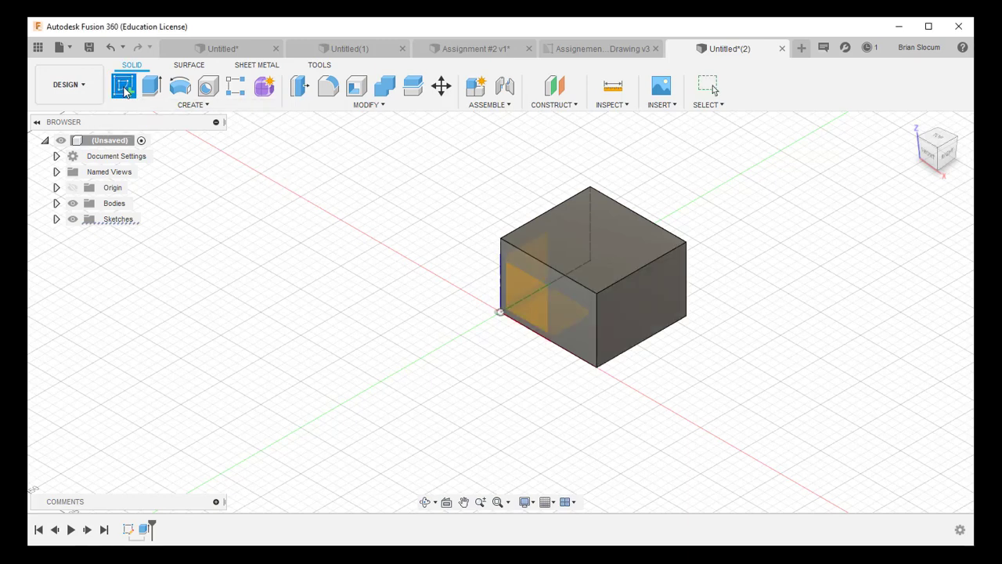
click(640, 298)
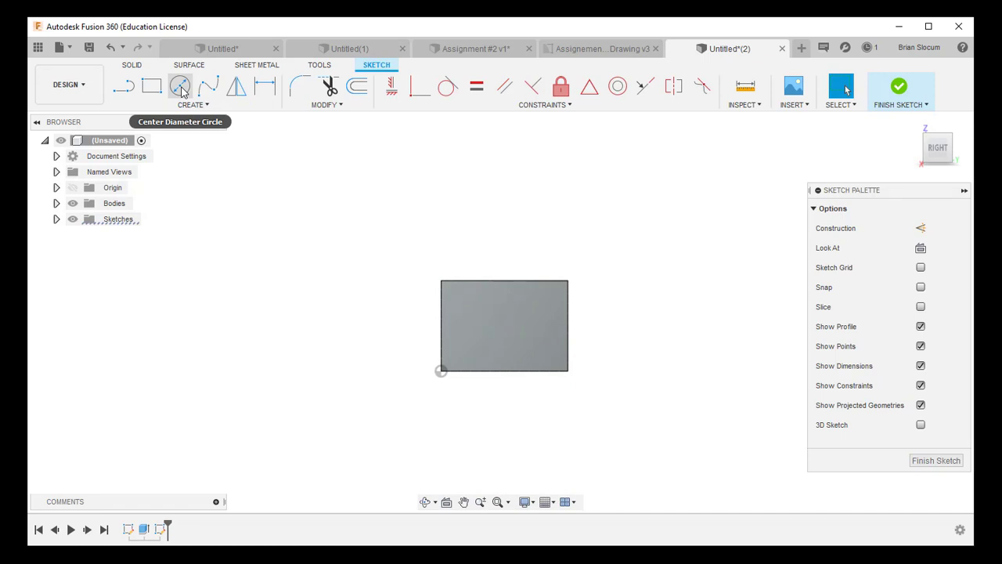
click(181, 86)
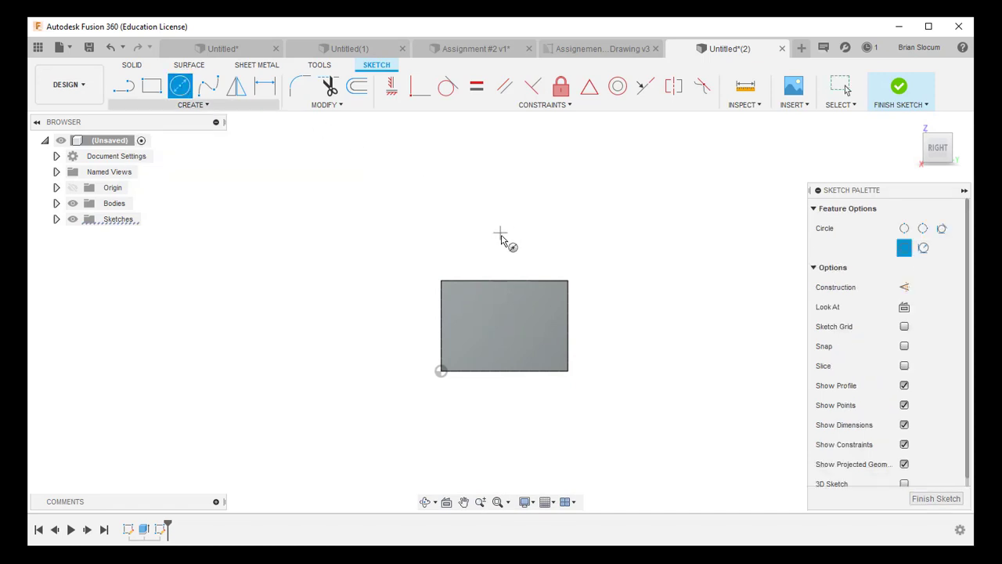
click(503, 280)
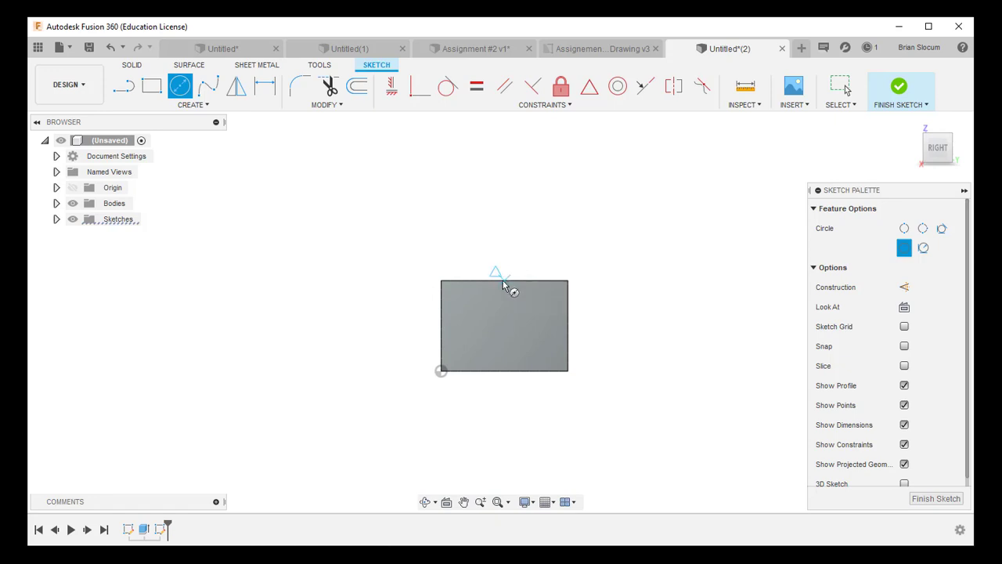
click(541, 290)
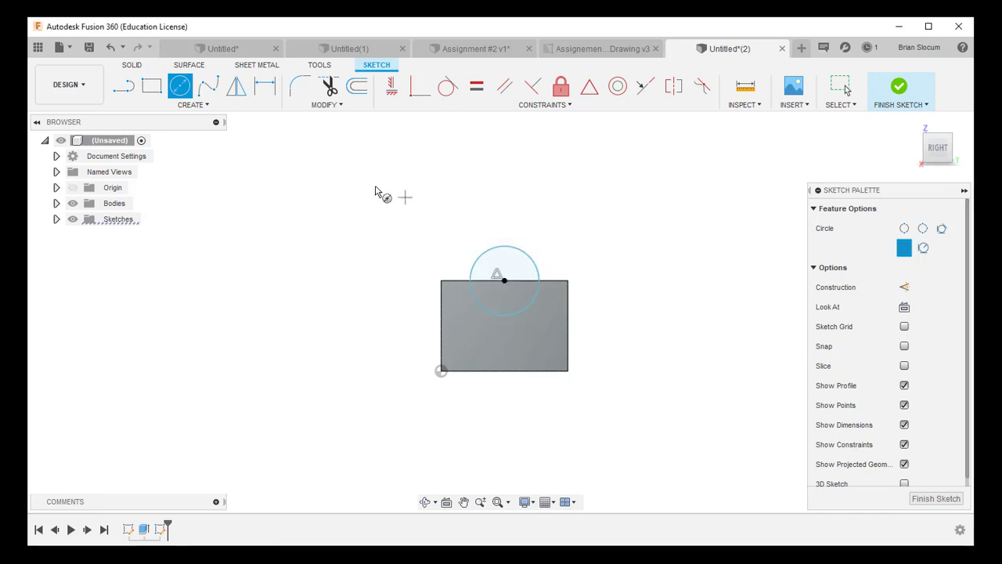
Dimension the circle by its radius instead of diameter, set it to 18 mm, and finish the sketch.
click(265, 88)
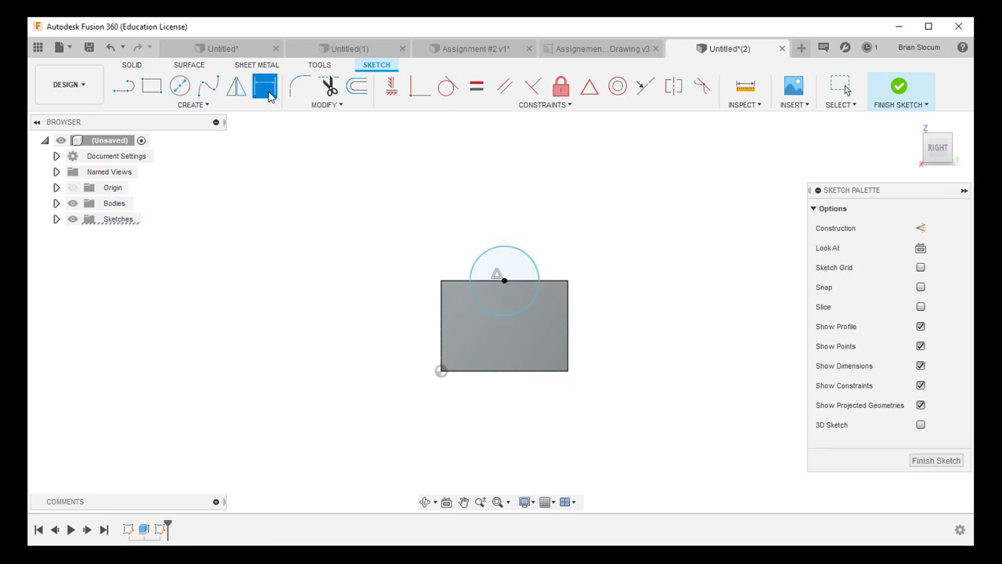
click(530, 258)
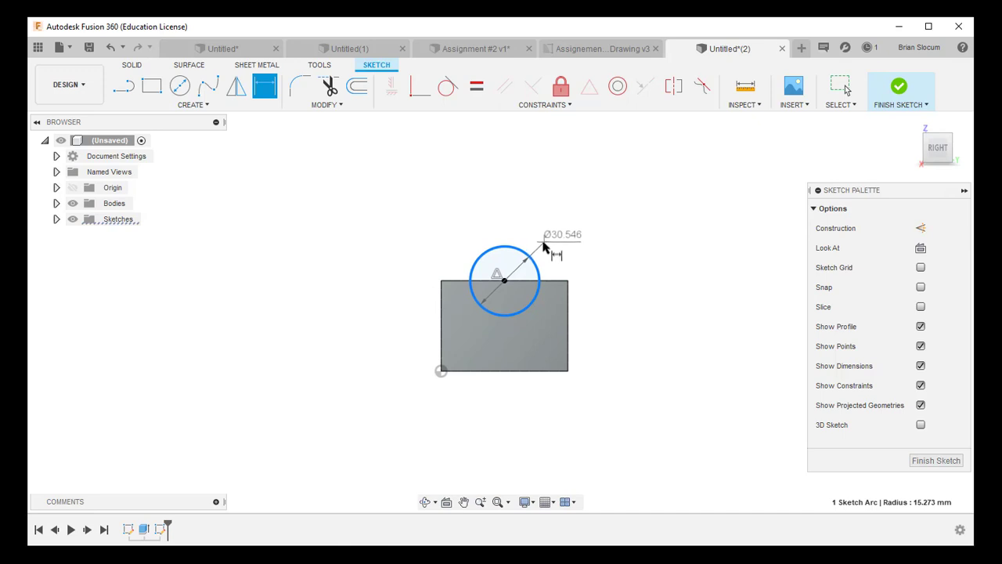
right_click(551, 233)
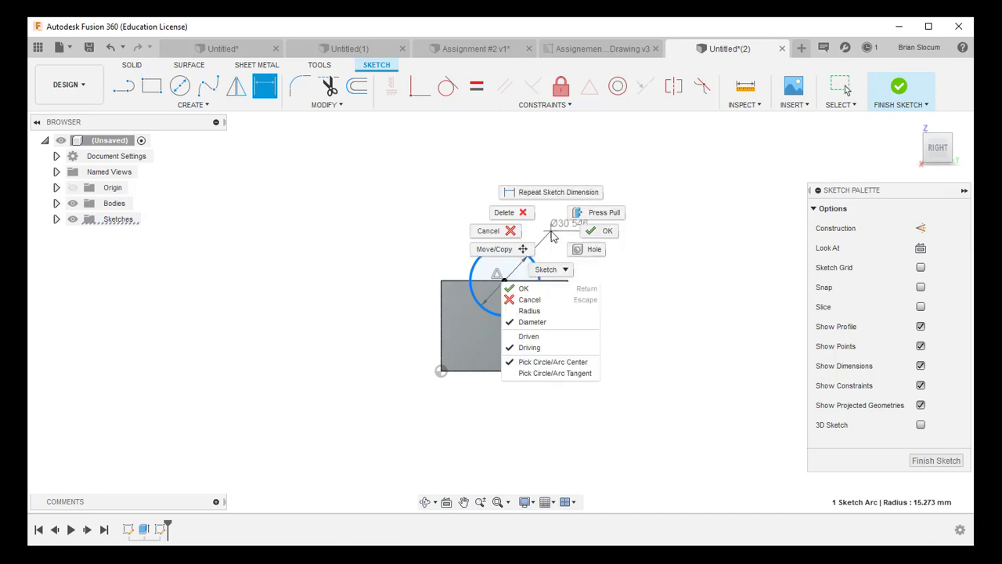
click(536, 312)
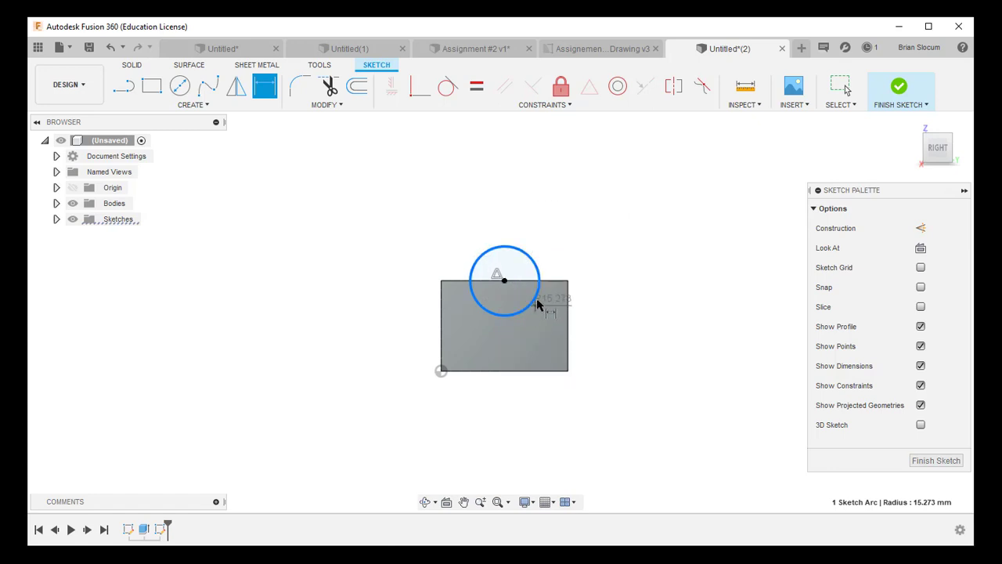
click(562, 238)
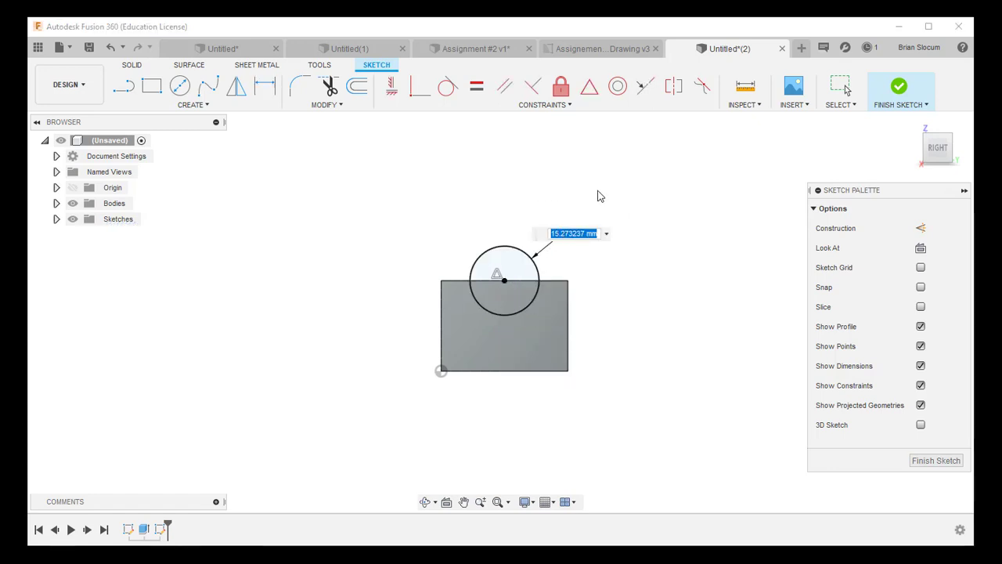
text(18)
key(Return)
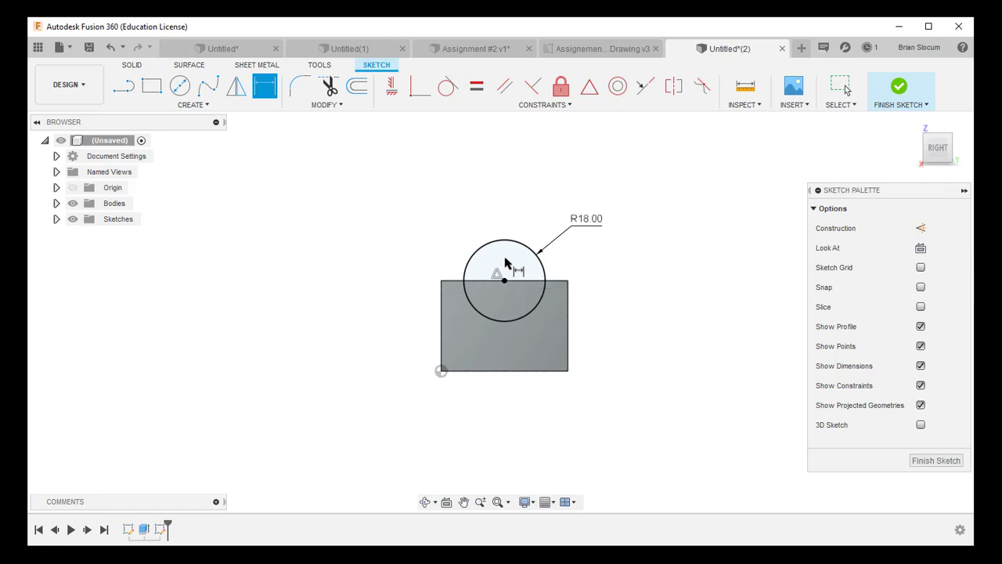
click(899, 88)
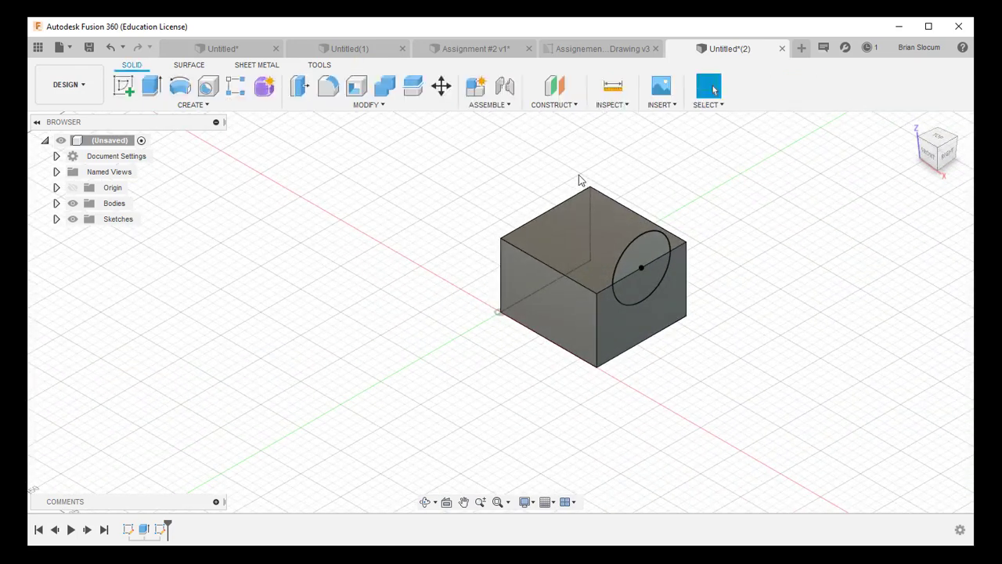
Extrude the circle's lower half inward as a cut through the whole block, with the extent set to All.
click(152, 87)
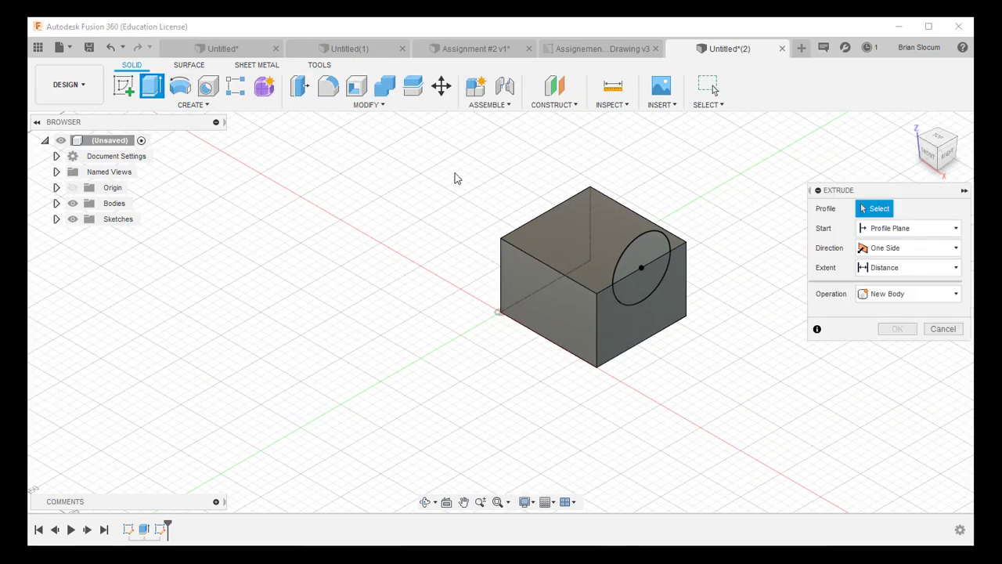
click(638, 295)
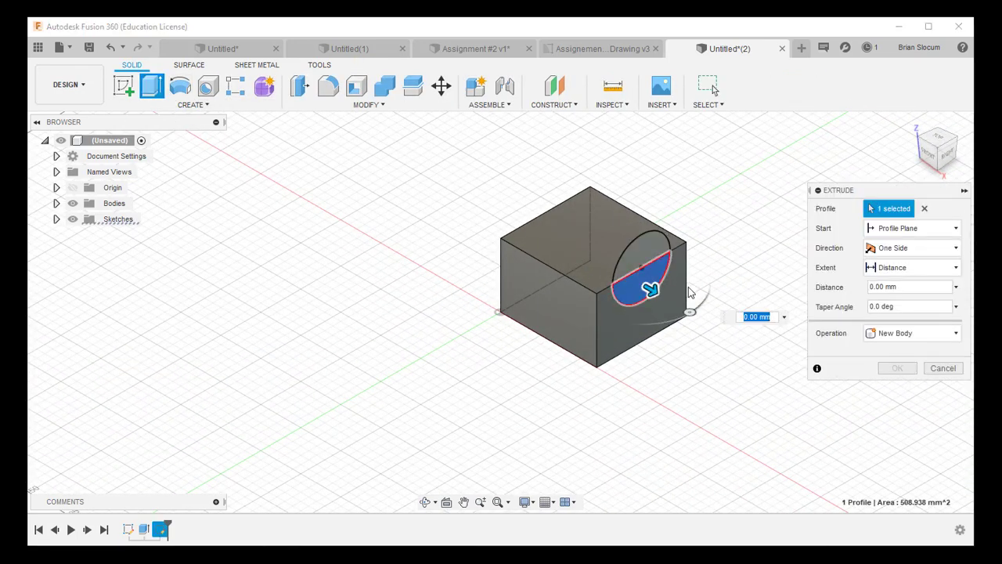
drag(650, 290, 495, 201)
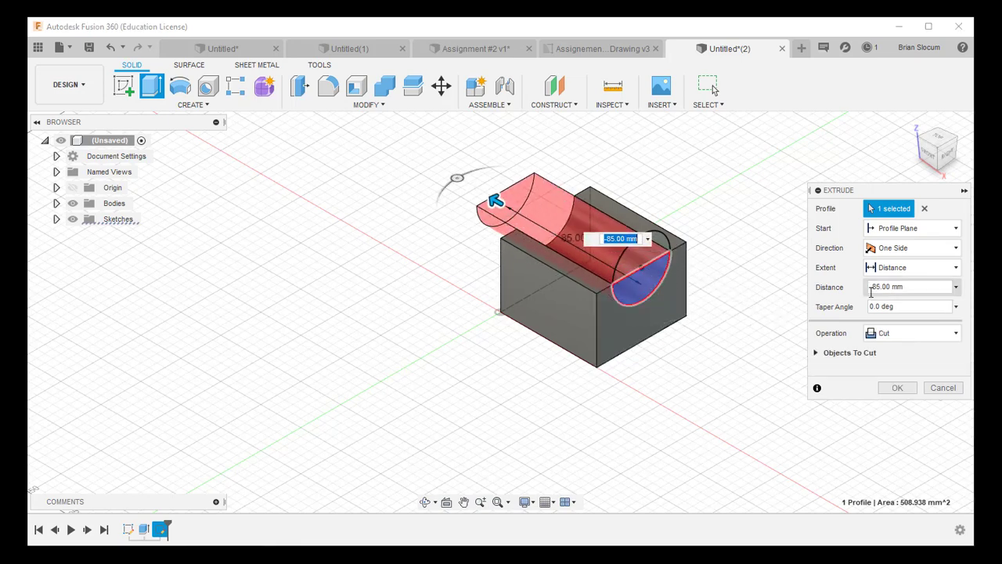
click(912, 274)
click(901, 317)
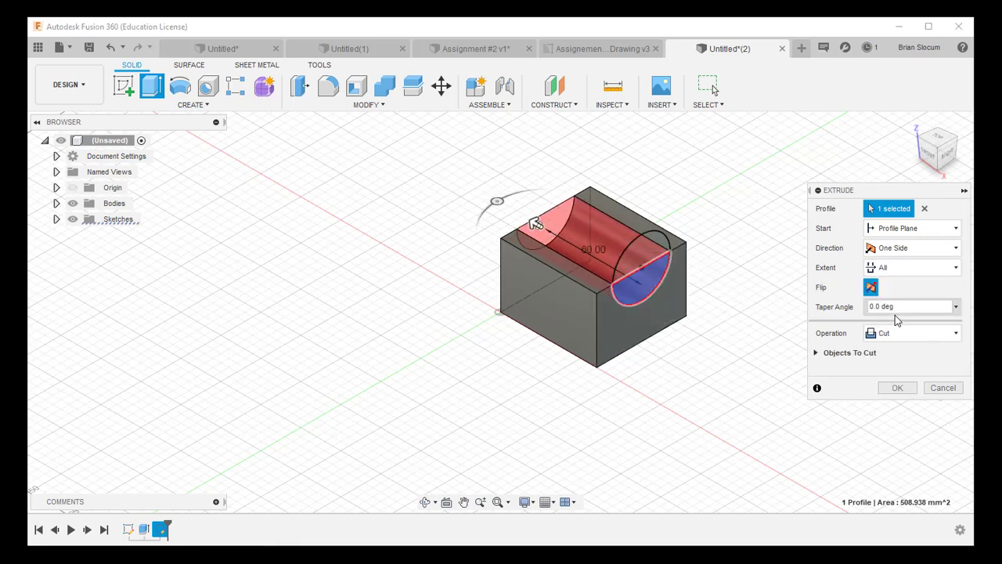
click(897, 387)
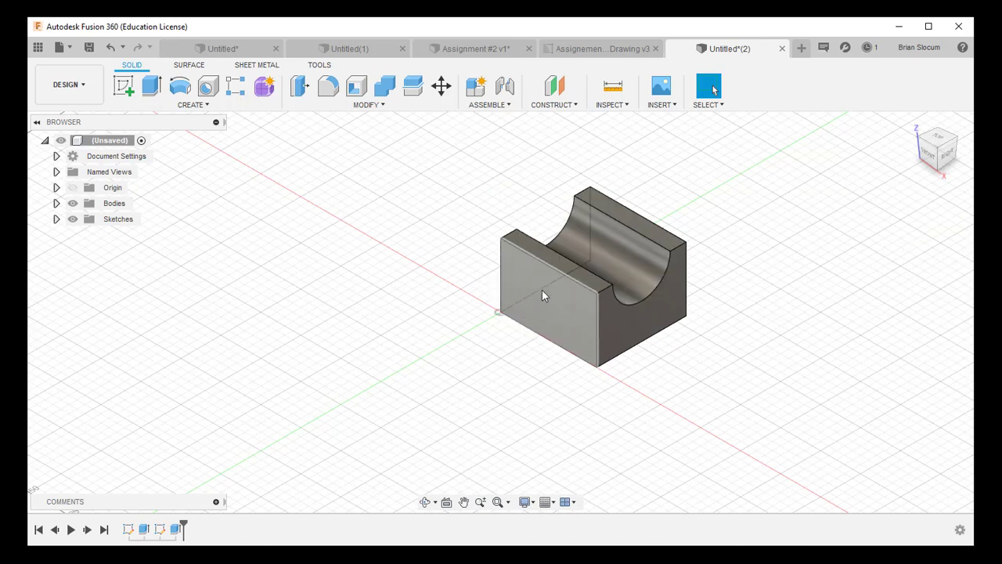
Check the central notch's dimensions in the assignment drawing's front view and start a sketch on the block's front face.
click(577, 47)
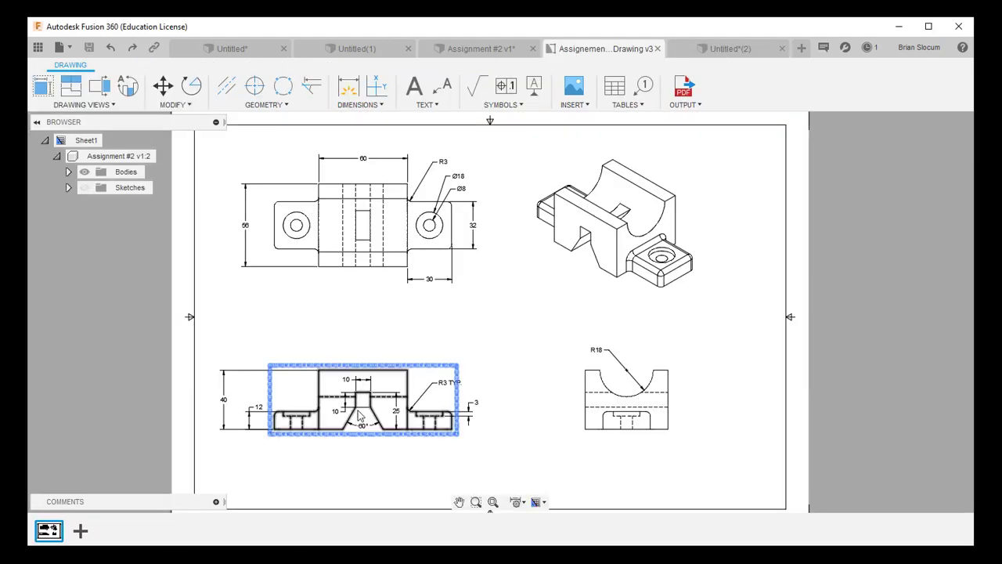
scroll(359, 415, up, 5)
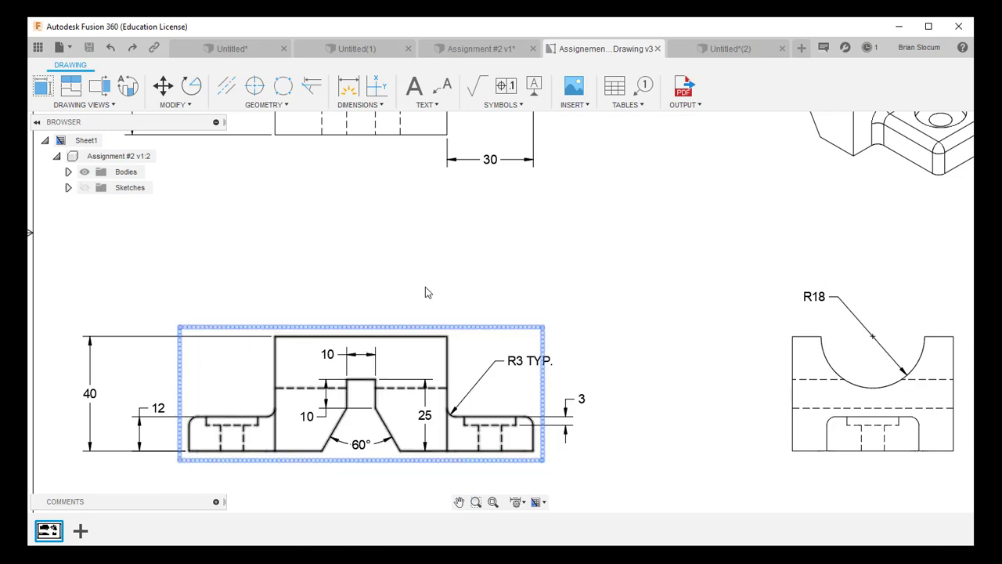
click(715, 55)
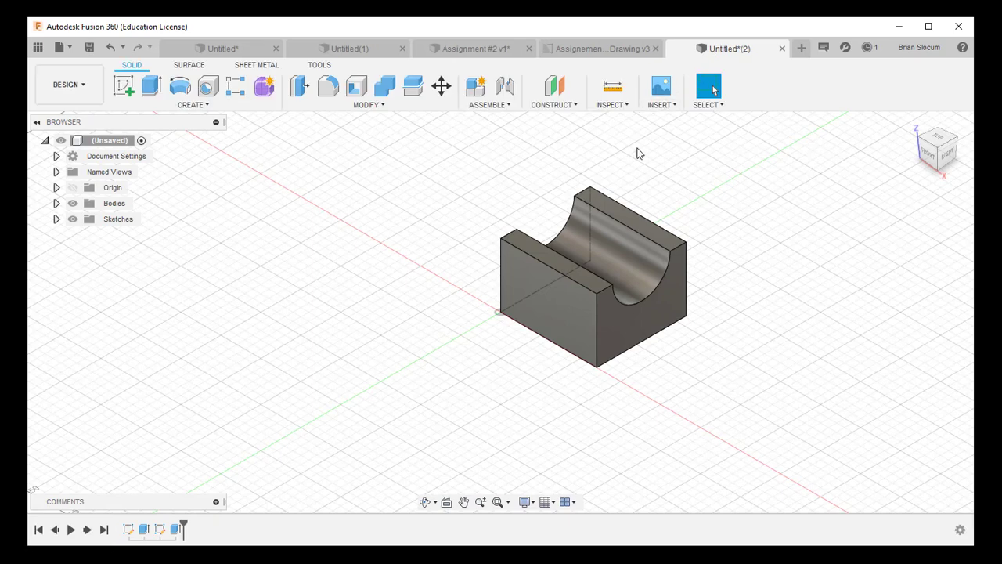
click(123, 86)
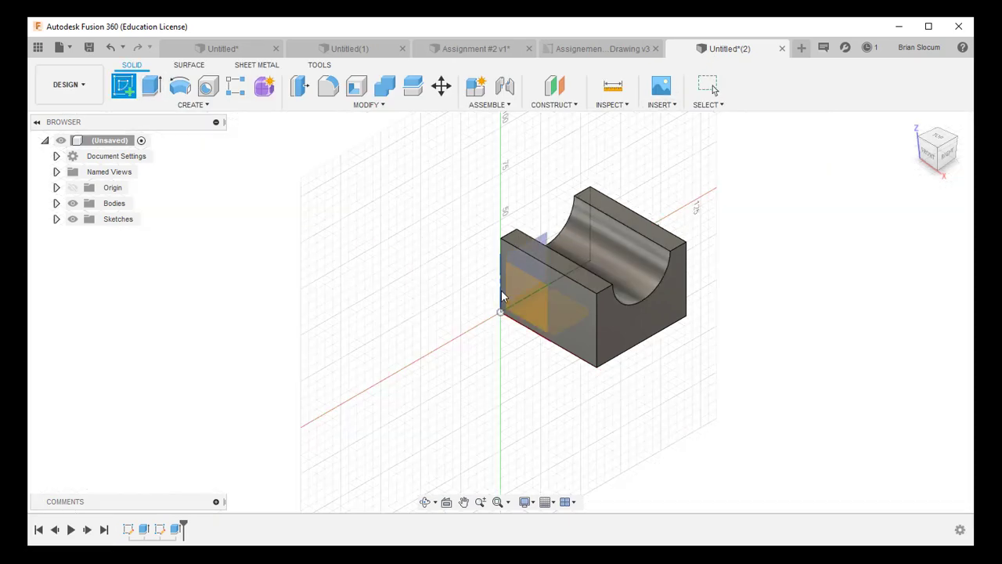
click(555, 293)
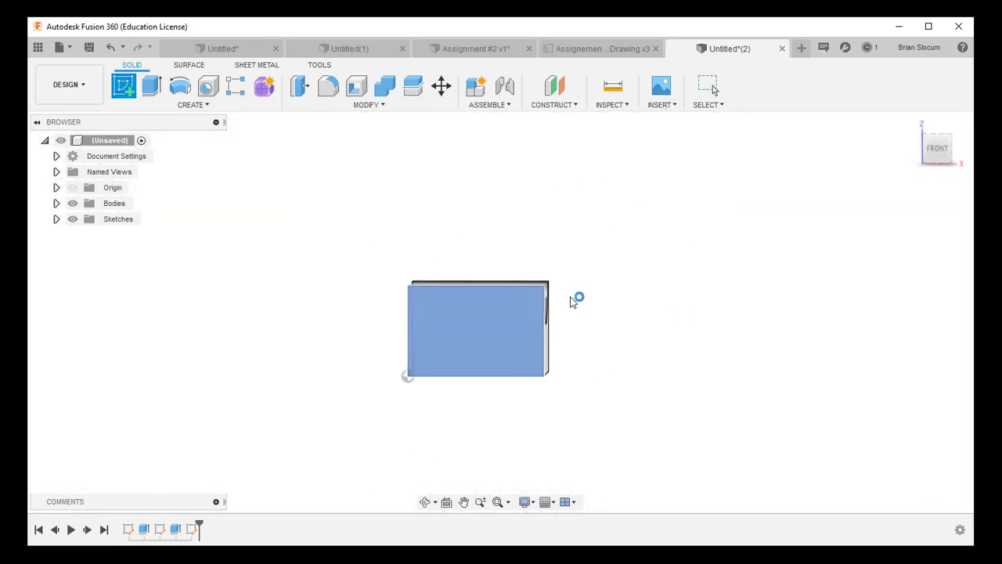
Draw a vertical line joining the midpoints of the face's upper and lower edges and make it a construction line.
click(123, 86)
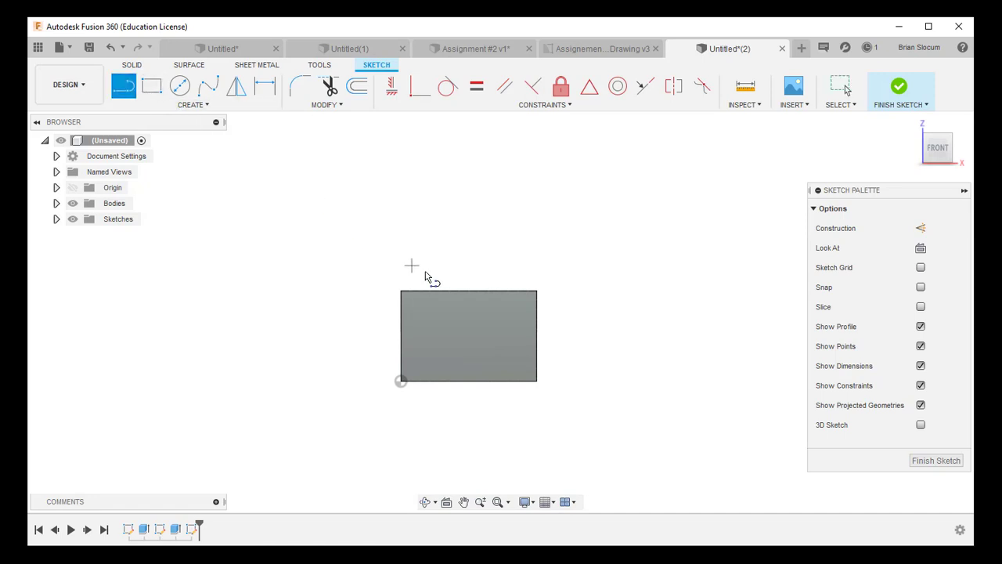
click(468, 290)
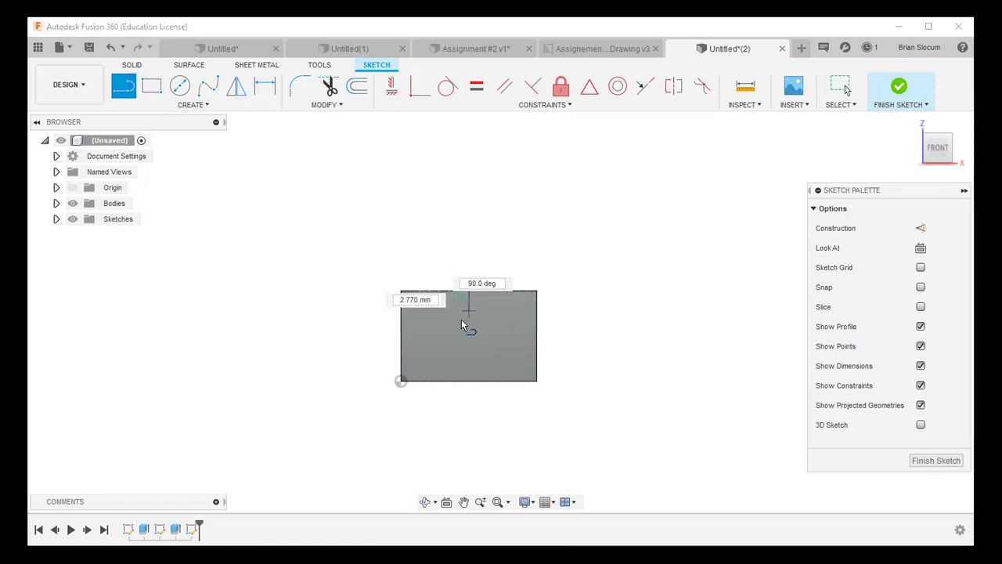
click(469, 381)
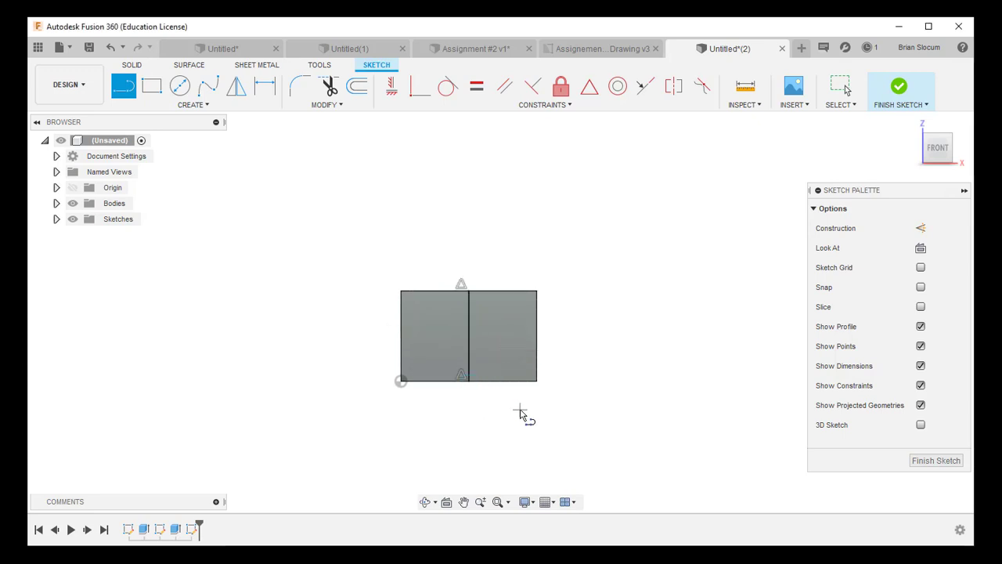
key(Escape)
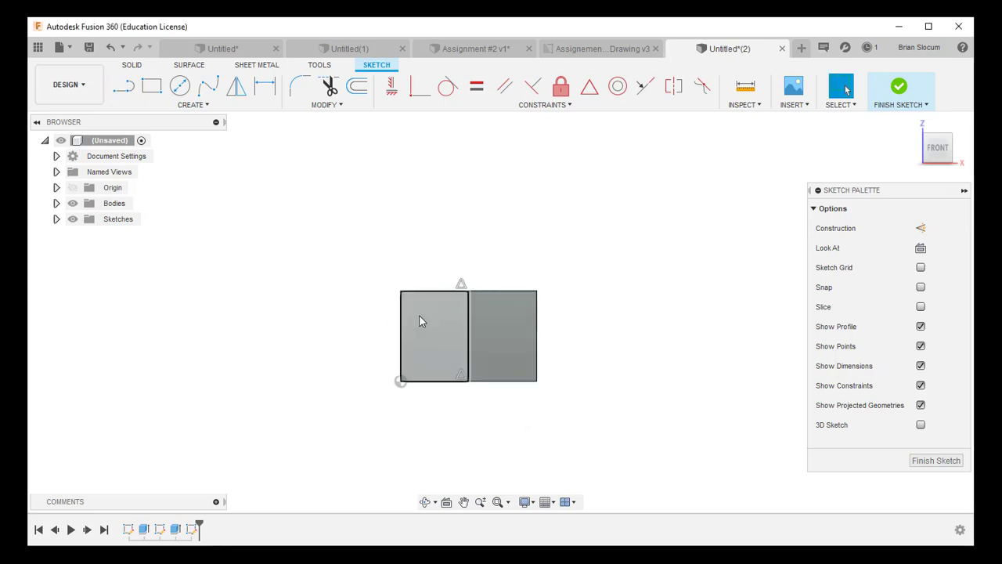
click(468, 316)
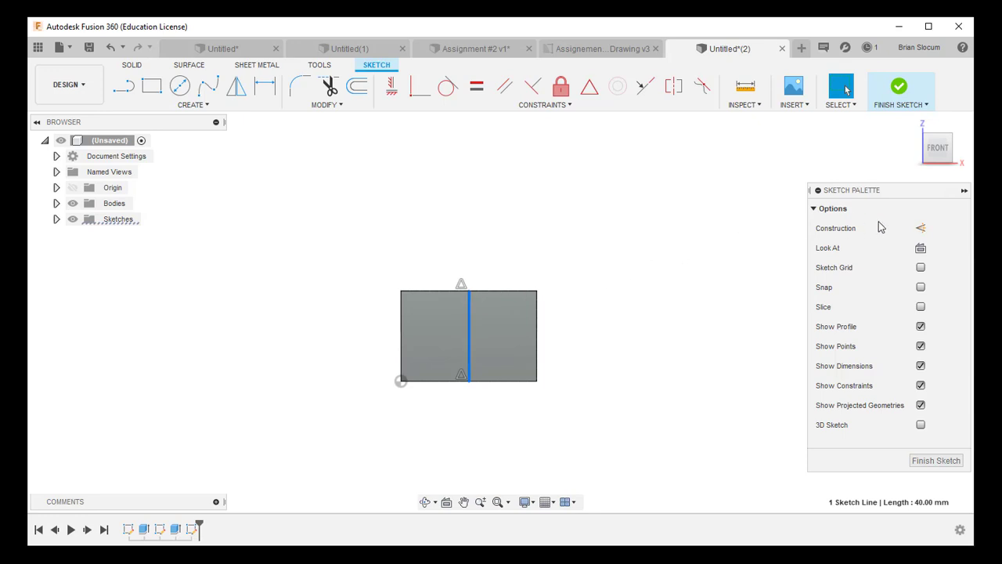
click(921, 228)
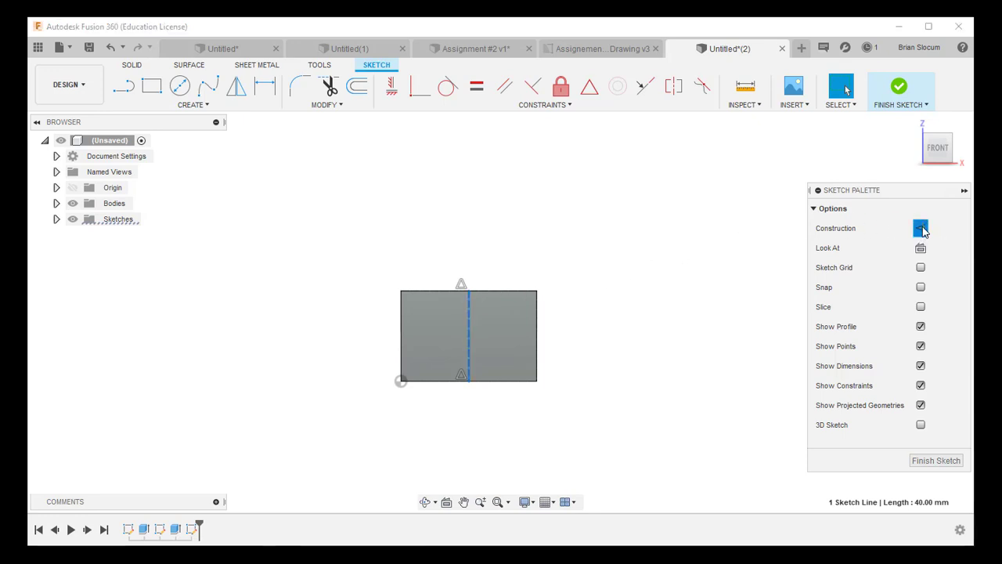
click(604, 203)
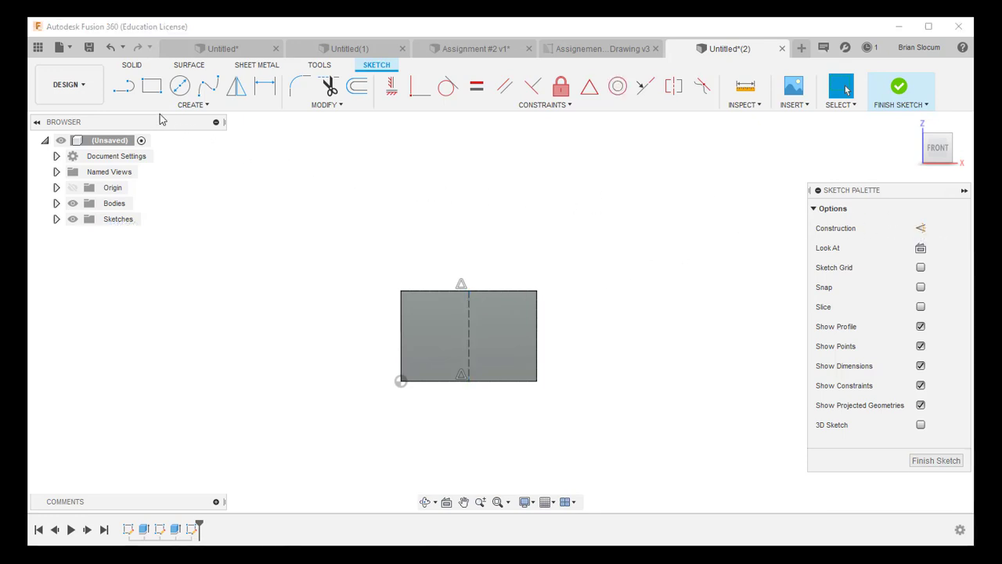
Draw the notch's right half from the centreline: a horizontal line about 6.7 mm long, a vertical line, and a slope about 19 mm to the lower edge.
click(119, 90)
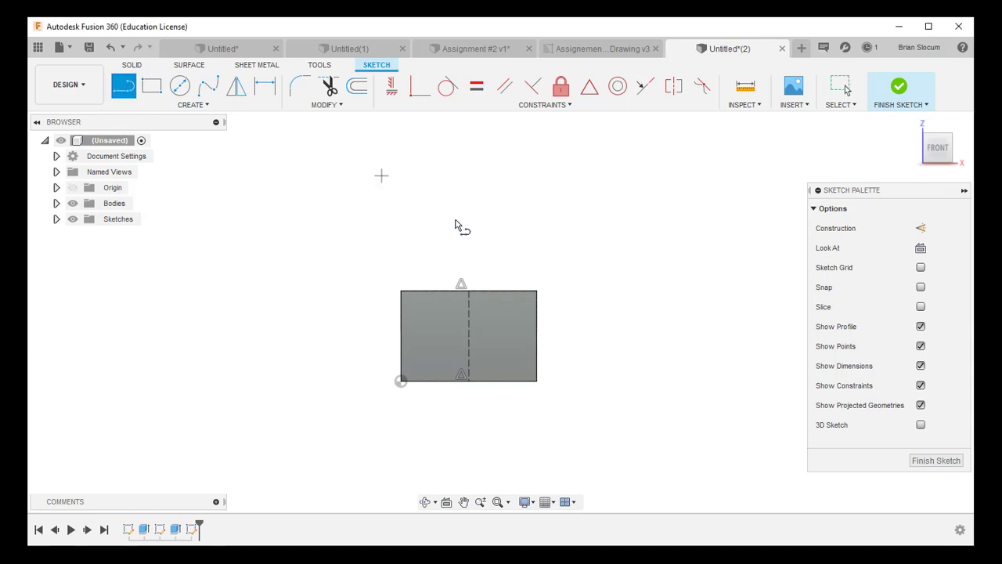
click(472, 331)
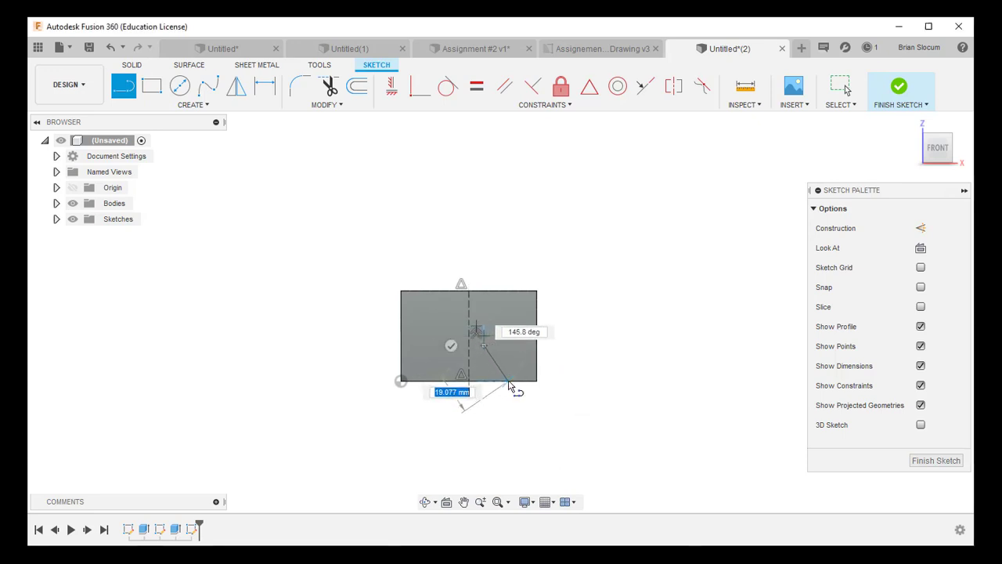
click(508, 380)
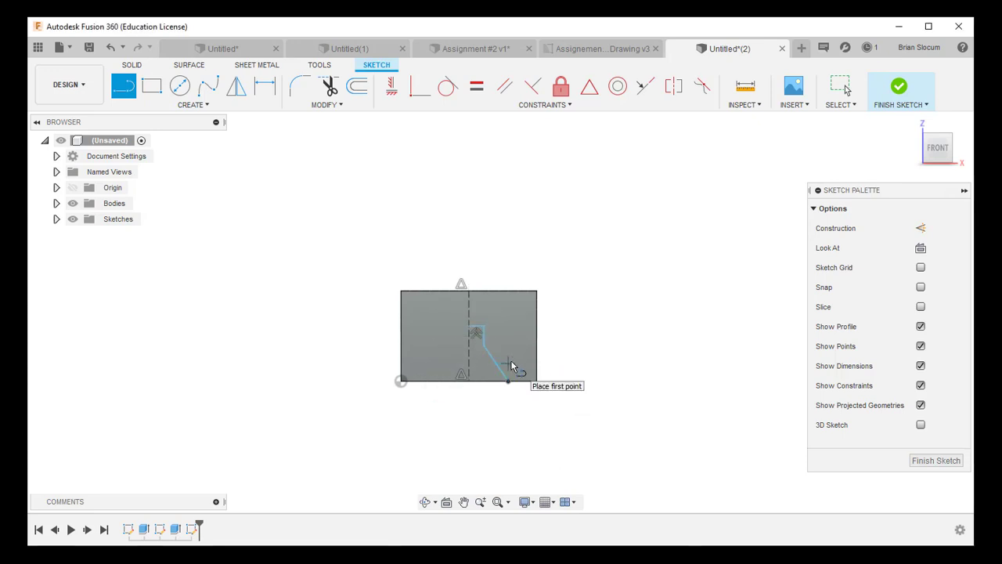
key(Escape)
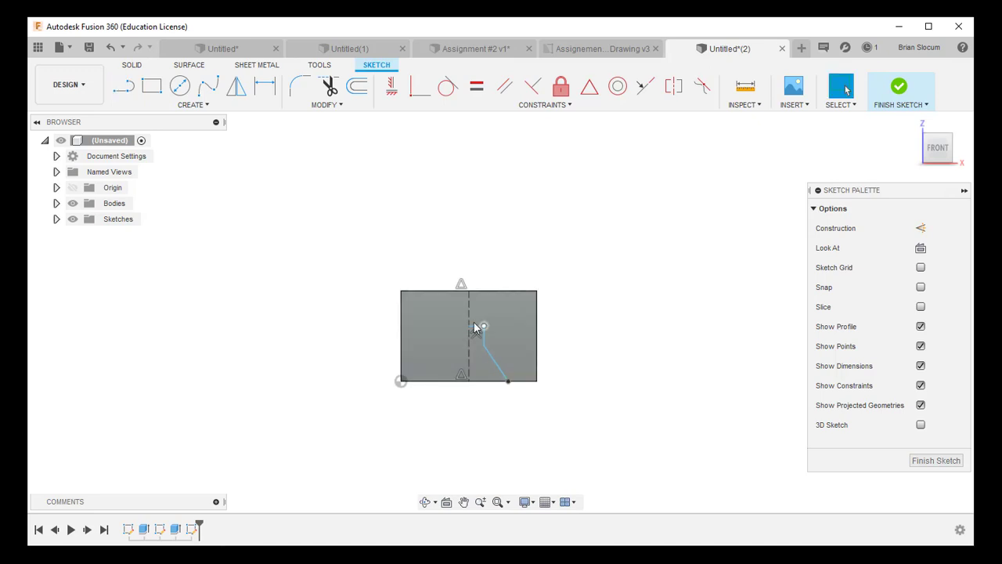
Mirror the notch's three right-half lines across the vertical construction line.
scroll(454, 331, up, 5)
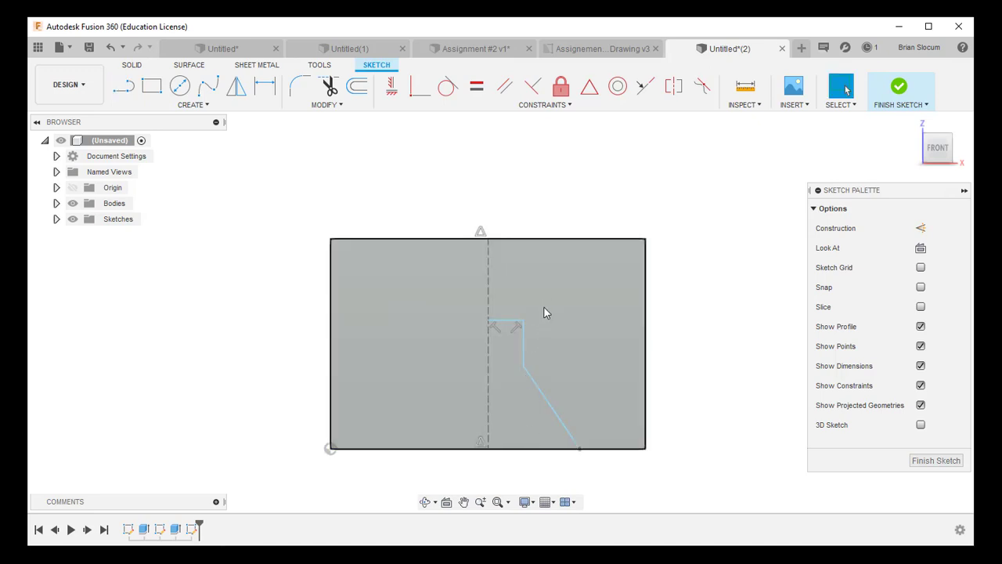
click(522, 345)
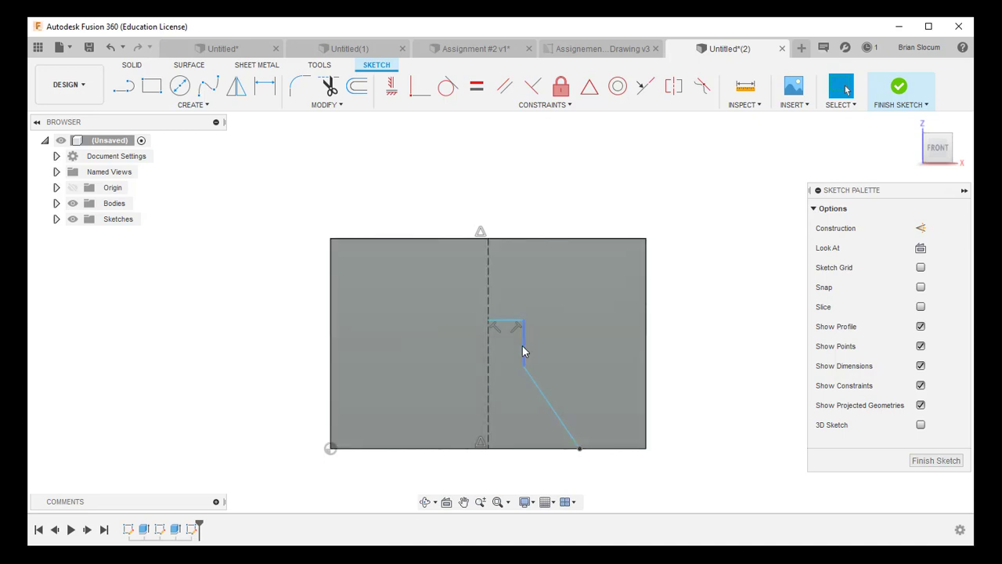
click(502, 321)
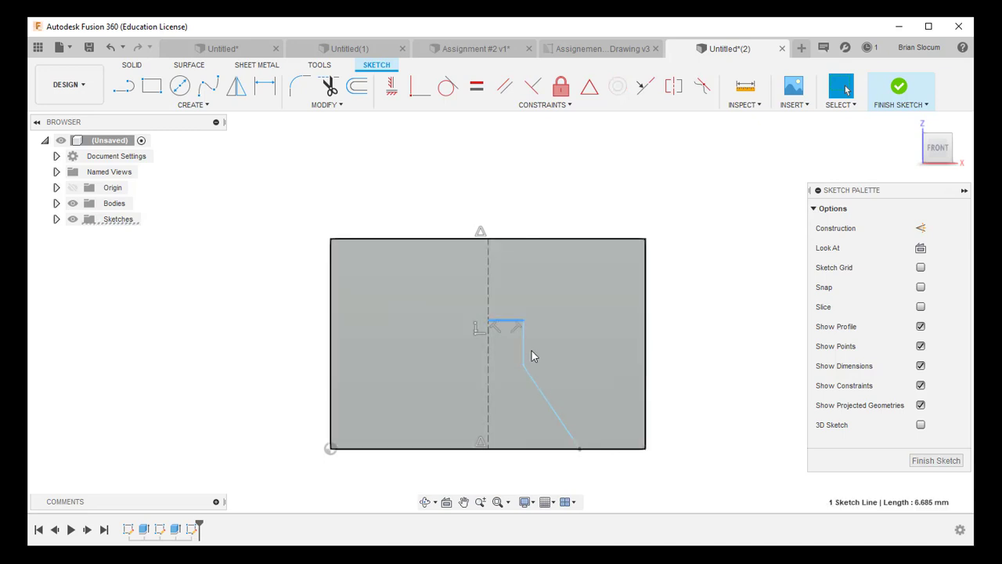
shift+click(523, 349)
shift+click(542, 392)
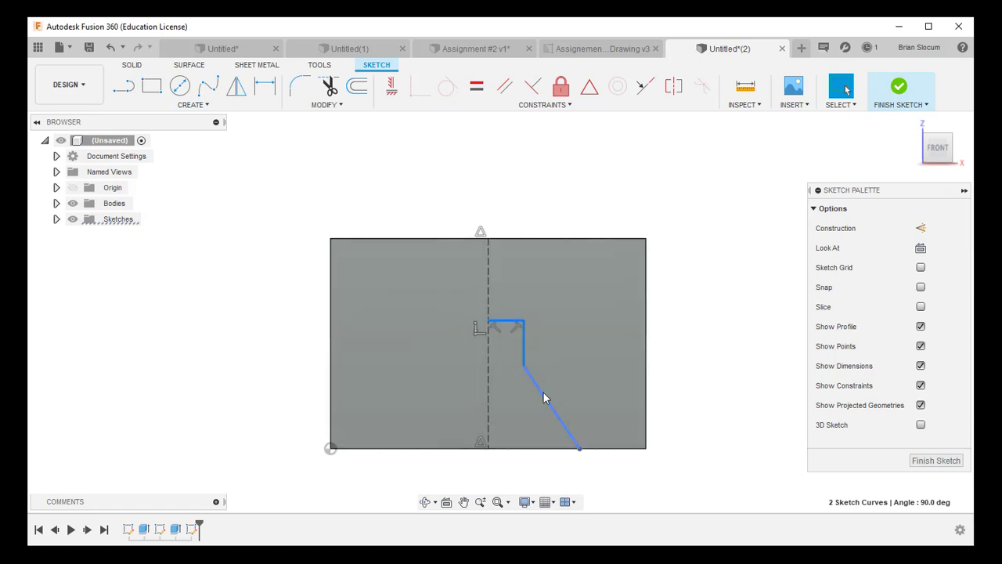
click(237, 86)
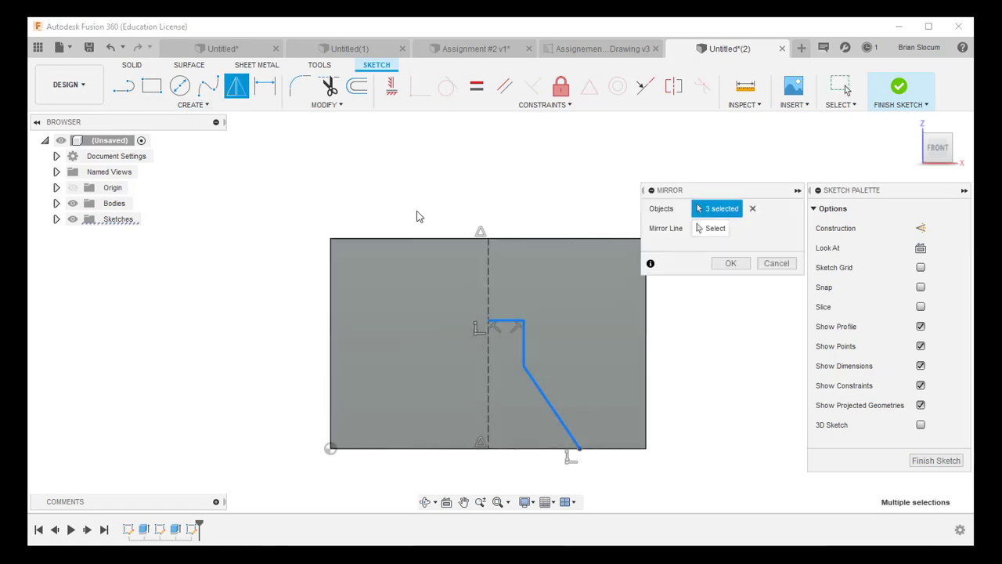
click(714, 229)
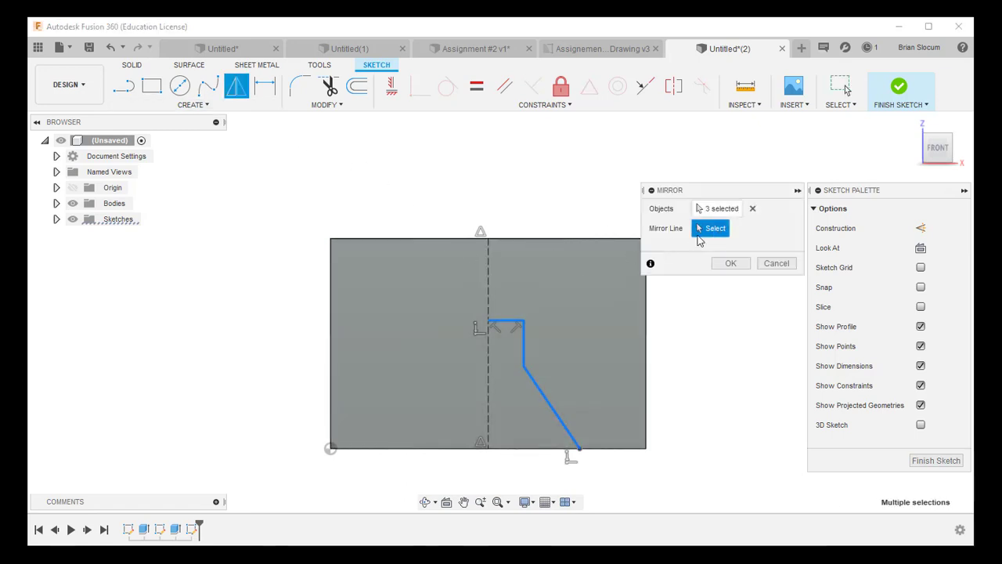
click(489, 282)
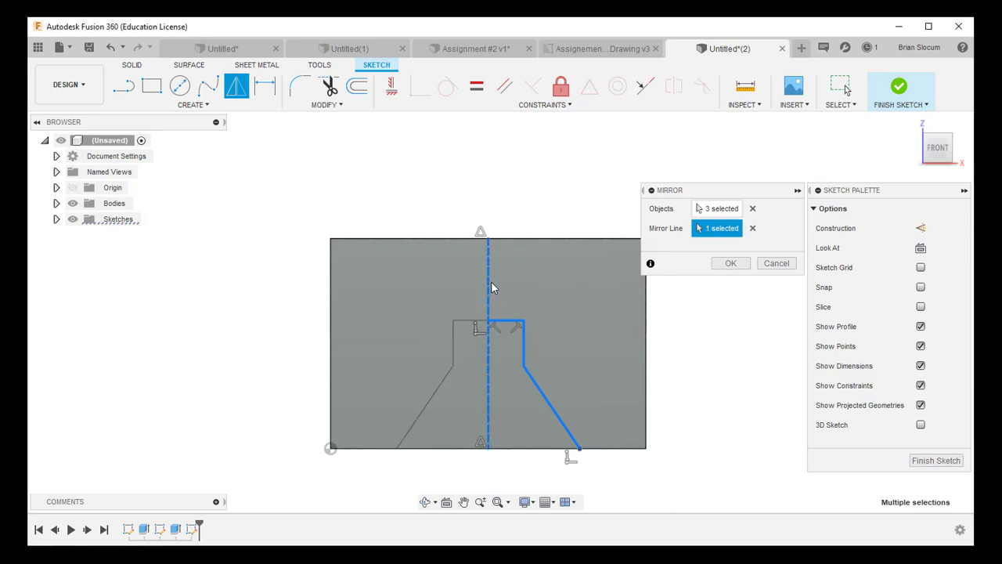
click(731, 264)
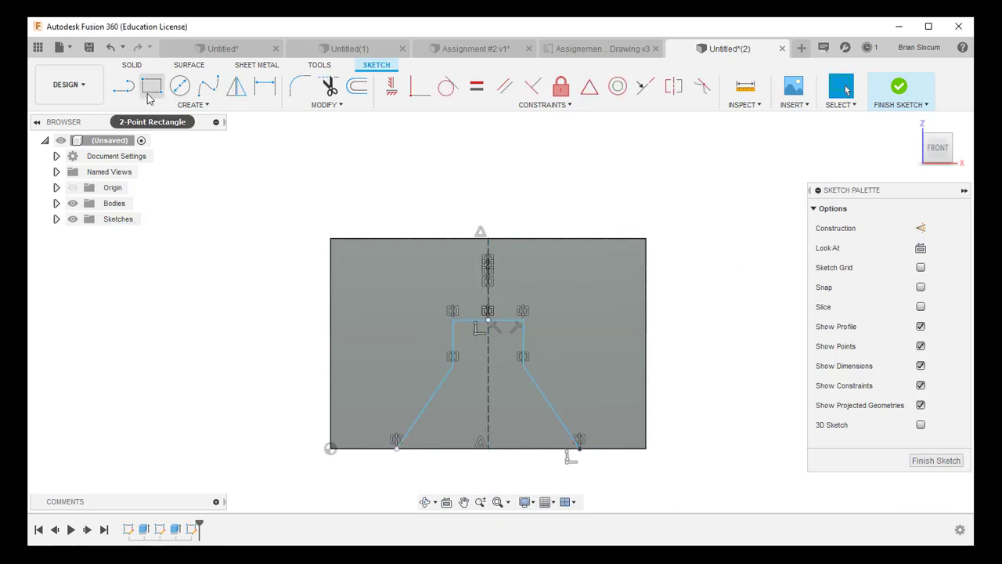
Dimension the width of the notch's upper edge between its two corners and set it to 10 mm.
click(265, 86)
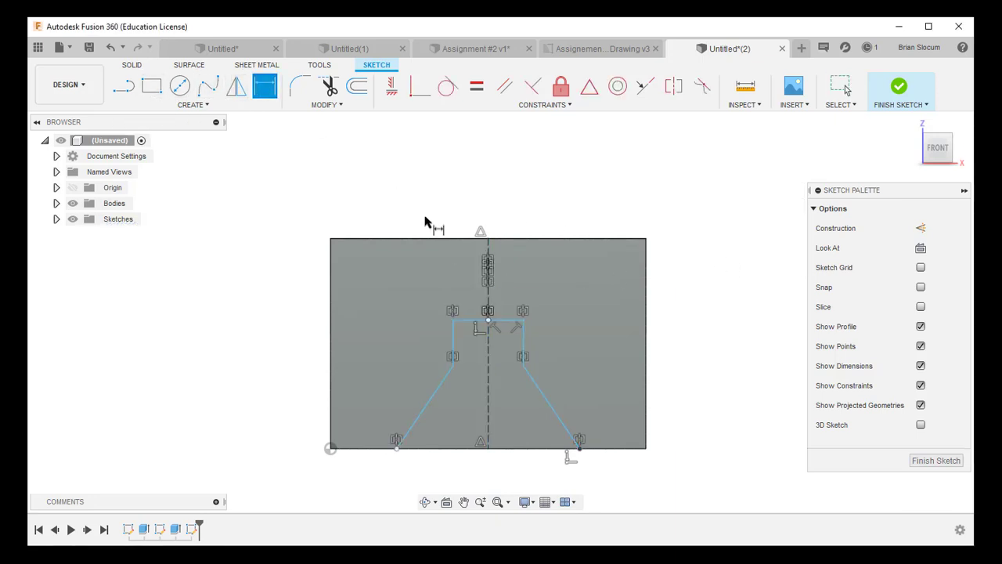
click(453, 320)
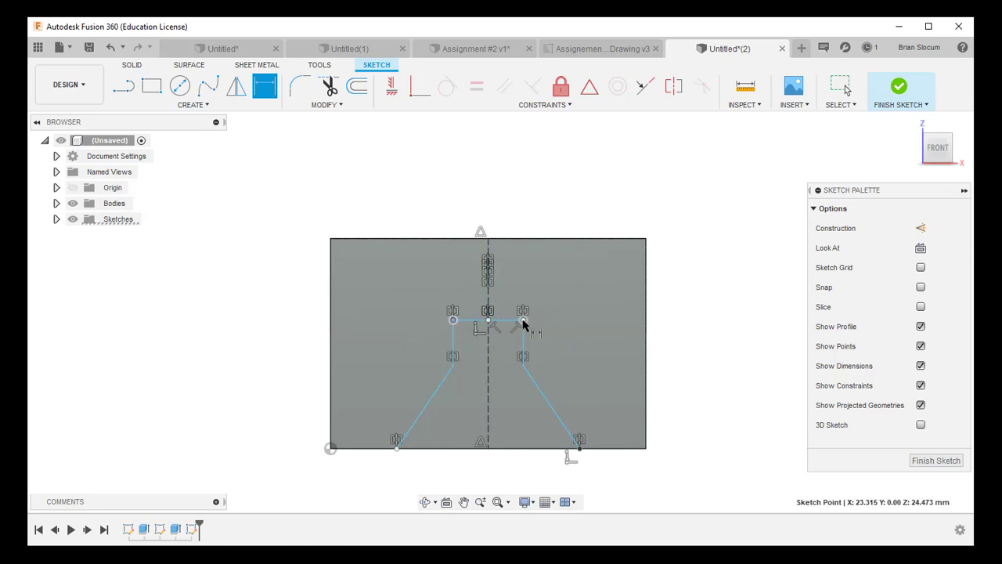
click(523, 320)
click(507, 289)
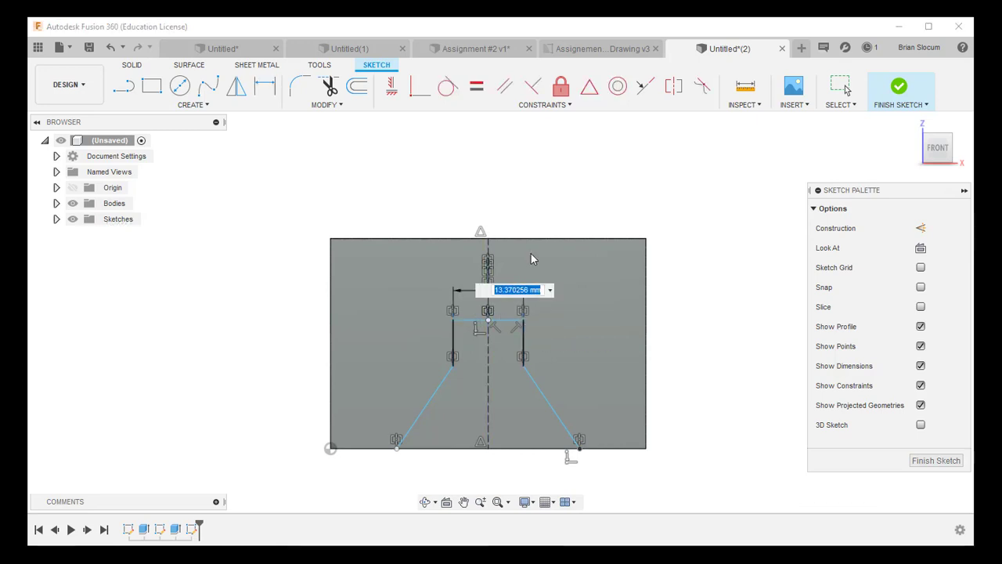
text(10)
key(Return)
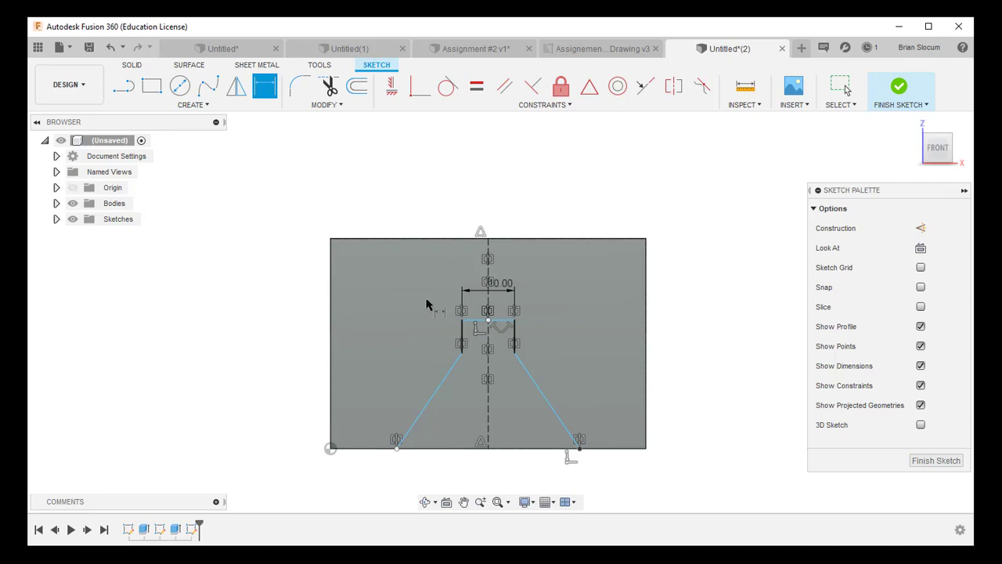
Dimension the notch's vertical side to 10 mm and its overall height from the block's lower edge to 25 mm.
click(514, 337)
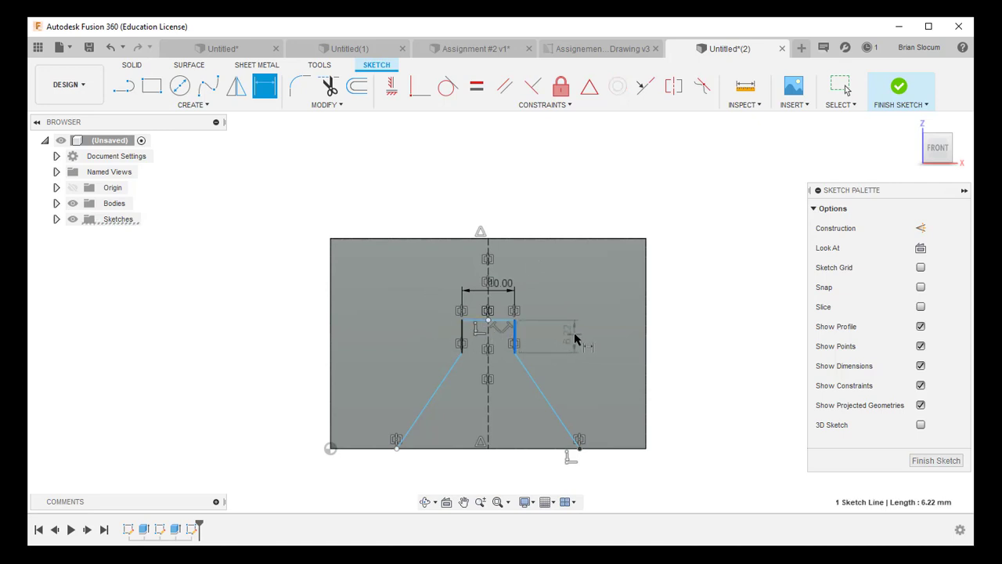
click(575, 338)
text(10)
key(Return)
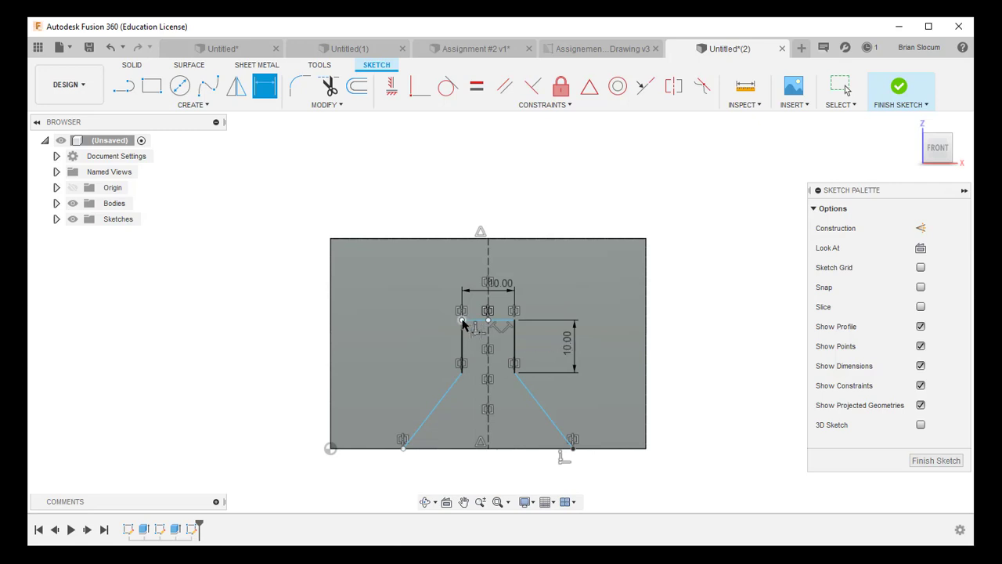
click(462, 321)
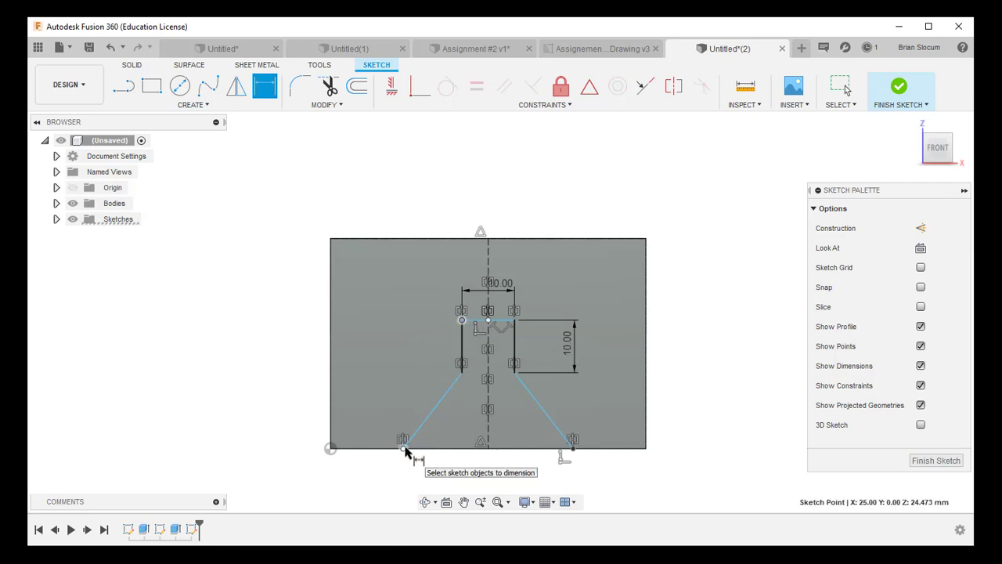
click(404, 449)
click(385, 391)
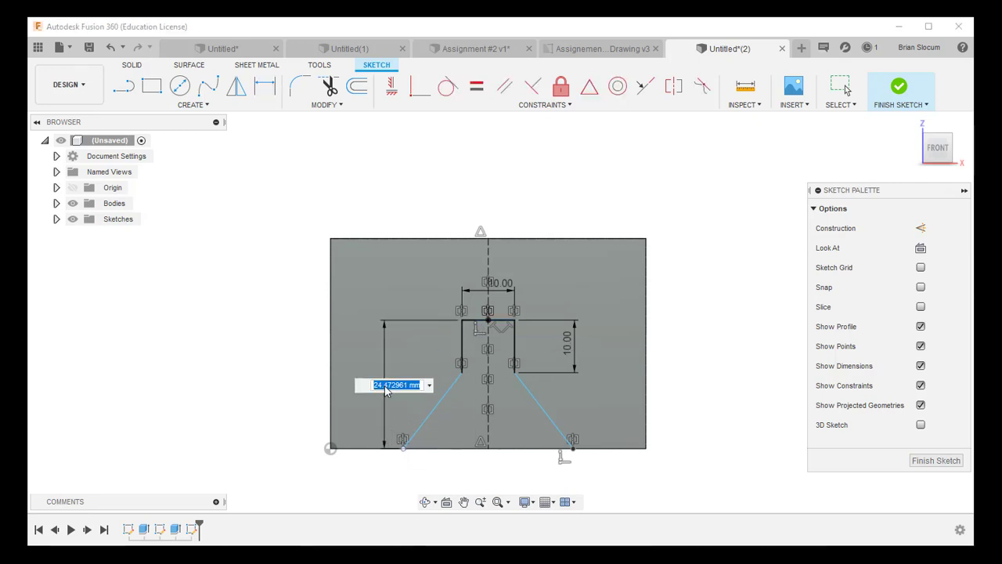
text(25)
key(Return)
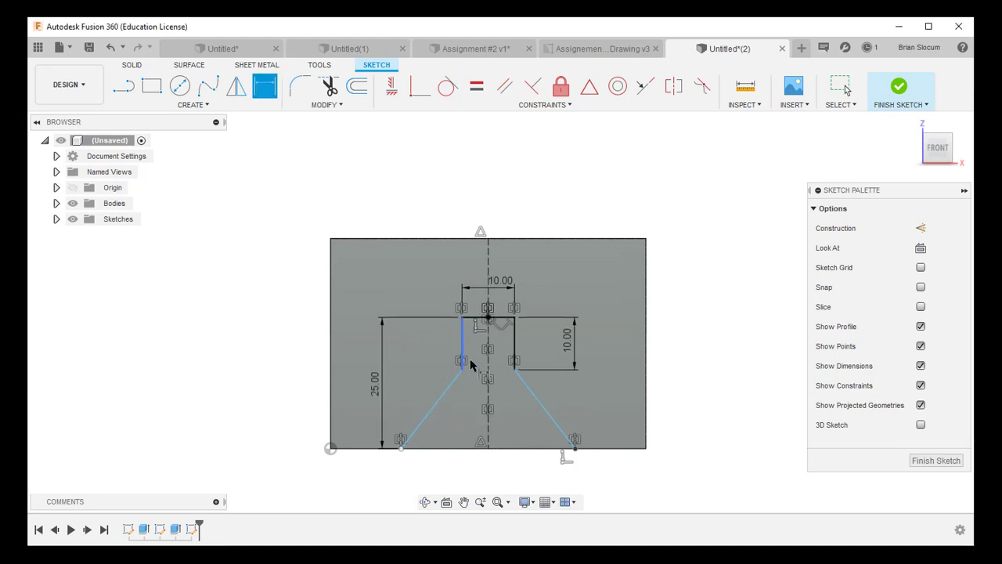
Set the angle between the notch's two sloped lines to 60° and finish the sketch.
click(536, 395)
click(443, 408)
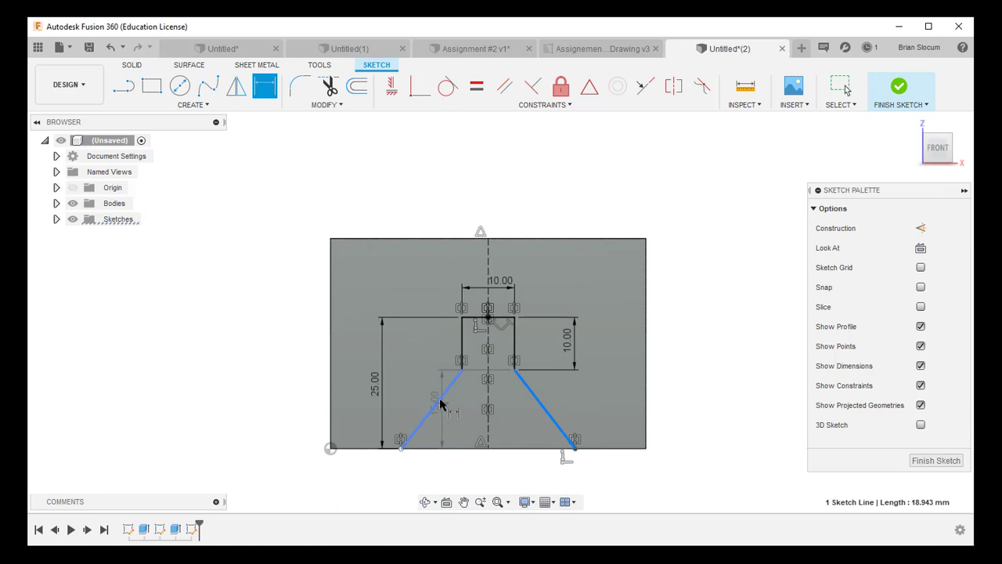
click(516, 422)
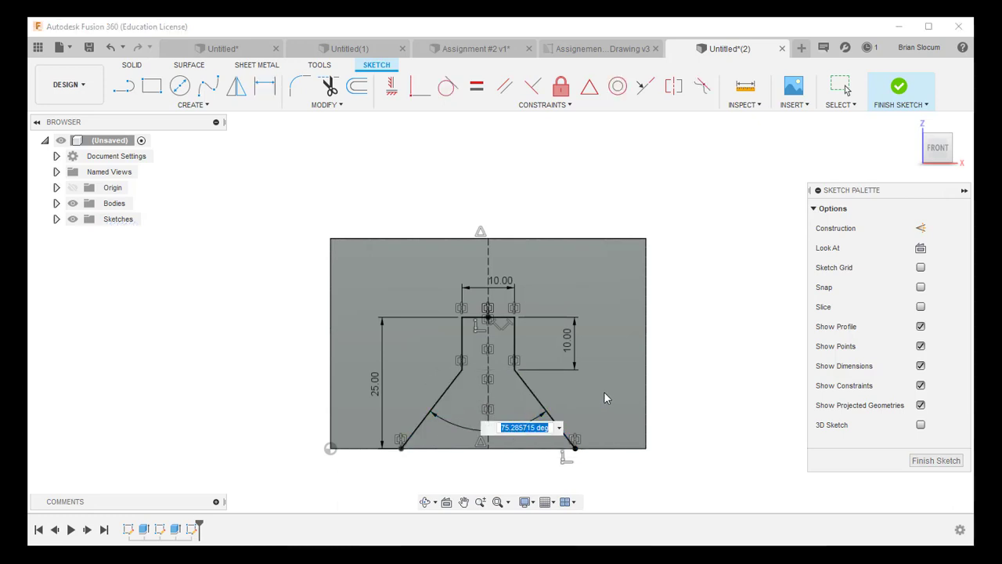
text(60)
key(Return)
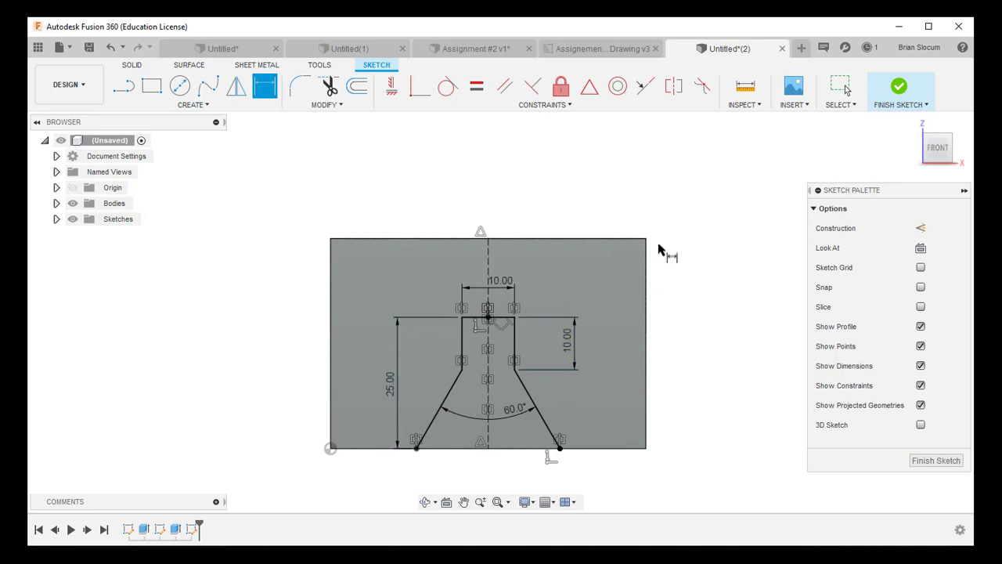
click(901, 91)
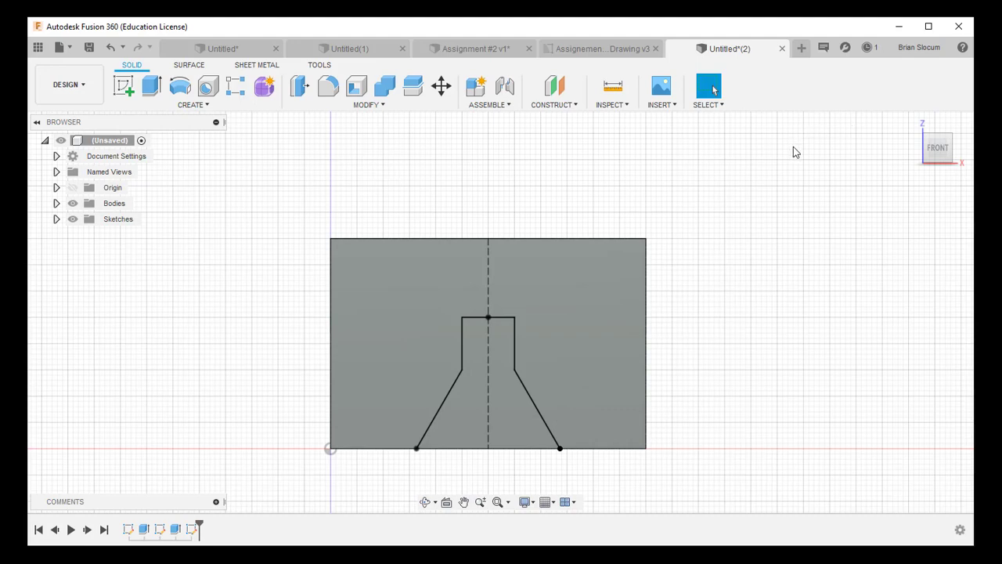
Extrude the notch profile inward as a cut through the whole block, with the extent set to All.
click(898, 125)
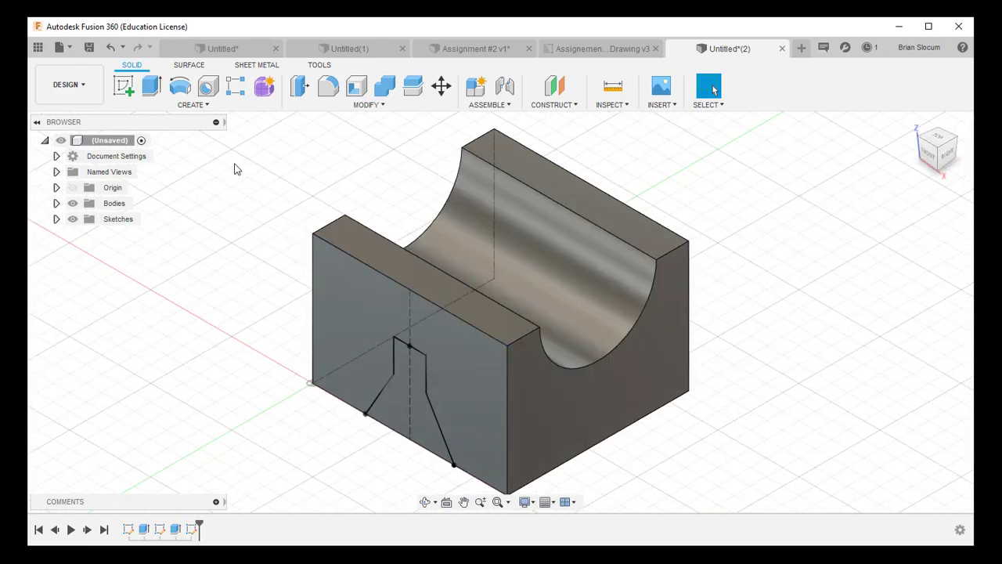
click(400, 395)
drag(398, 395, 467, 358)
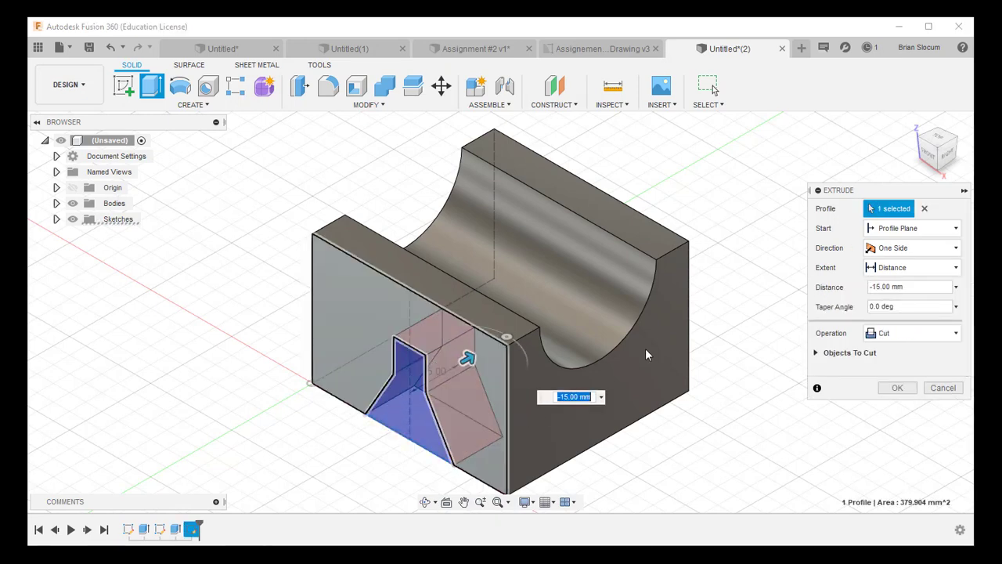
click(912, 267)
click(905, 317)
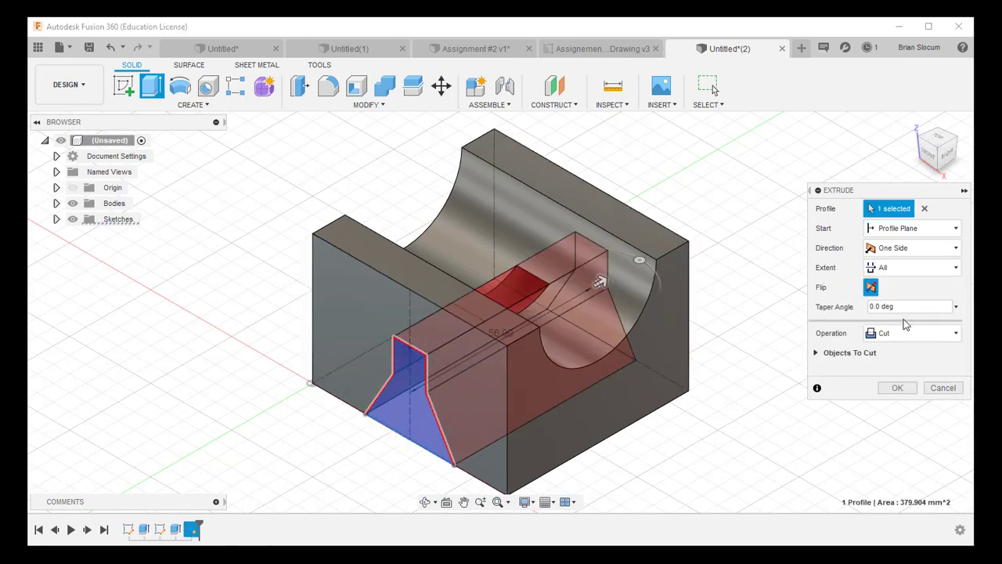
click(896, 389)
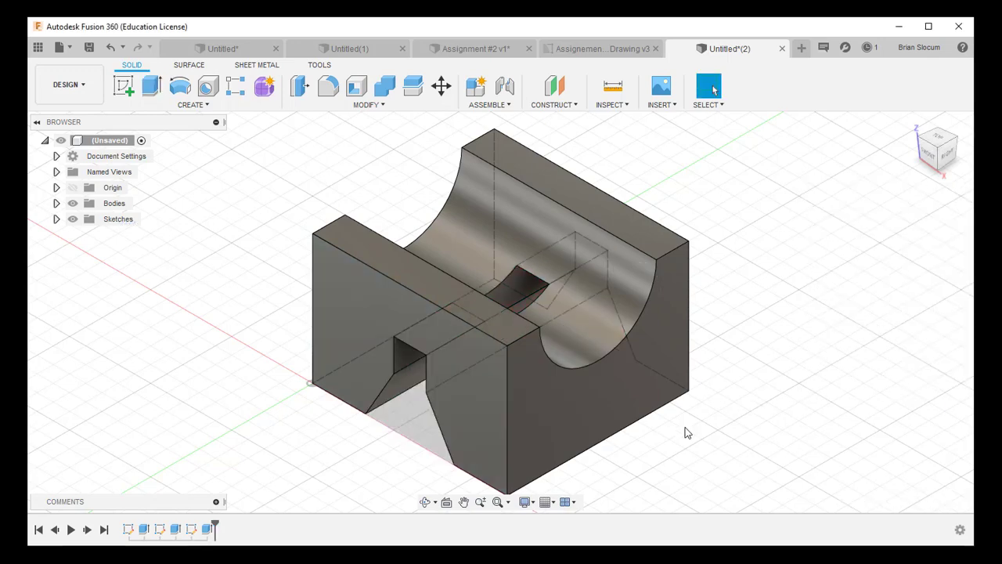
Check the side mounting tabs' dimensions in the assignment drawing and start a sketch on the plane of the block's base, viewed from above.
shift+middle_drag(681, 438, 711, 466)
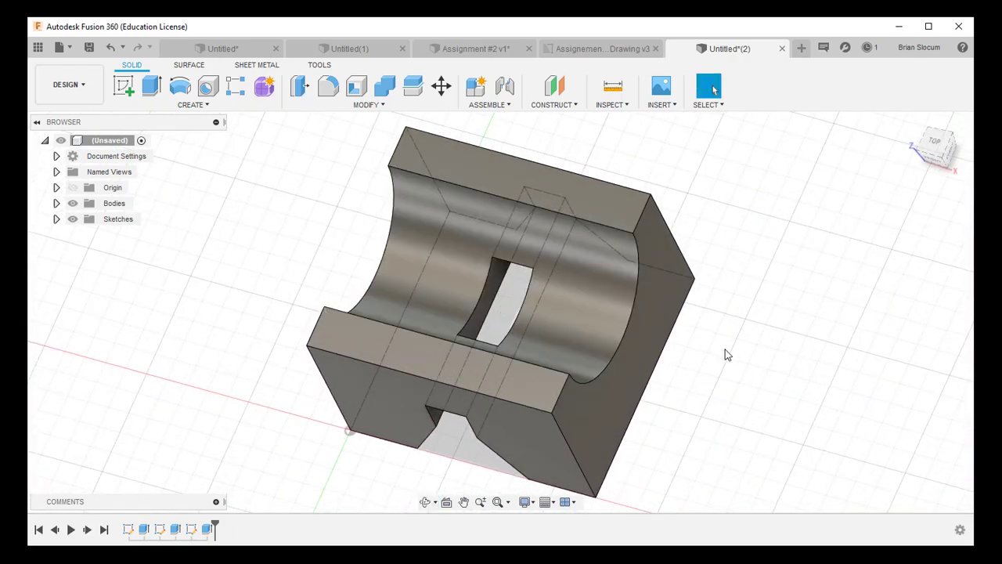
click(615, 47)
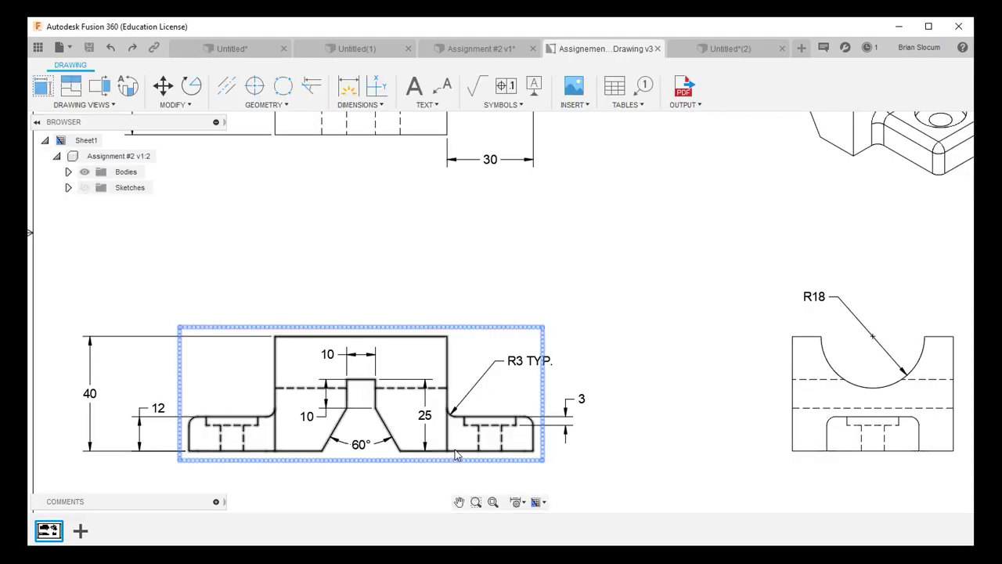
scroll(605, 388, up, 1)
scroll(603, 384, down, 3)
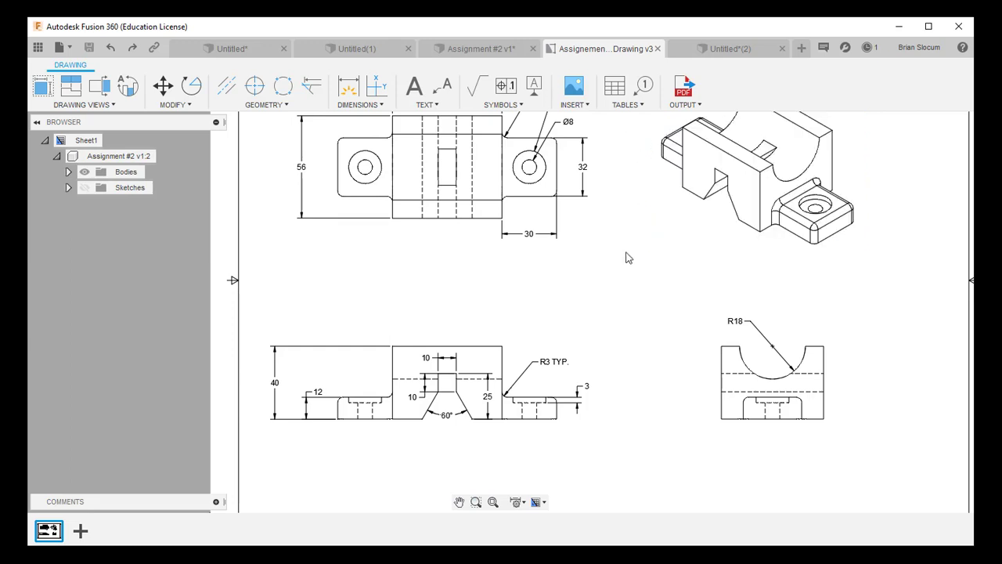
scroll(620, 261, down, 3)
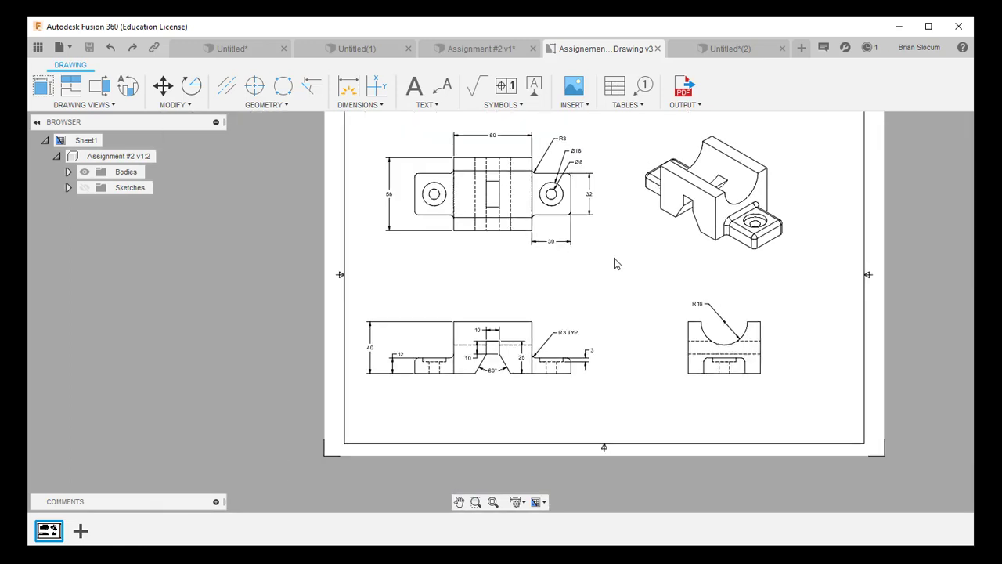
scroll(596, 167, up, 2)
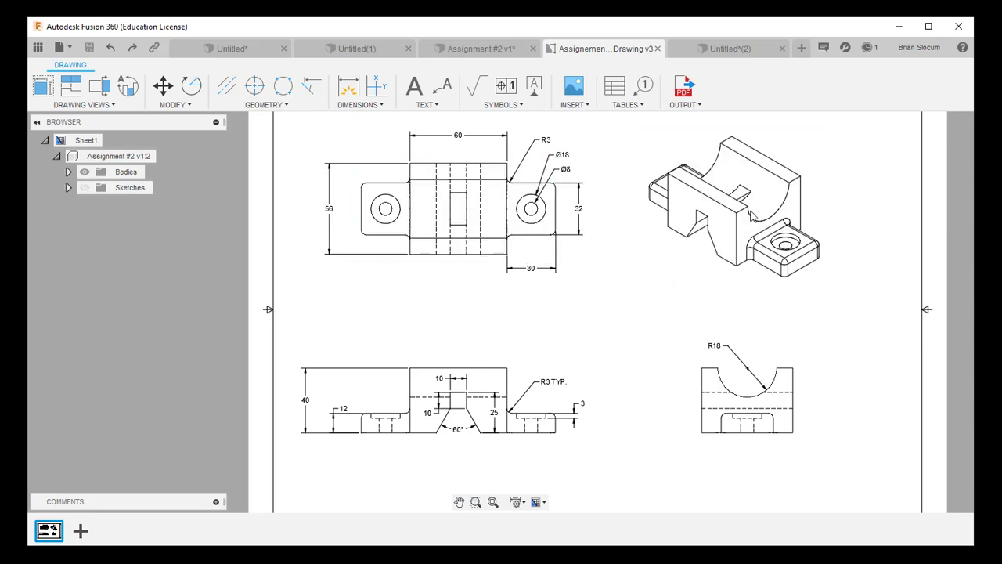
click(720, 48)
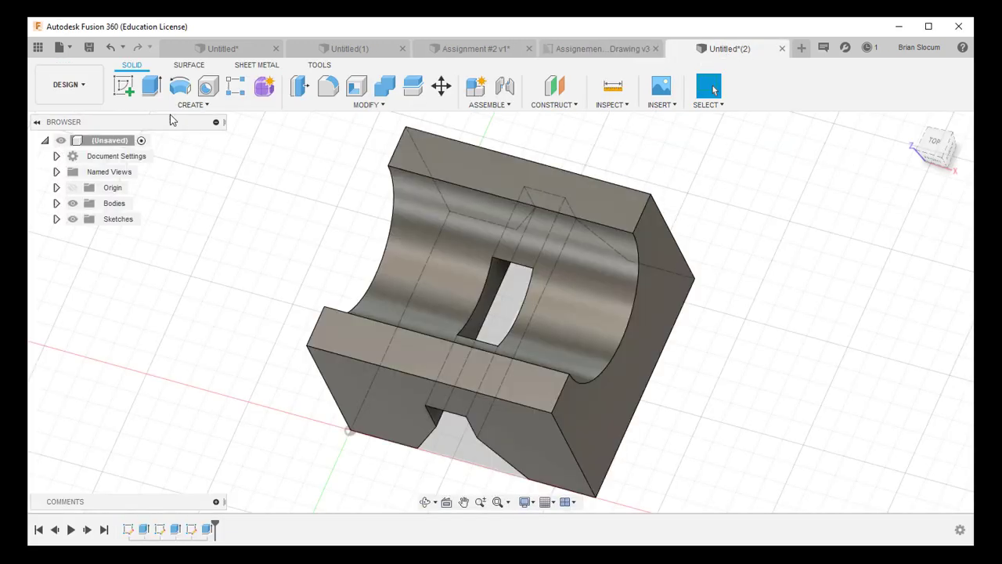
click(124, 85)
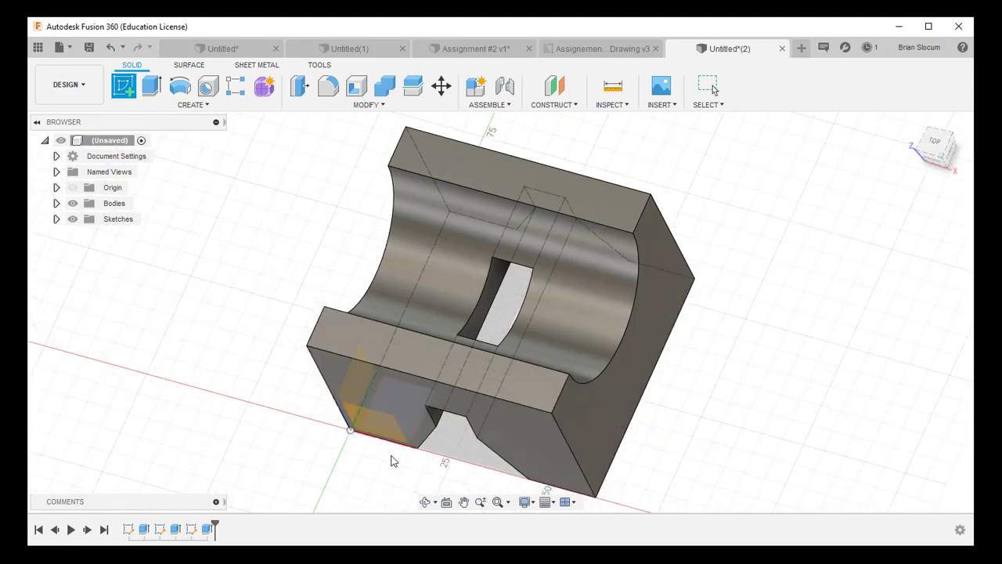
click(383, 448)
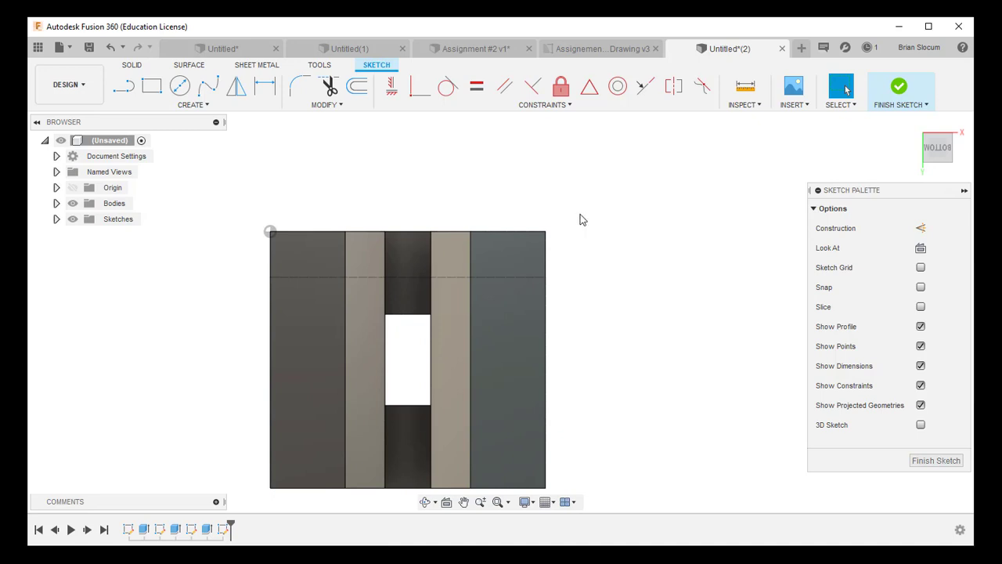
shift+middle_drag(581, 219, 588, 385)
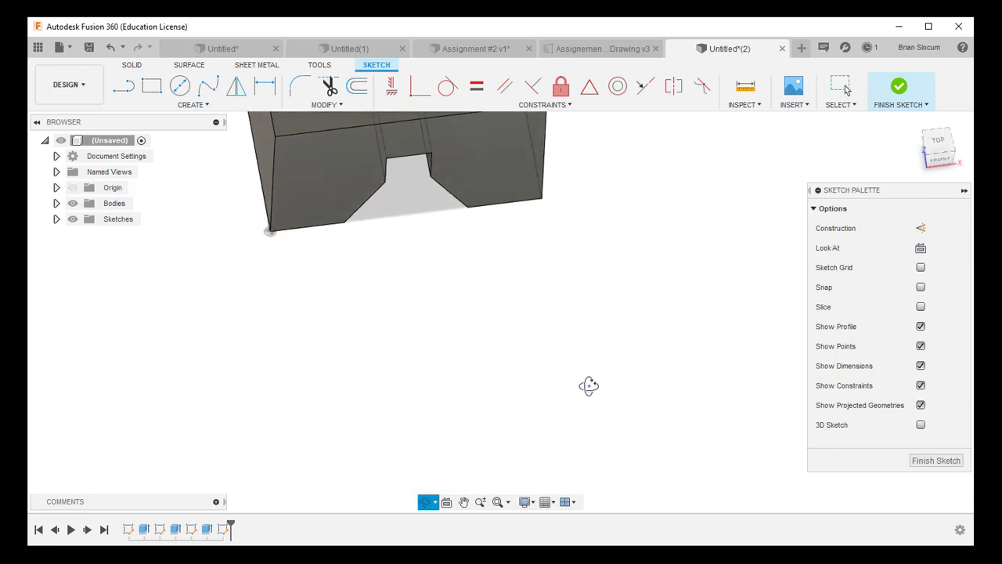
click(933, 157)
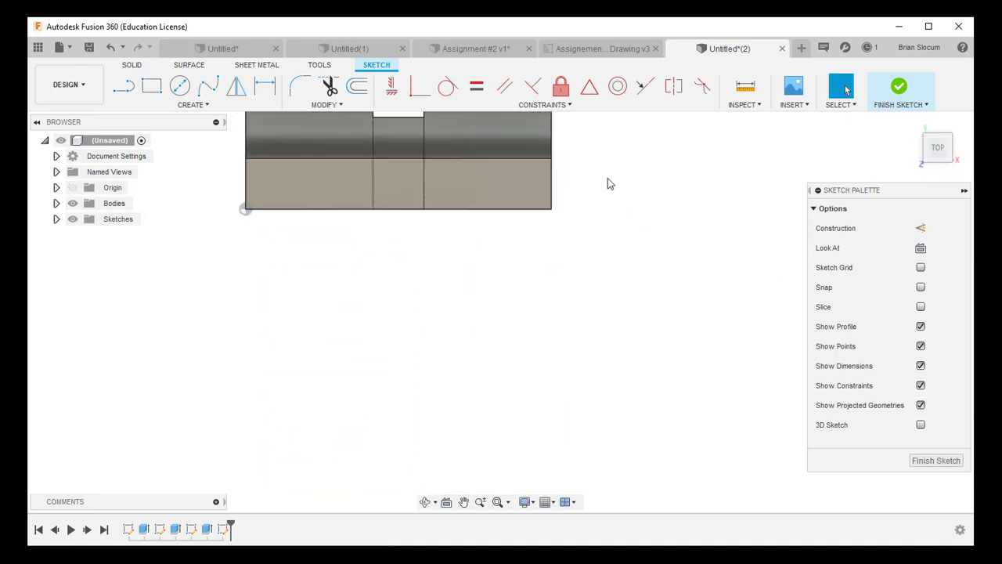
Sketch a two-point rectangle about 32 mm wide and 31 mm high, clear of the block on its +X side.
scroll(596, 195, down, 2)
middle_drag(595, 217, 555, 349)
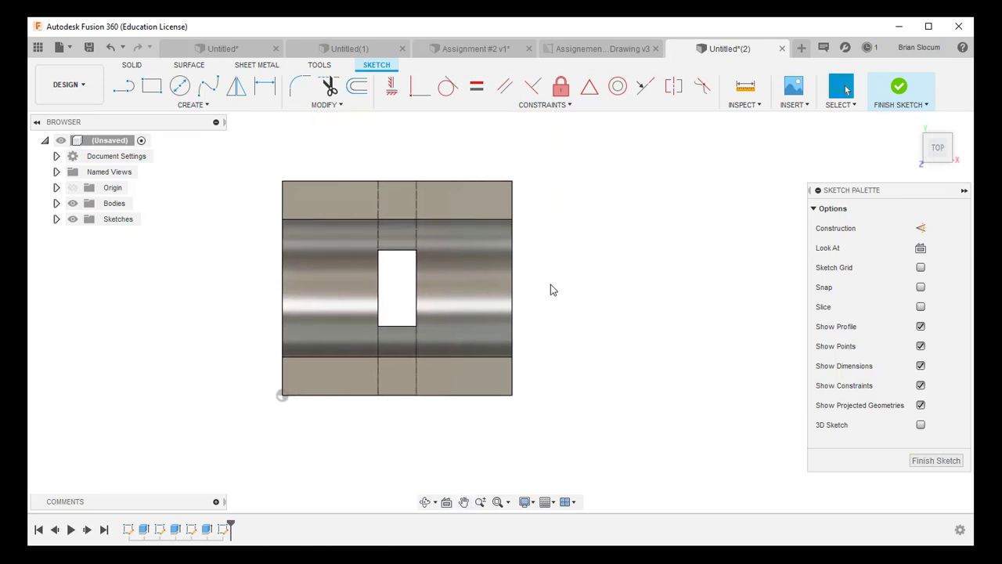
click(151, 87)
click(563, 342)
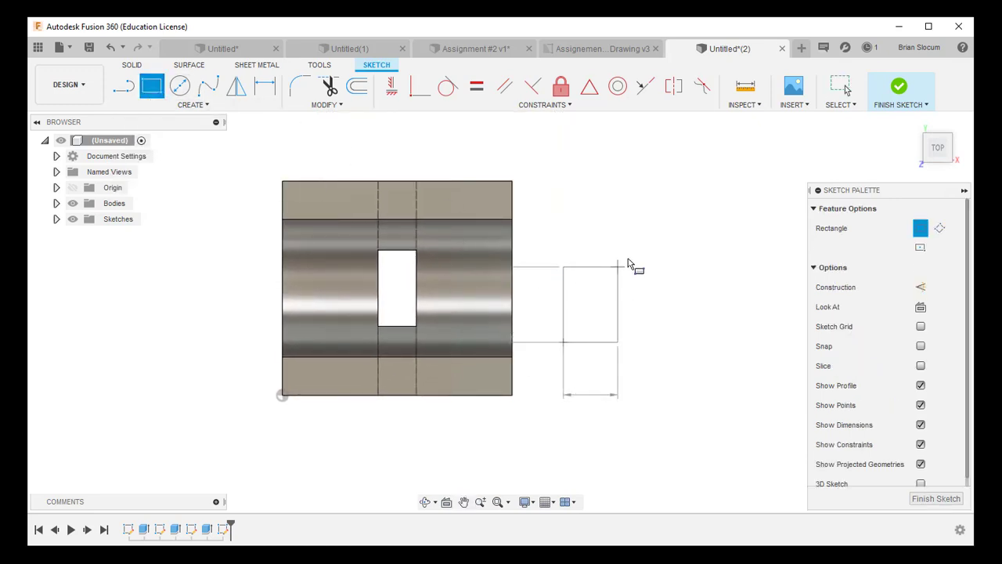
click(684, 223)
Dimension the rectangle to 30 mm wide and 32 mm high.
click(264, 88)
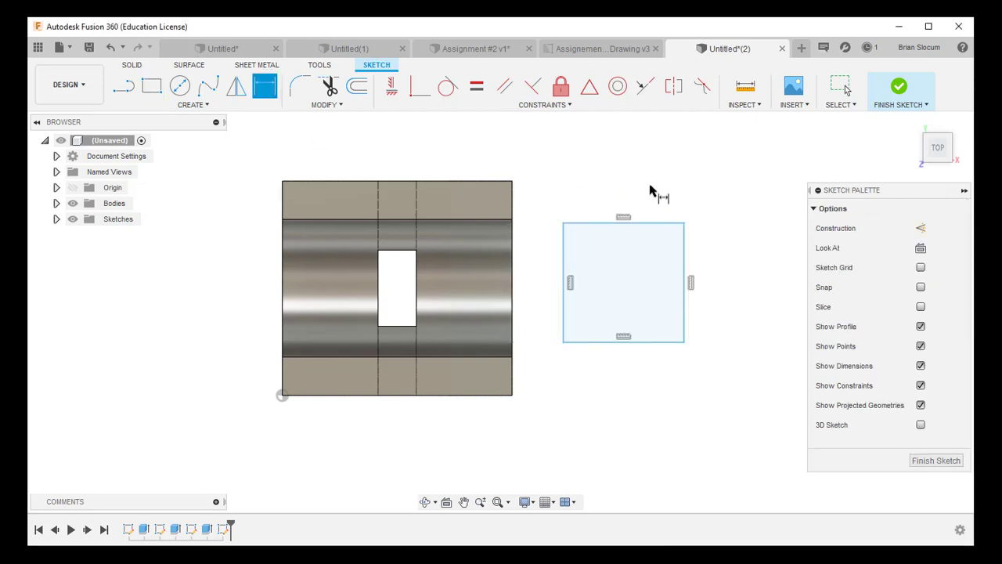
click(668, 224)
click(627, 182)
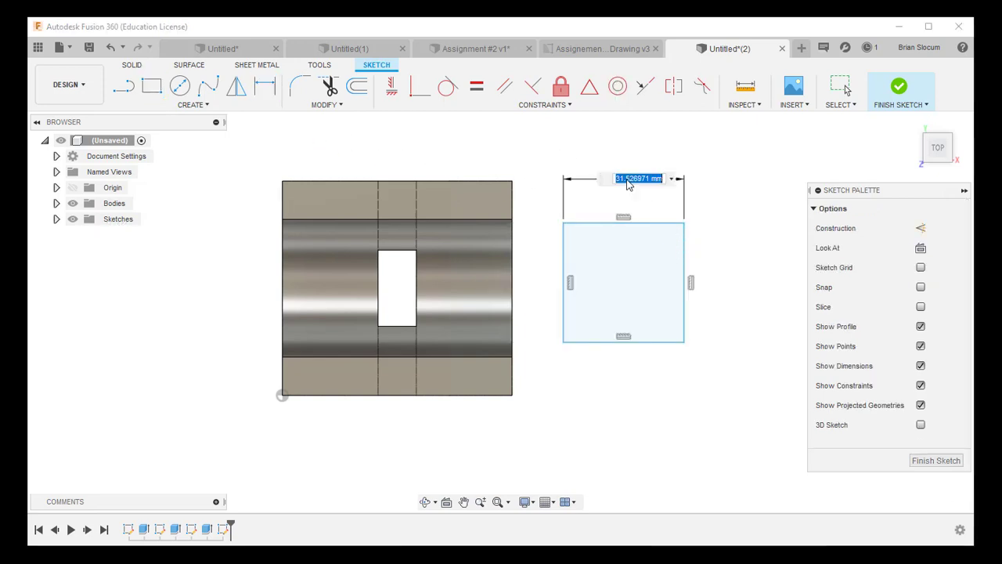
text(30)
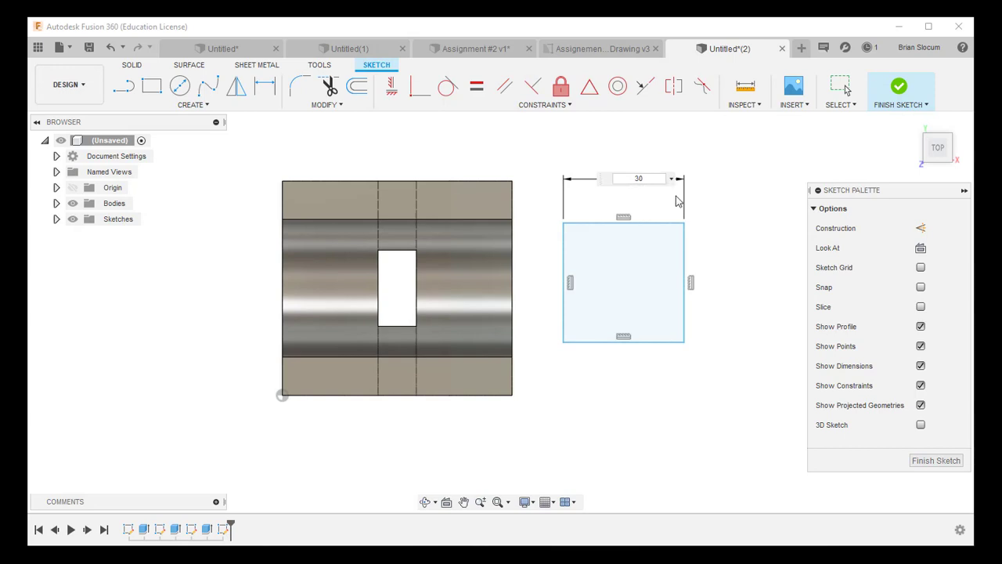
key(Return)
click(684, 250)
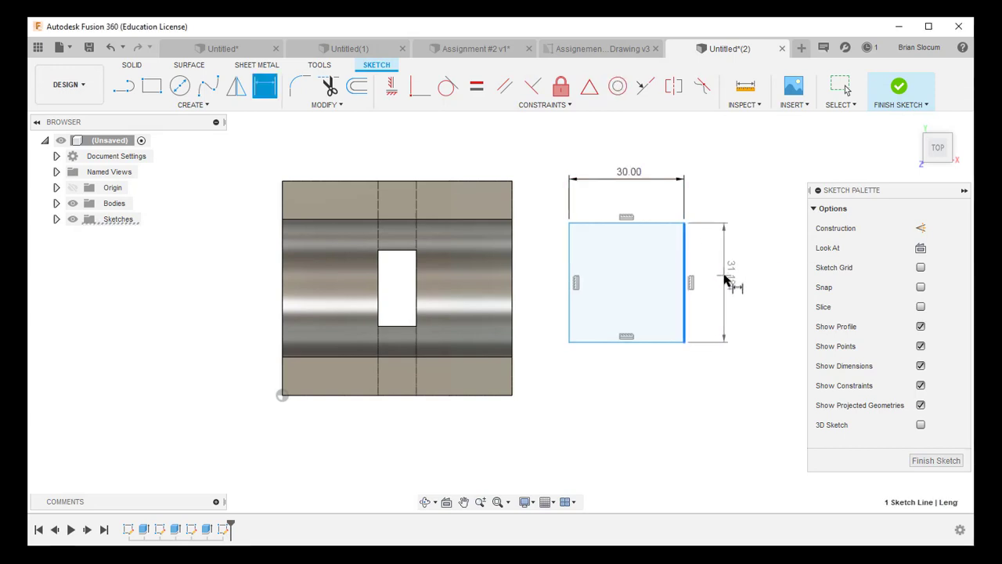
click(724, 279)
text(32)
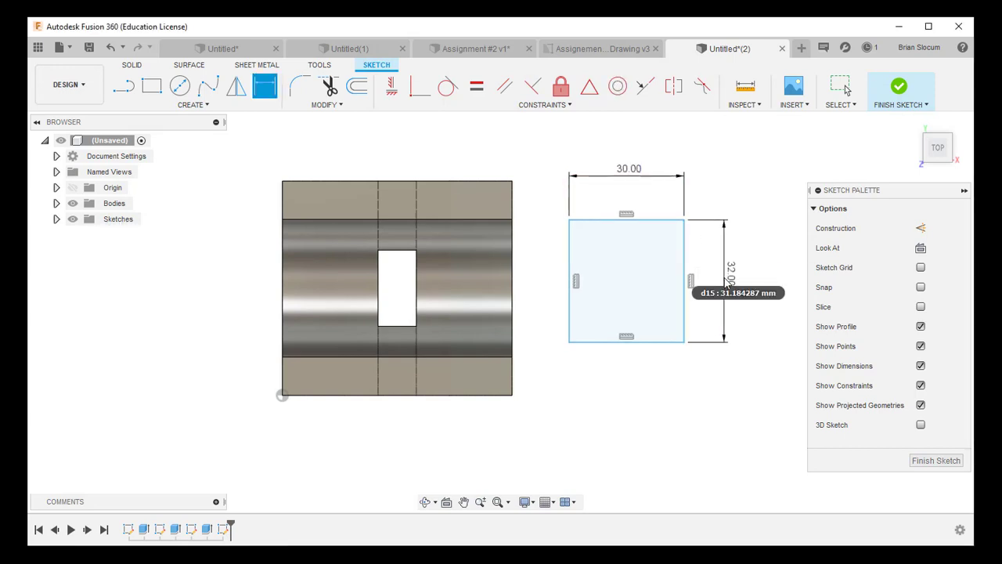
key(Return)
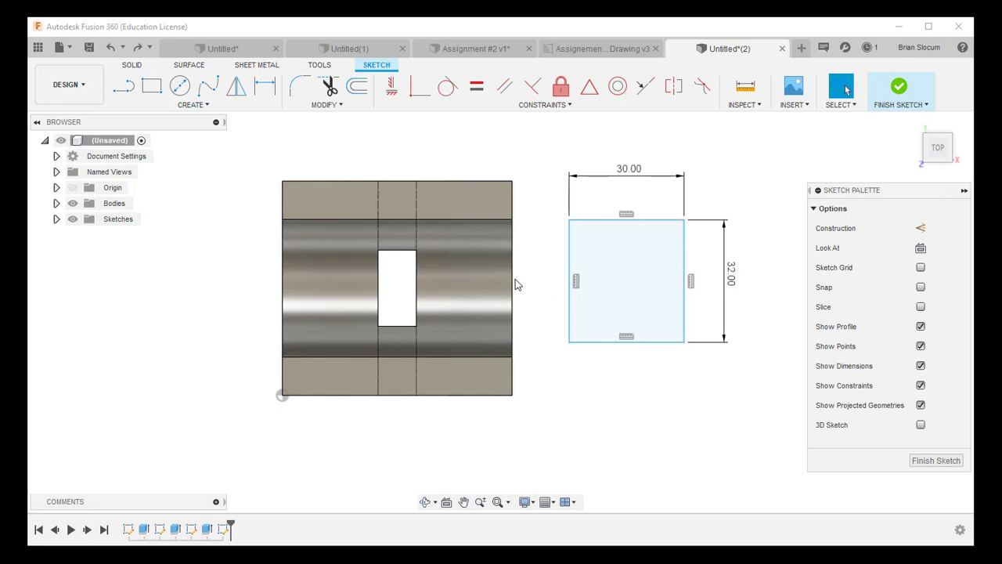
Center the rectangle on the block's side edge with a midpoint constraint between the two facing edges, and finish the sketch.
click(588, 86)
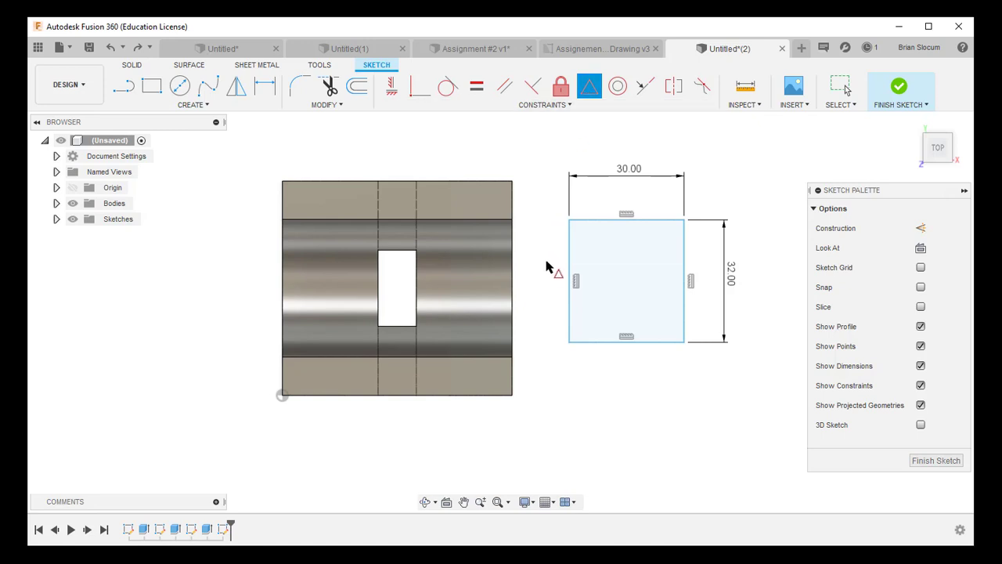
click(570, 284)
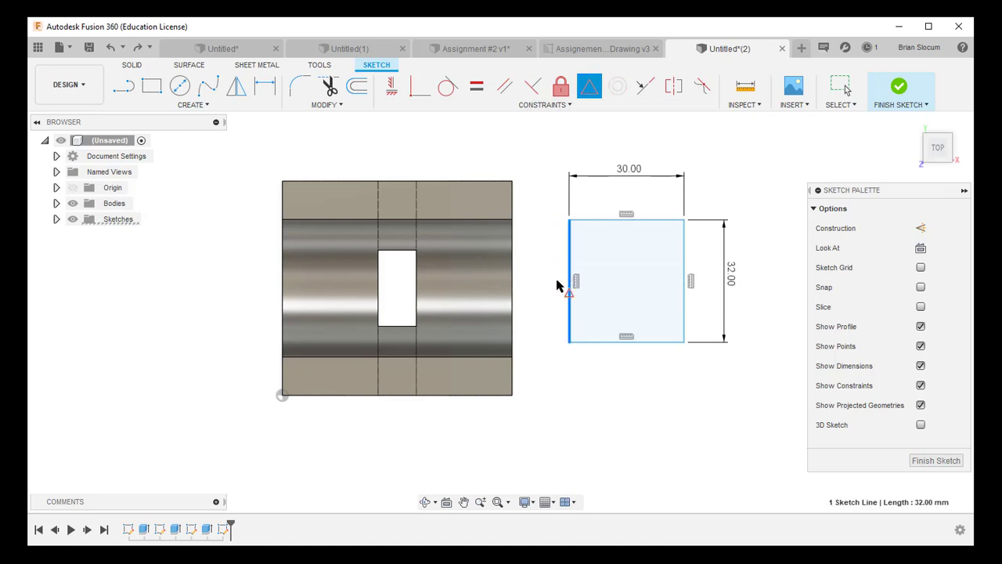
click(514, 292)
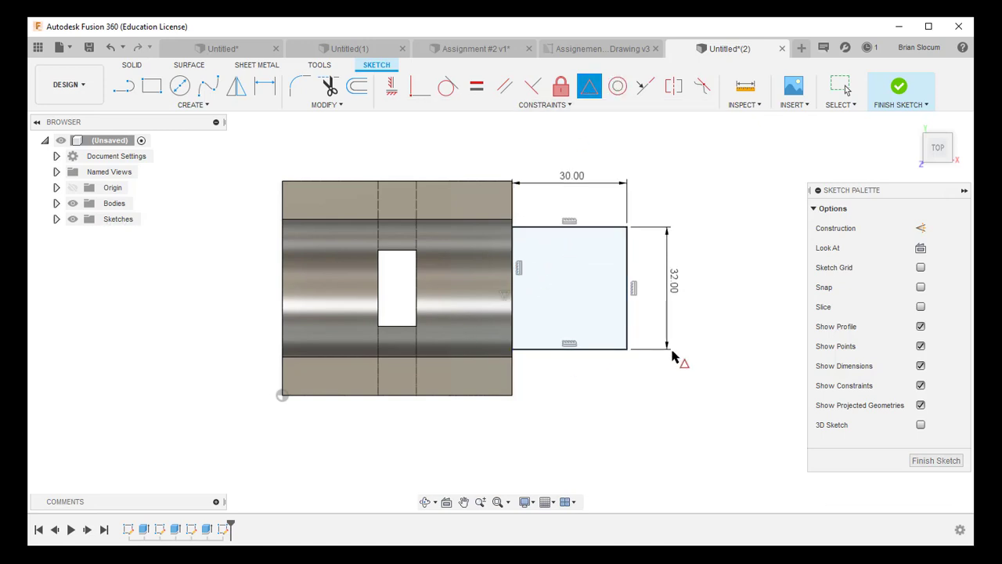
click(900, 92)
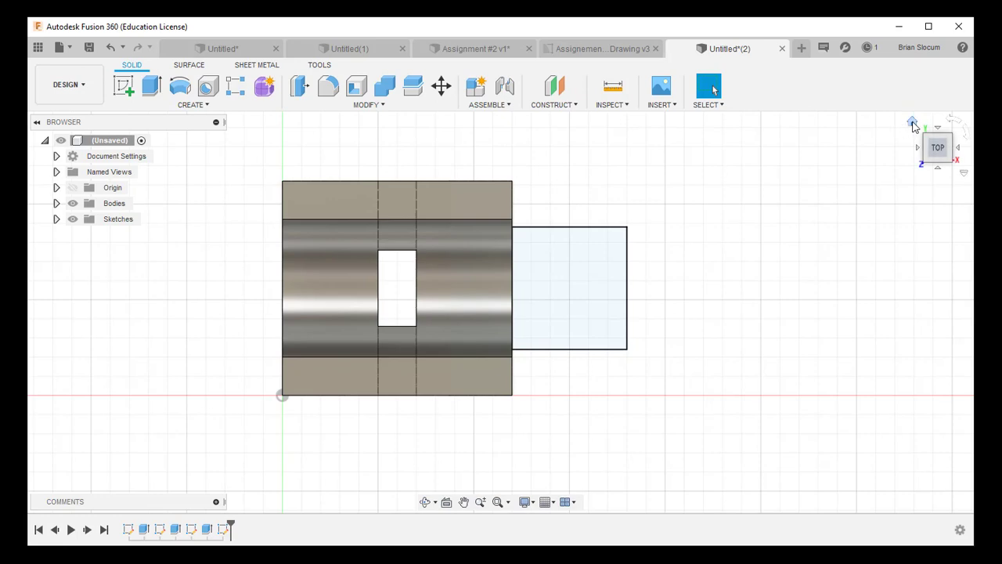
Extrude the 30 × 32 mm rectangle 12 mm upward and join it to the block as a mounting tab.
click(955, 163)
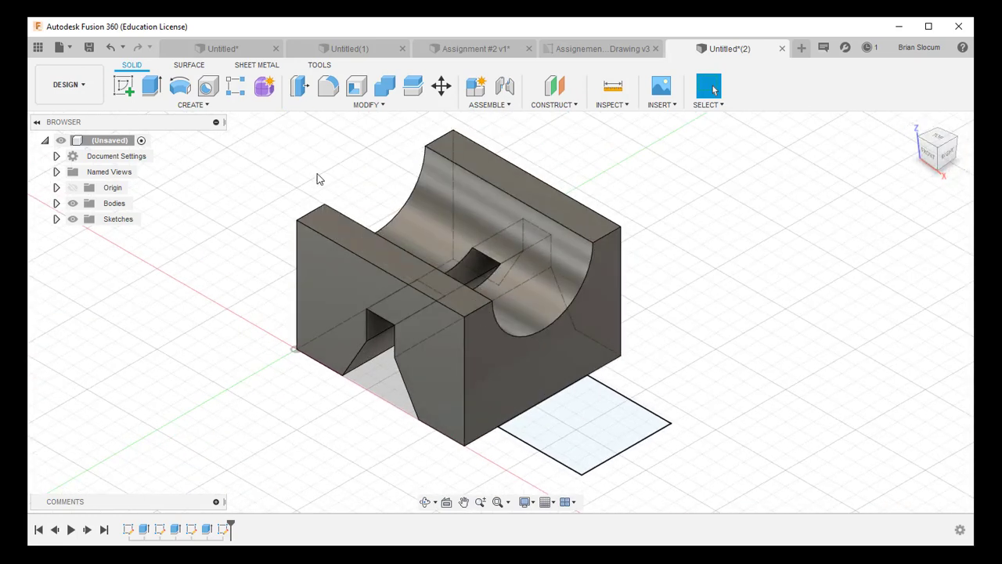
click(151, 84)
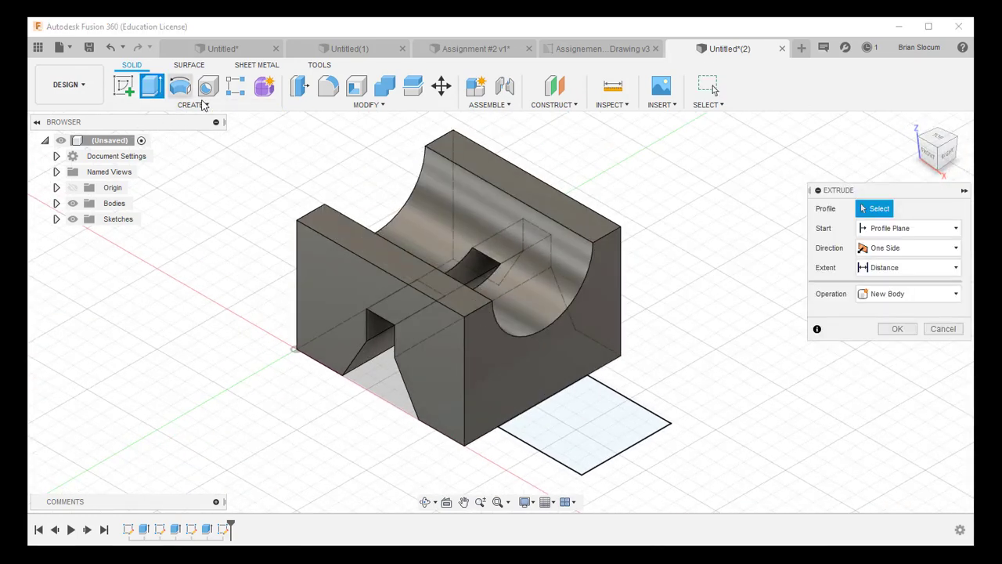
click(566, 418)
drag(585, 435, 583, 383)
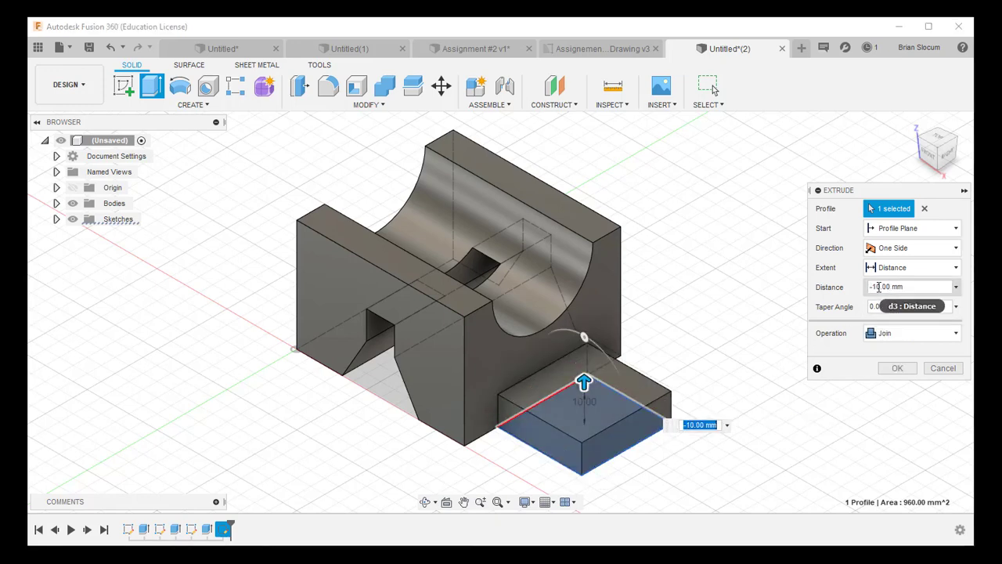
click(886, 285)
key(Delete)
text(2)
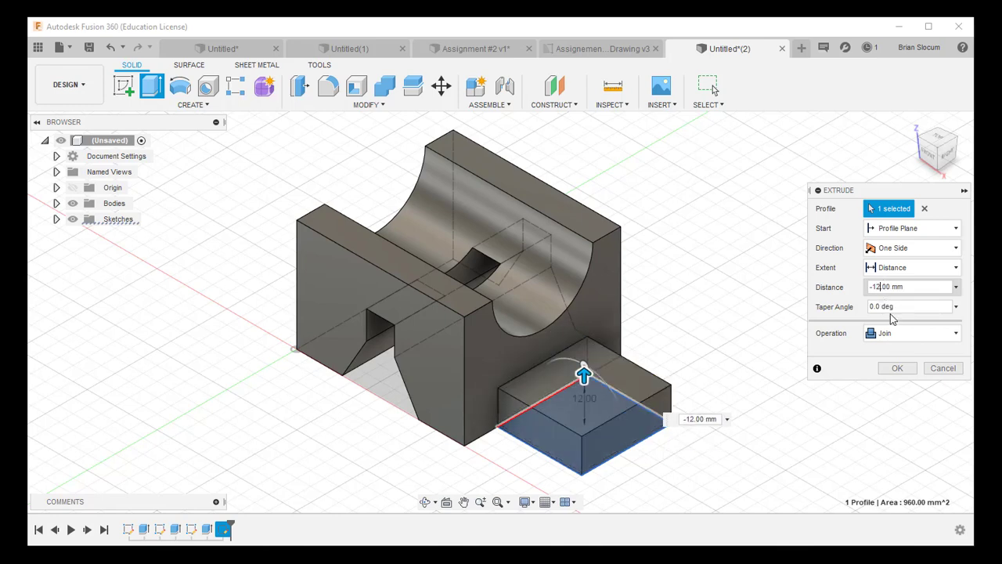
click(910, 370)
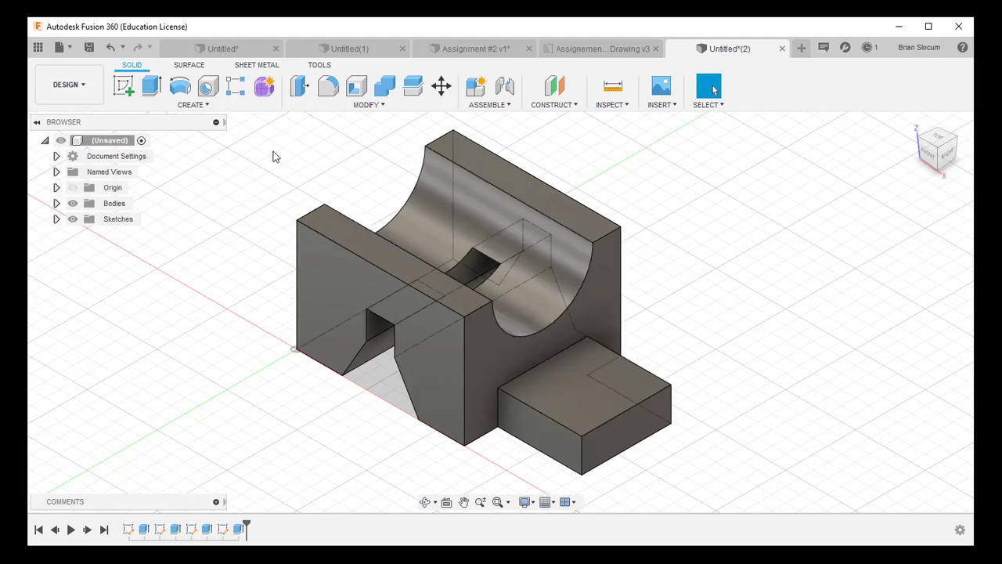
Sketch a construction line on the tab's top face, joining the midpoints of its two 30 mm edges.
click(125, 88)
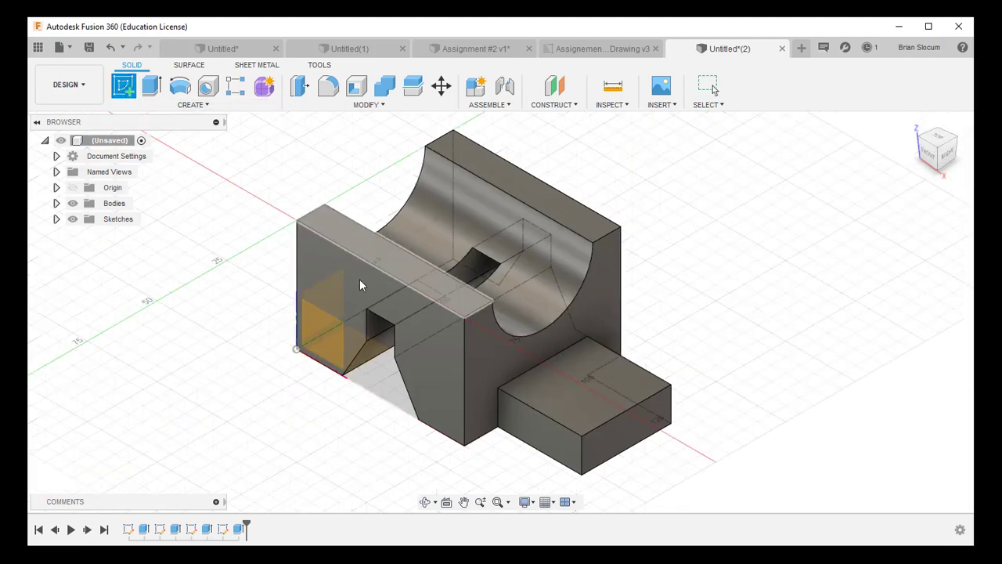
click(565, 385)
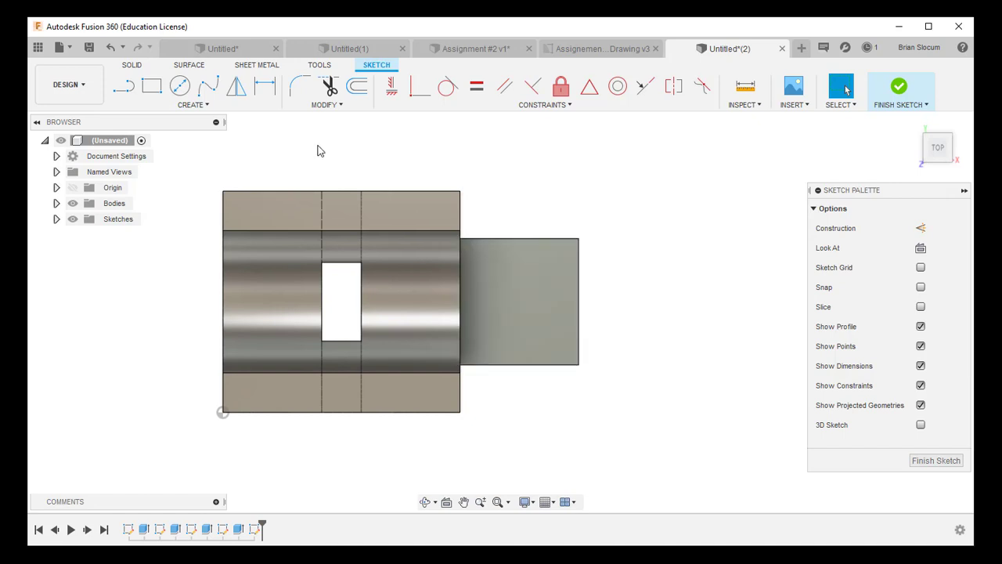
click(124, 87)
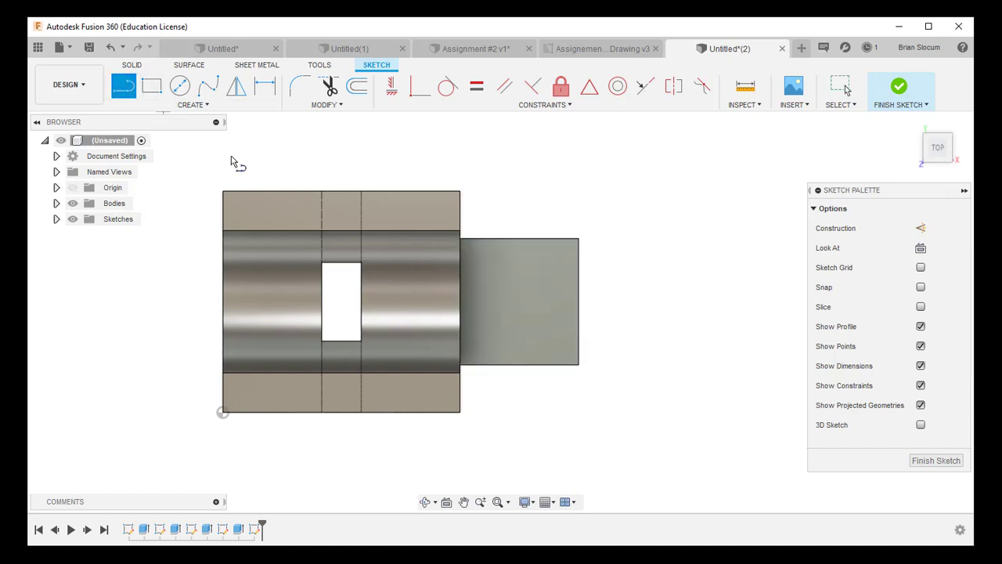
click(518, 238)
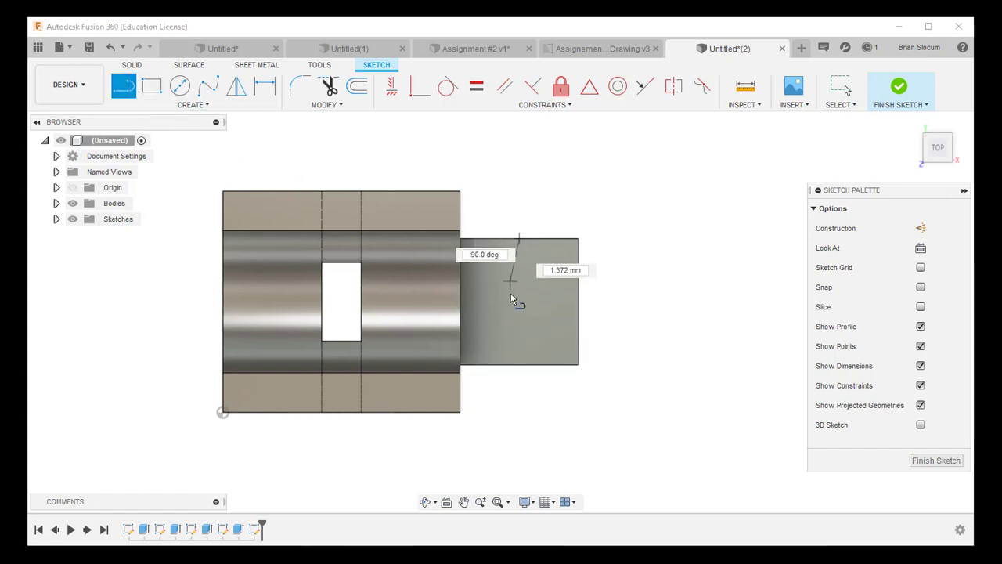
click(519, 365)
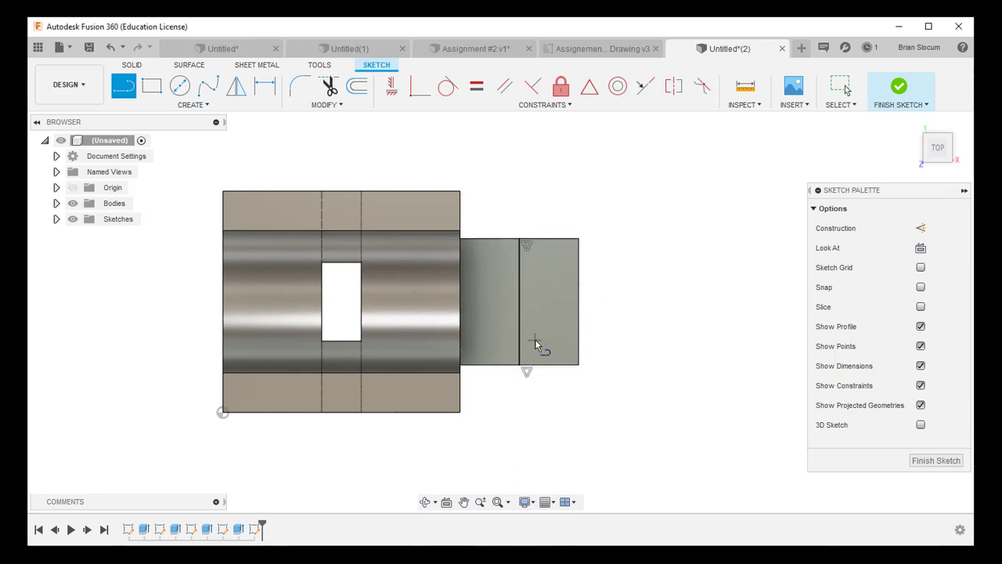
key(Escape)
click(518, 306)
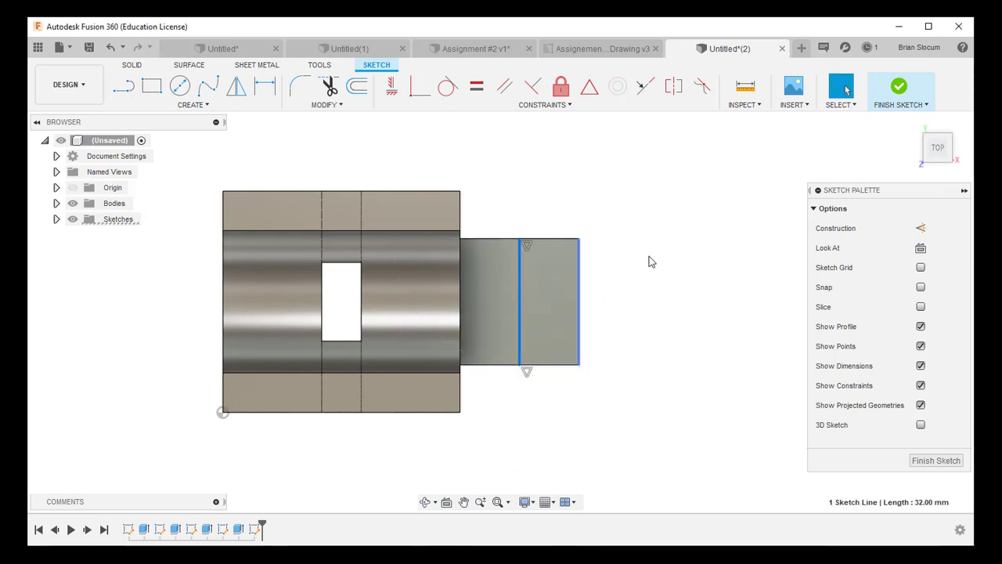
click(921, 228)
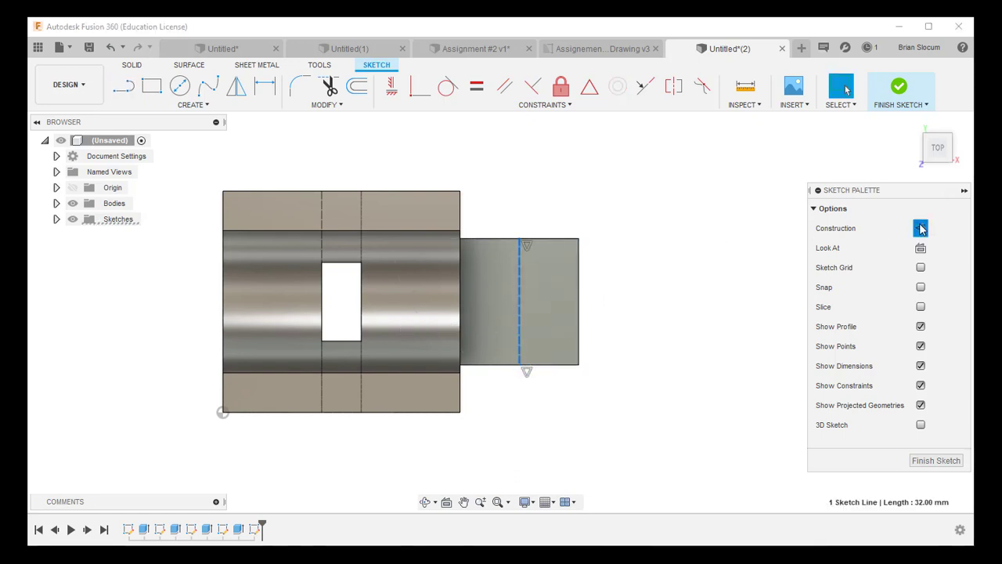
click(681, 233)
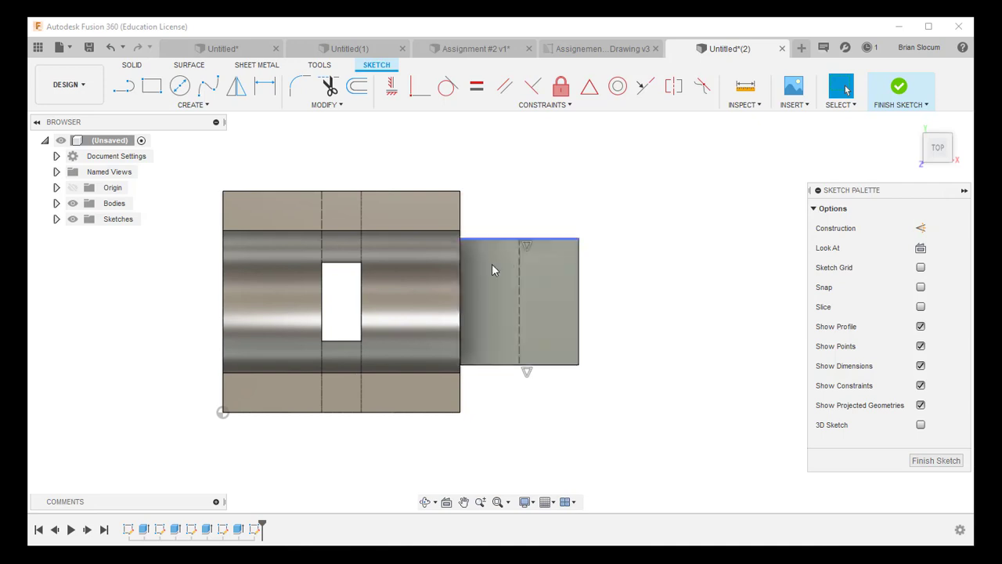
Sketch a center-diameter circle about 18 mm across, centered on the midpoint of the tab's construction line.
click(180, 85)
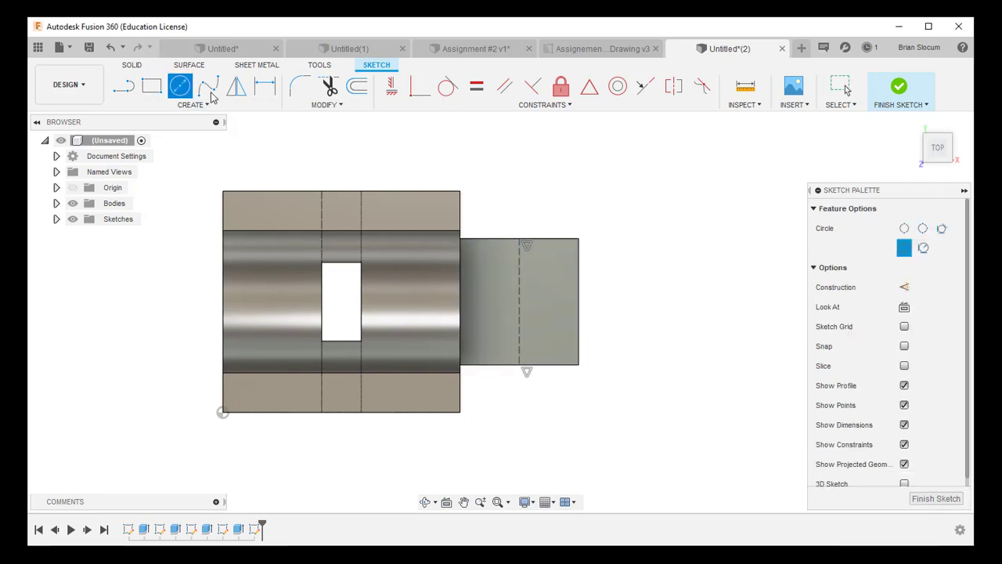
click(519, 302)
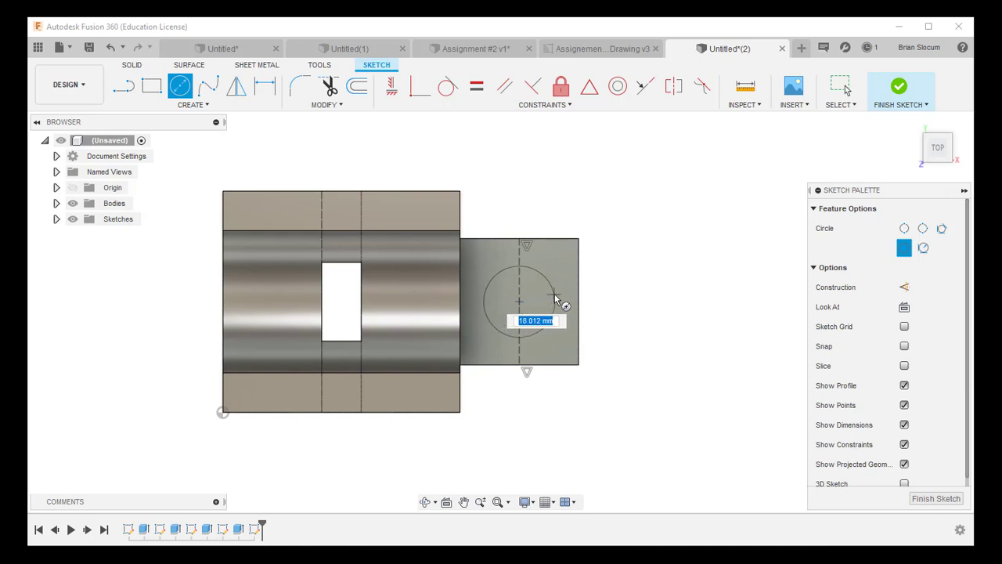
click(554, 296)
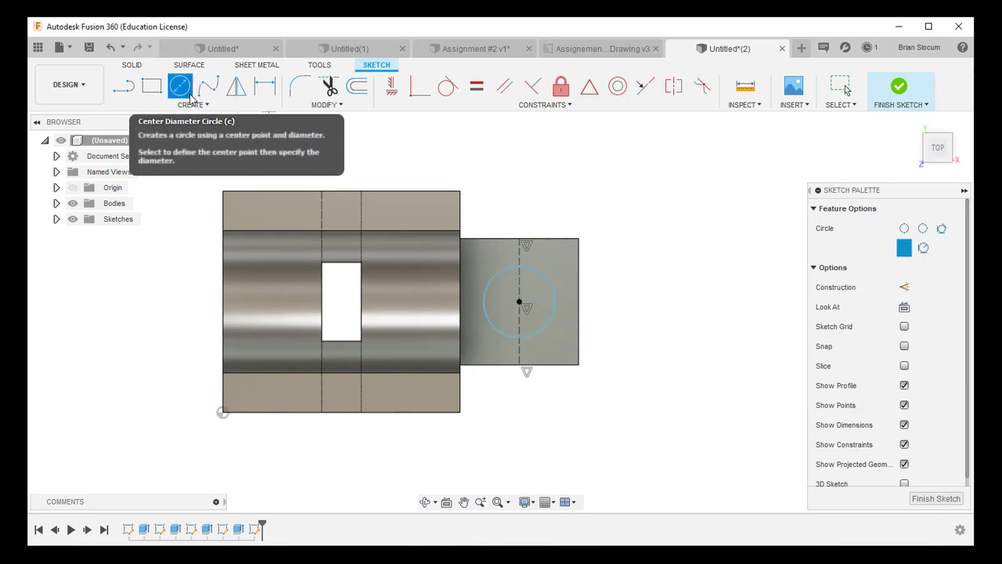
Dimension the circle's diameter to 18 mm and finish the sketch.
click(265, 86)
click(537, 277)
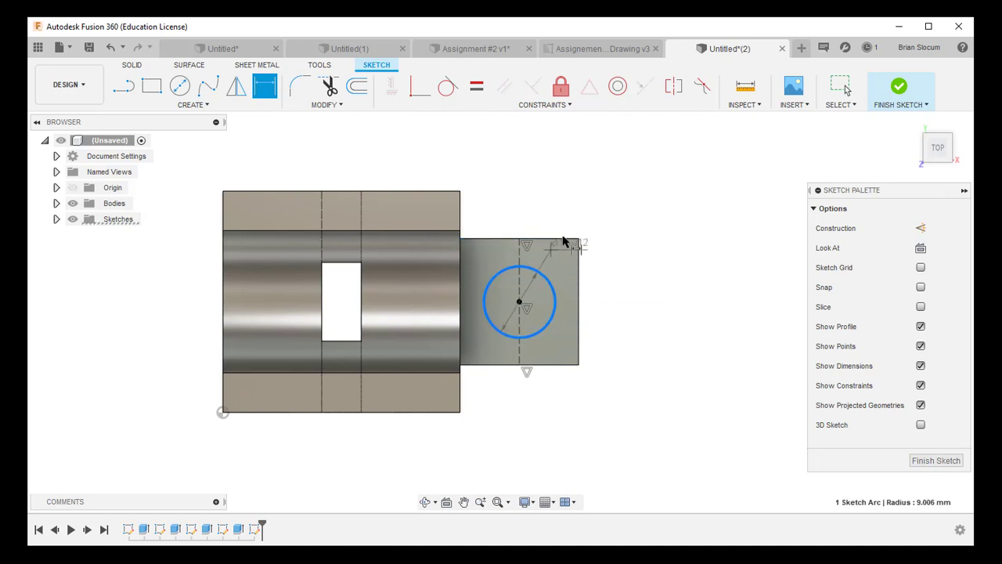
click(616, 207)
text(18)
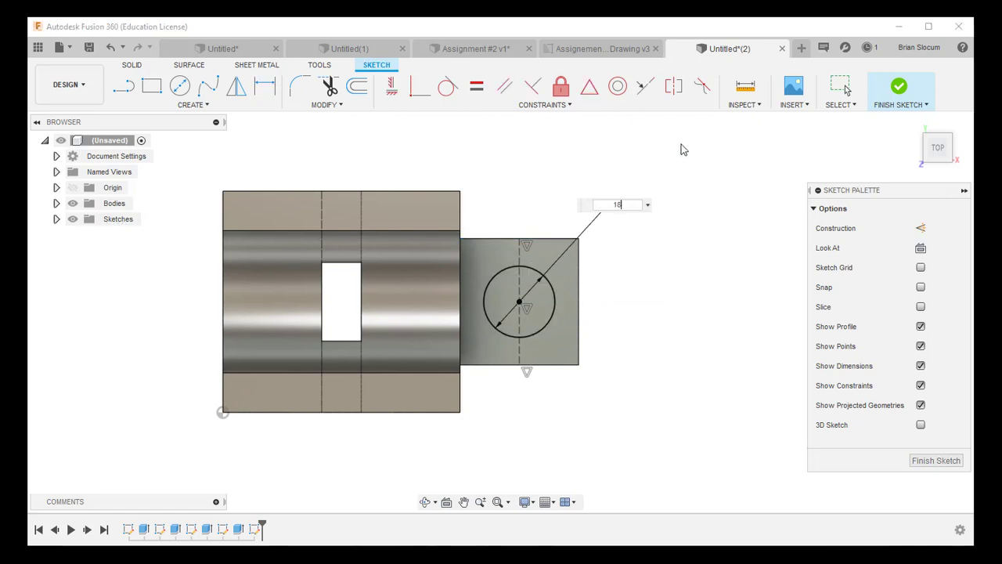
key(Return)
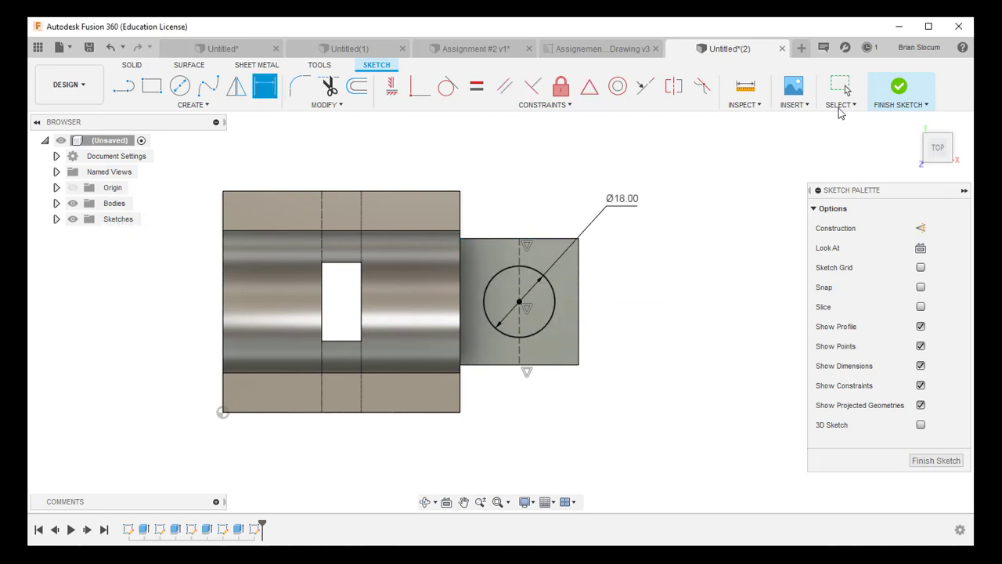
click(899, 86)
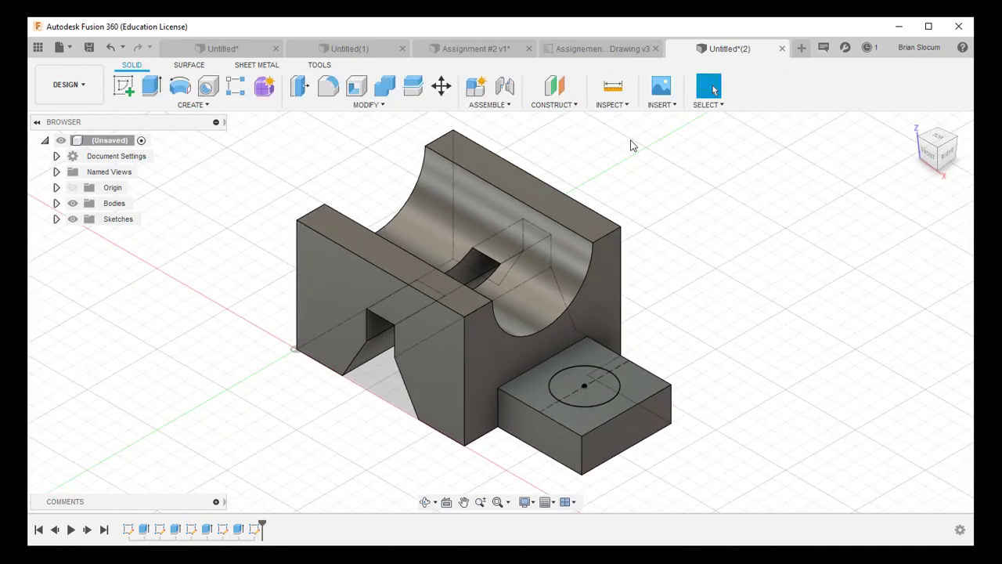
Extrude-cut the 18 mm circle 3 mm deep into the mounting tab's top face.
click(151, 86)
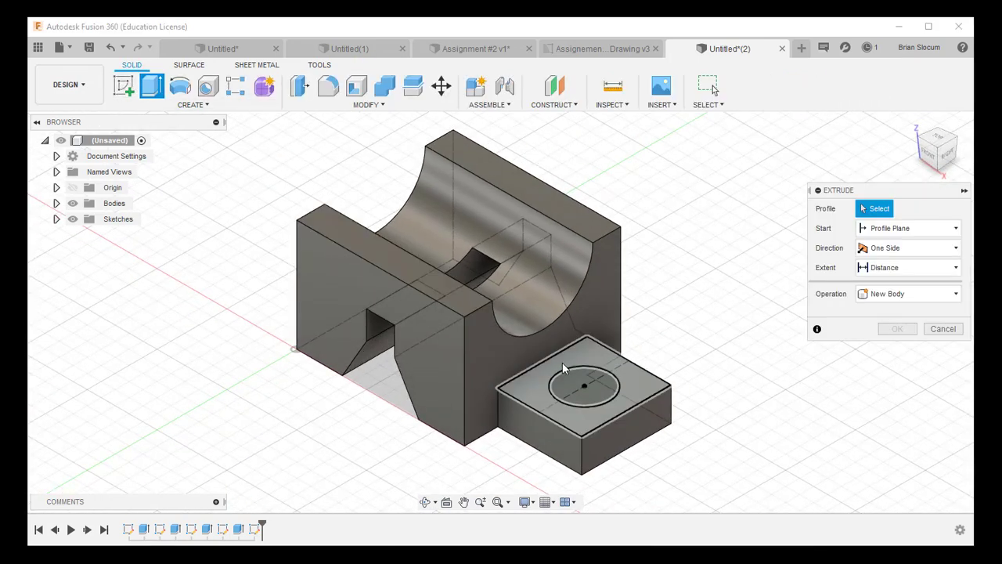
drag(584, 372, 585, 412)
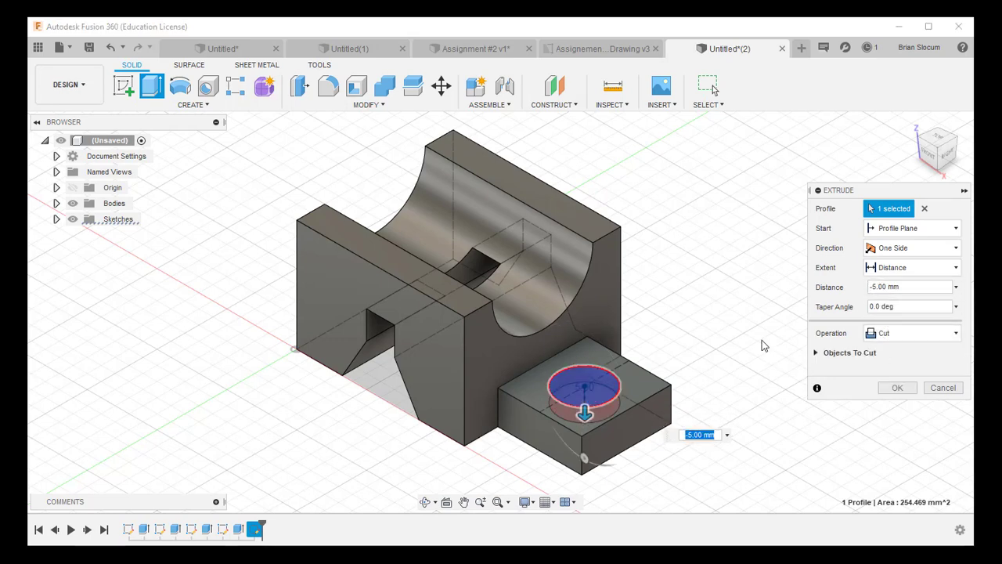
click(873, 288)
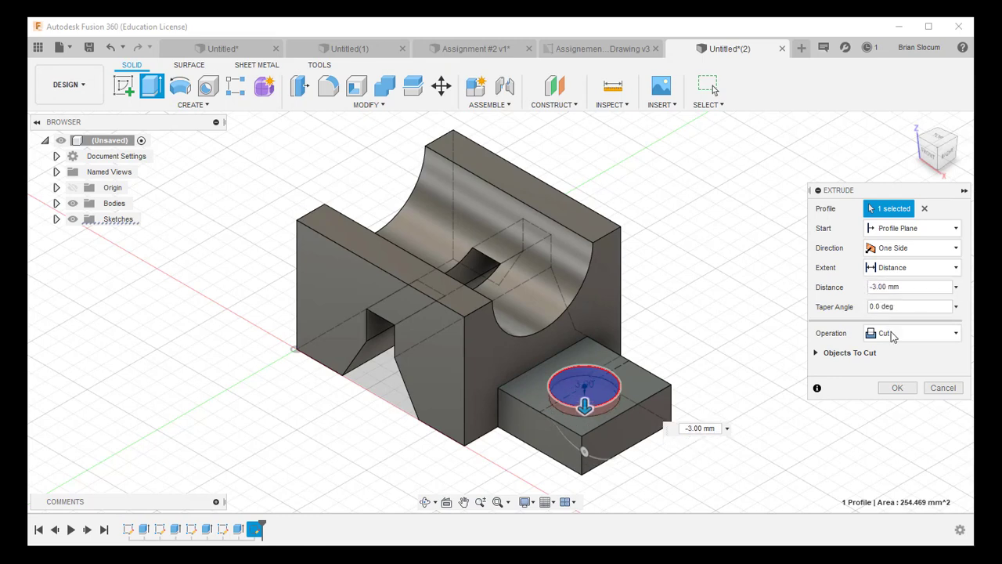
click(897, 387)
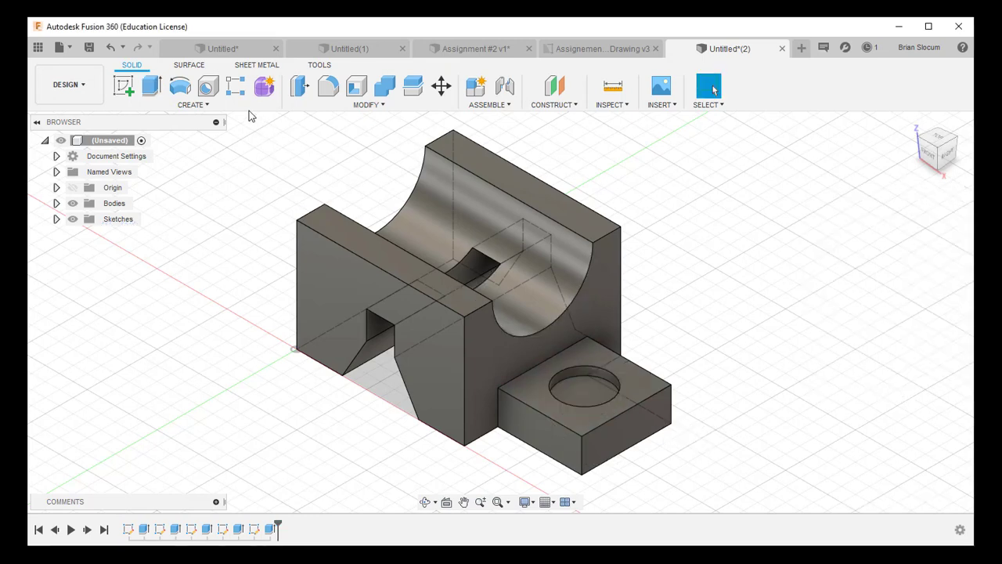
Sketch a center-diameter circle about 7 mm across on the recess floor, concentric with the recess.
click(123, 85)
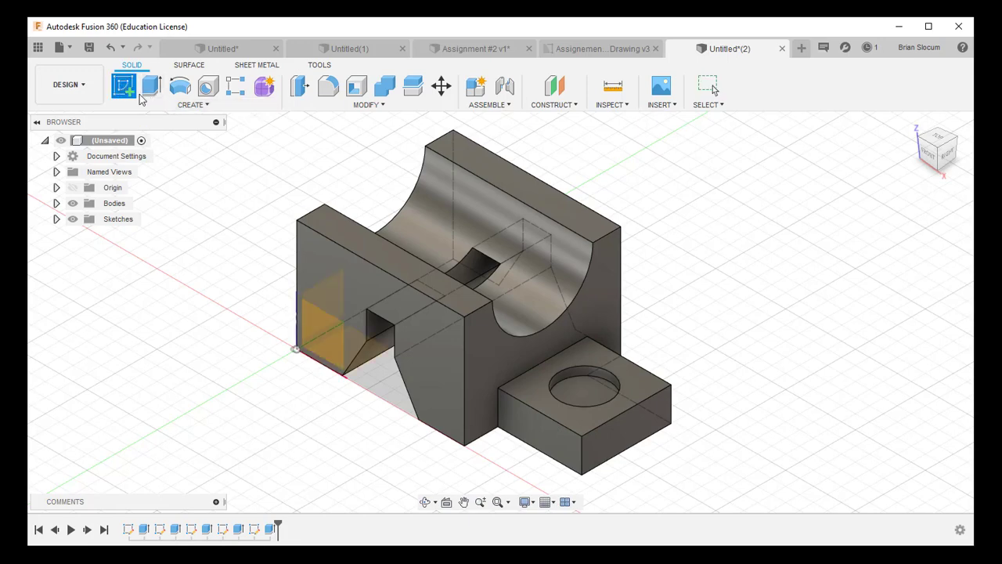
click(584, 383)
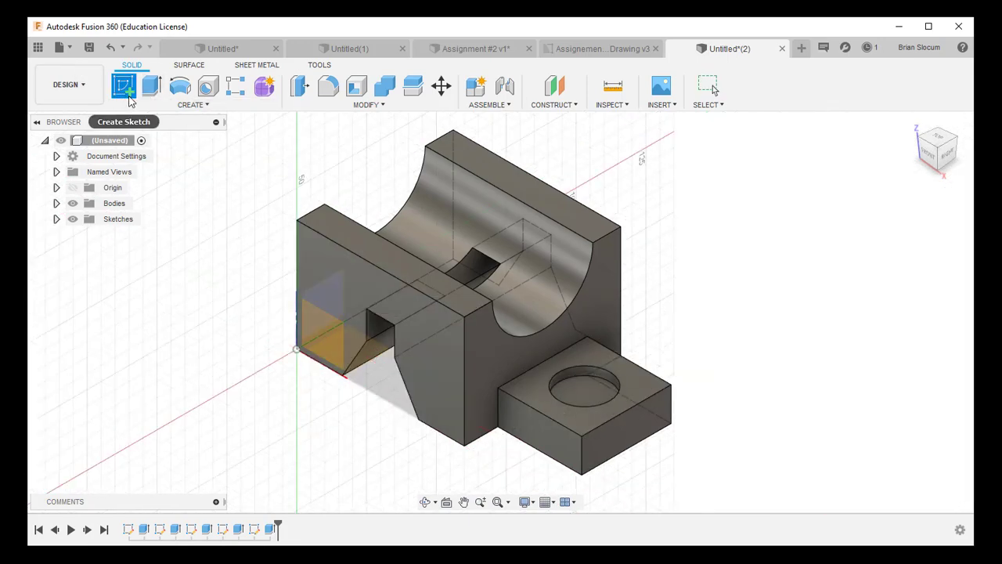
click(125, 87)
click(588, 388)
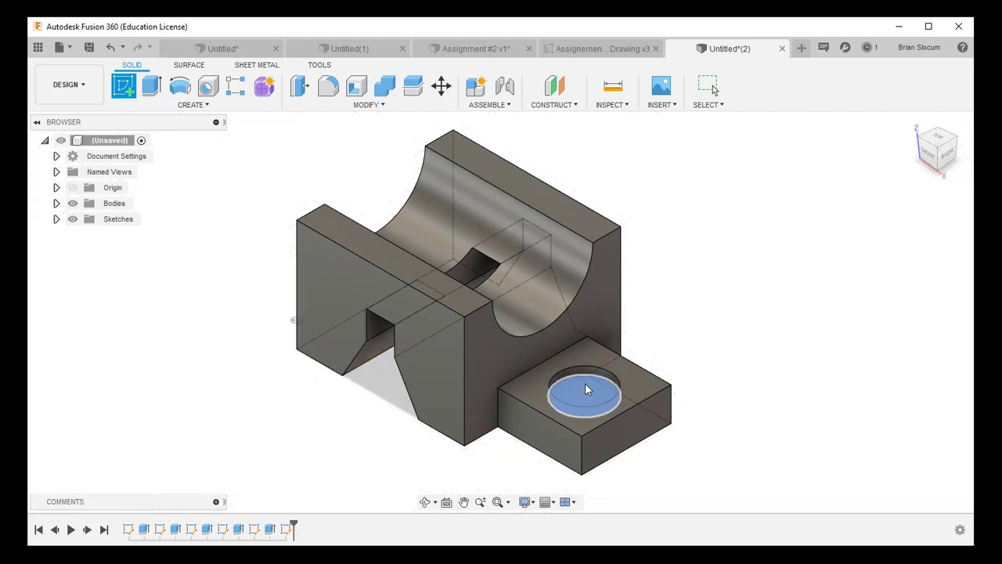
click(179, 87)
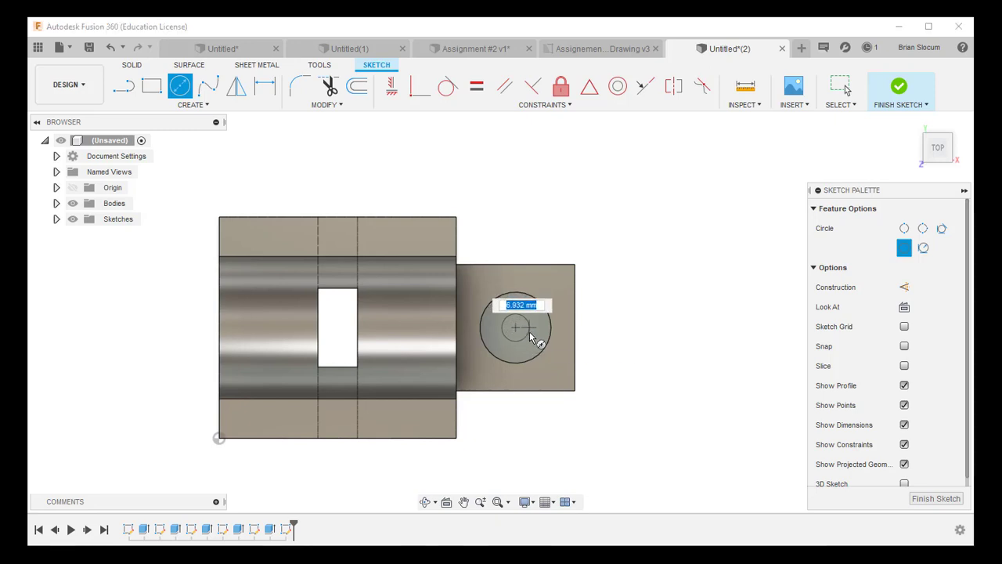
click(529, 332)
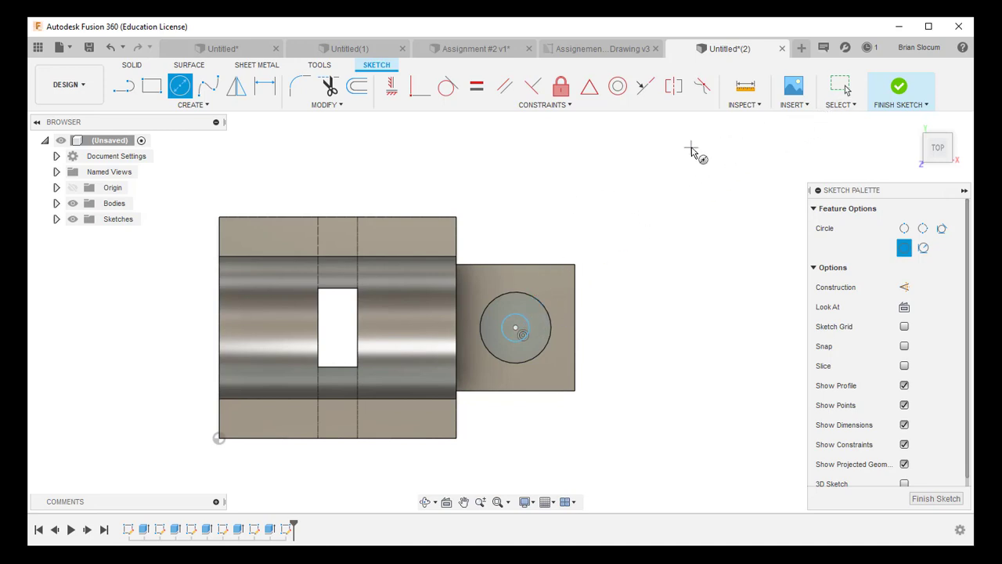
Dimension the small circle's diameter to 8 mm and finish the sketch.
click(264, 86)
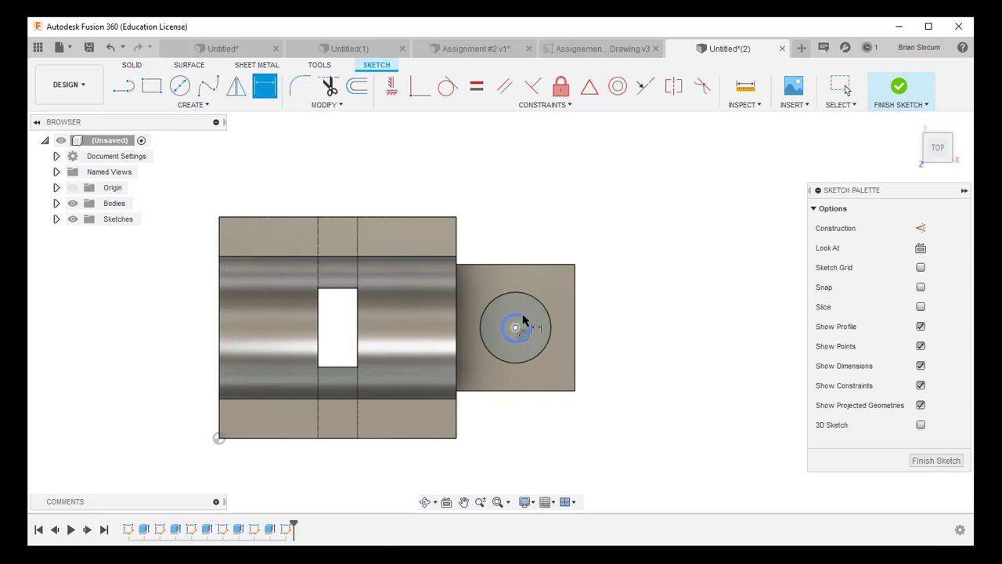
click(521, 327)
click(603, 289)
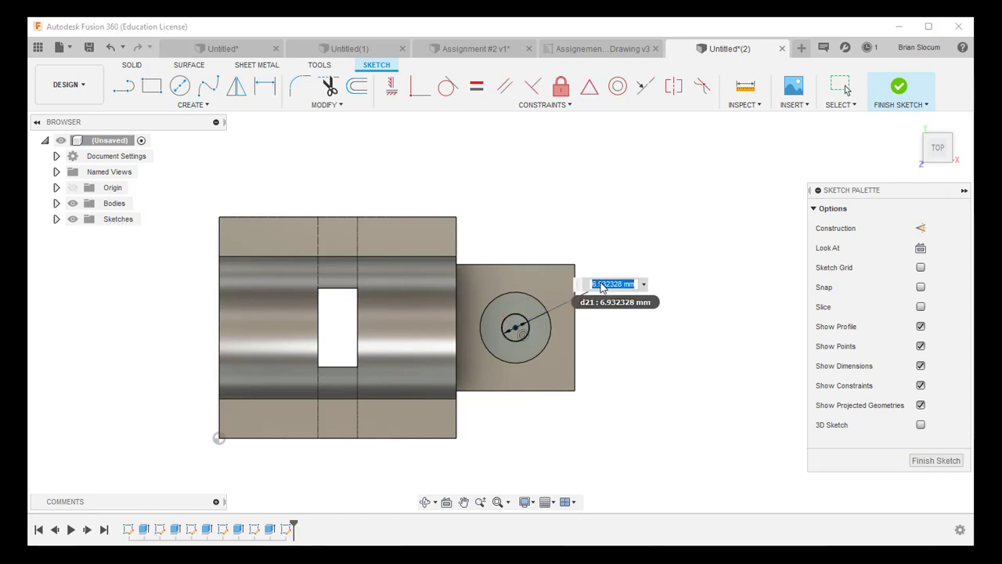
text(8)
key(Return)
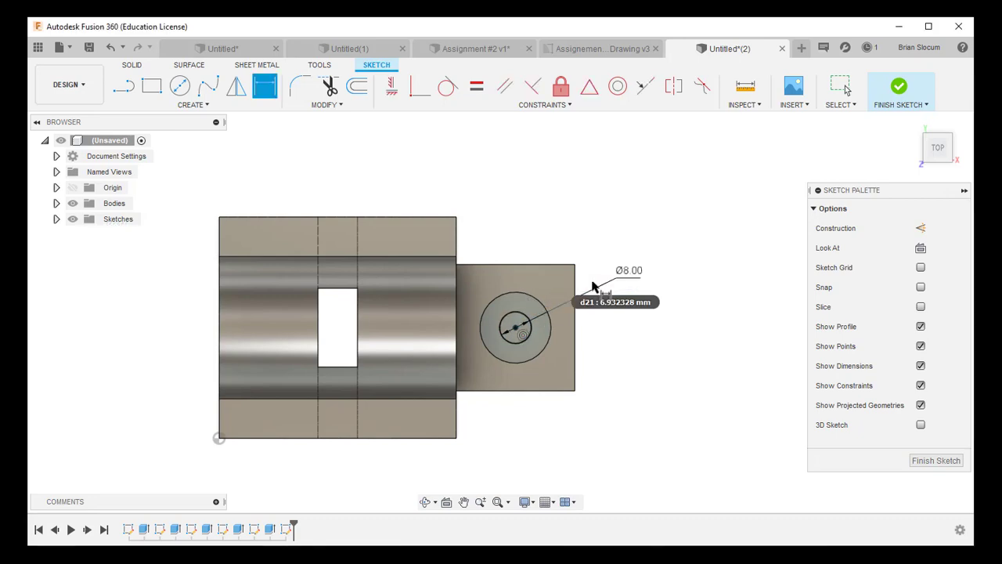
click(900, 88)
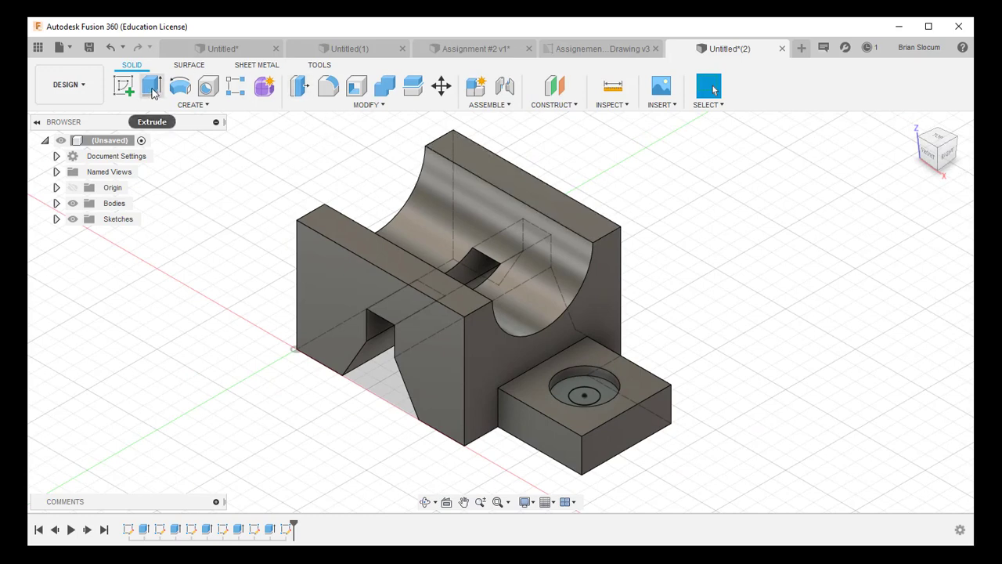
Extrude-cut the 8 mm circle downward through the tab with the extent set to All.
click(152, 88)
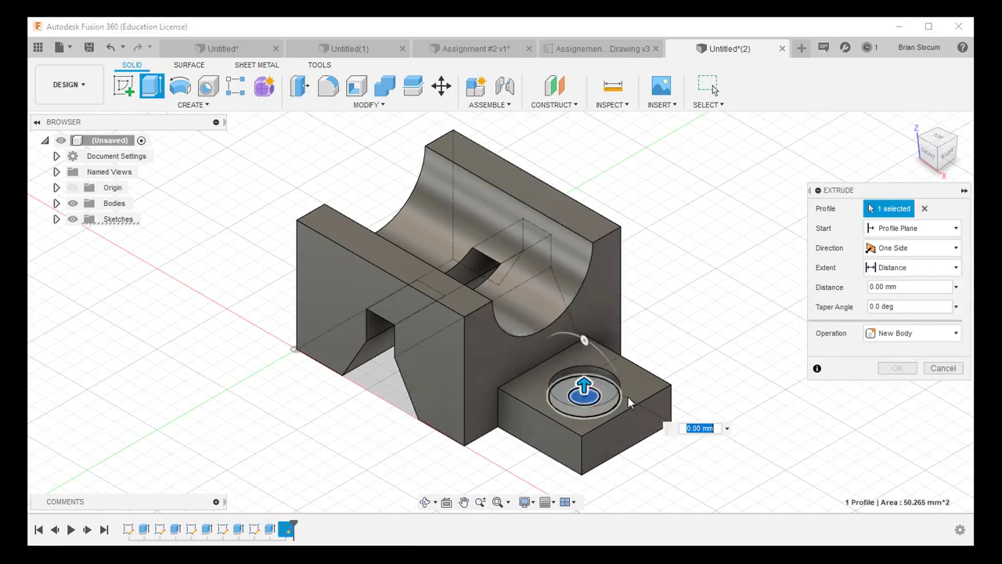
drag(584, 389, 584, 423)
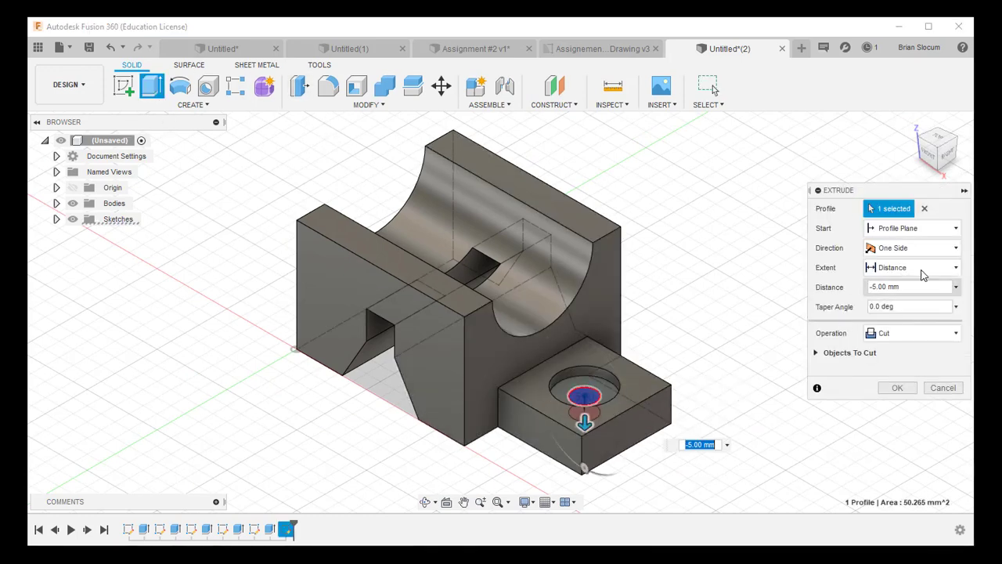
click(921, 270)
click(901, 318)
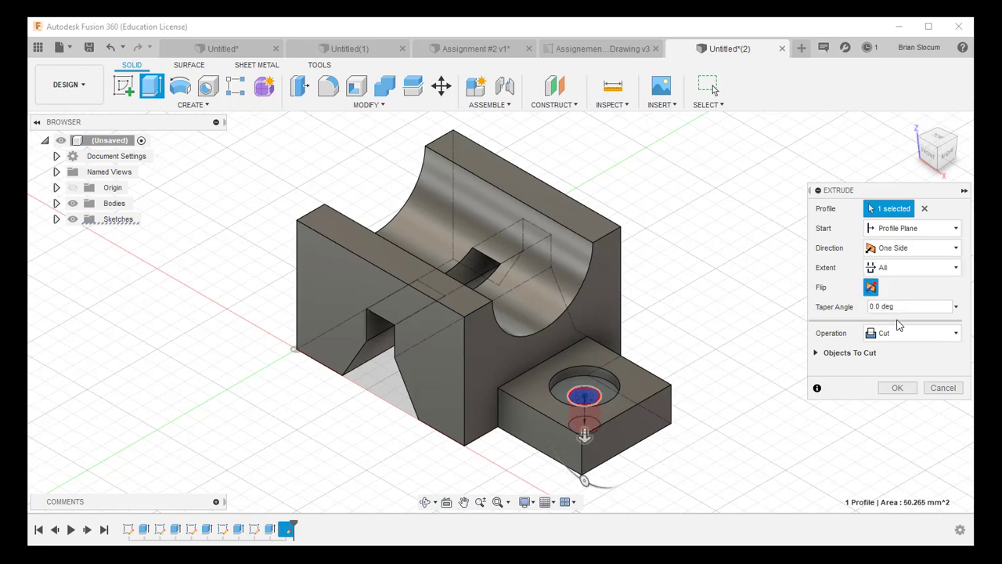
click(898, 389)
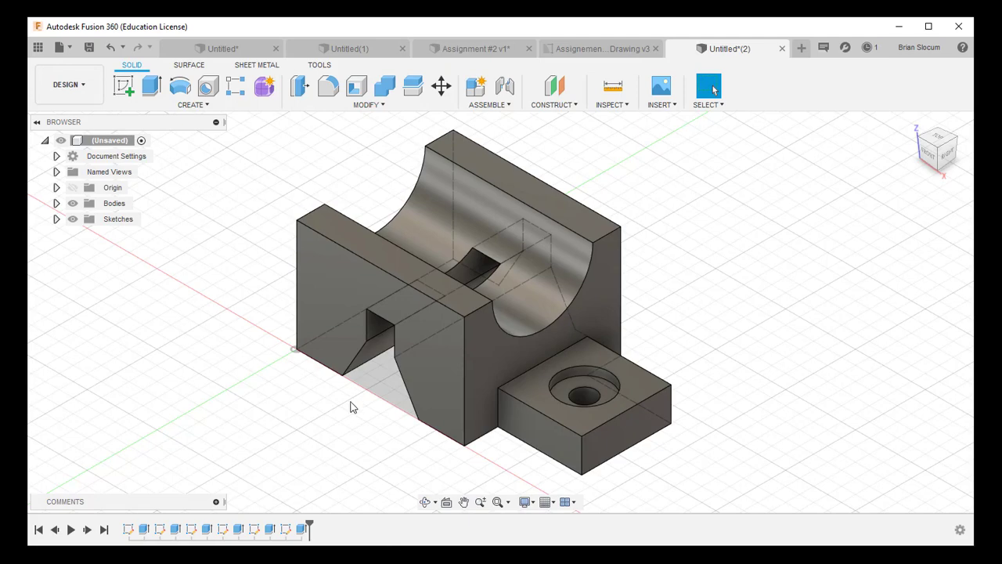
Try a 3 mm fillet on the tab's top face, both side faces and the edges where it meets the block.
shift+middle_drag(351, 406, 364, 388)
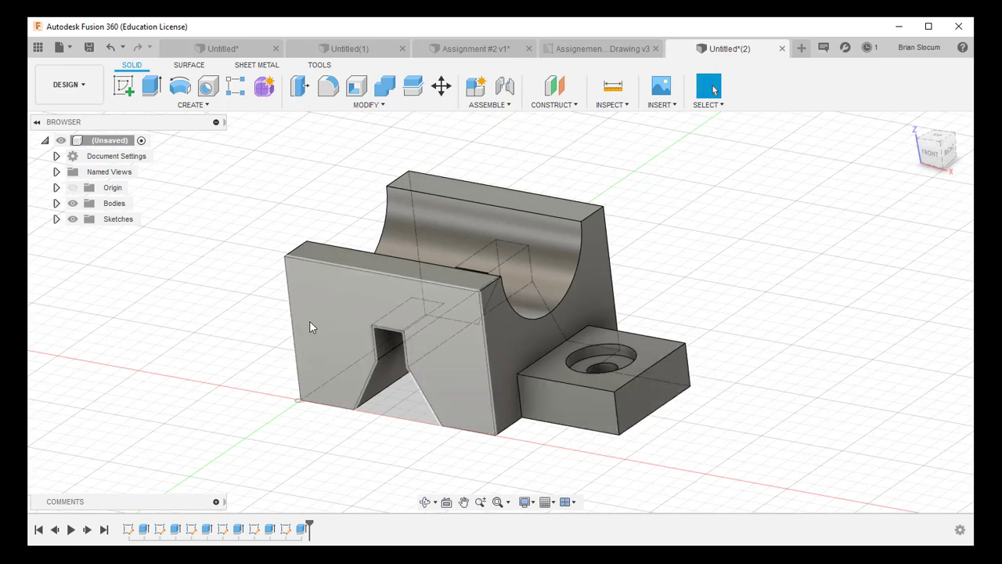
click(328, 88)
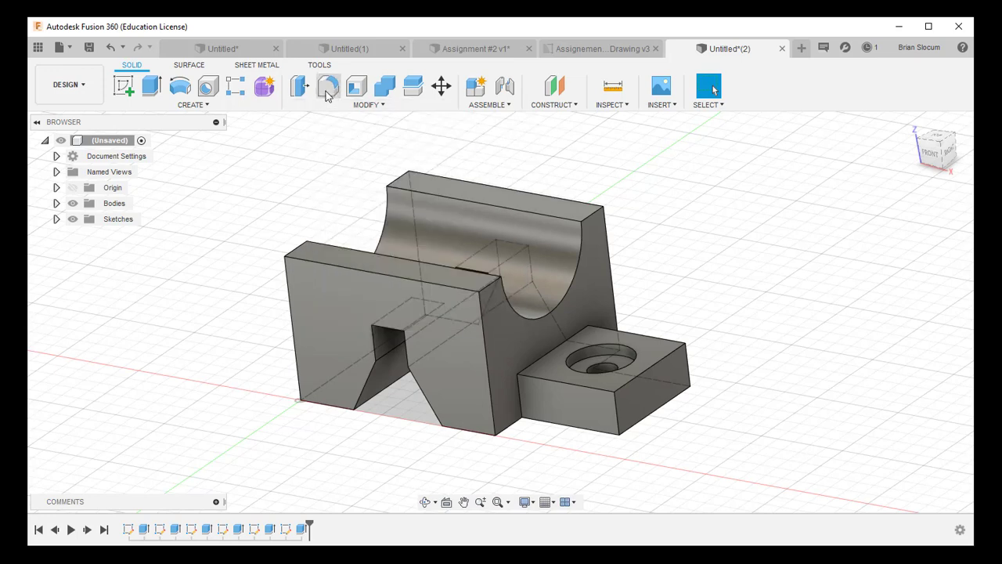
click(518, 396)
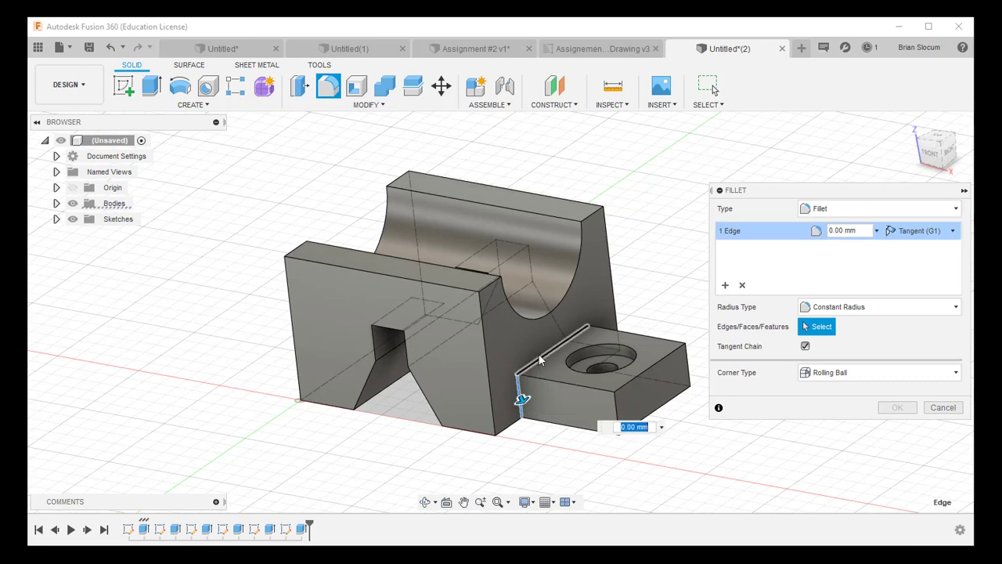
click(540, 359)
click(556, 381)
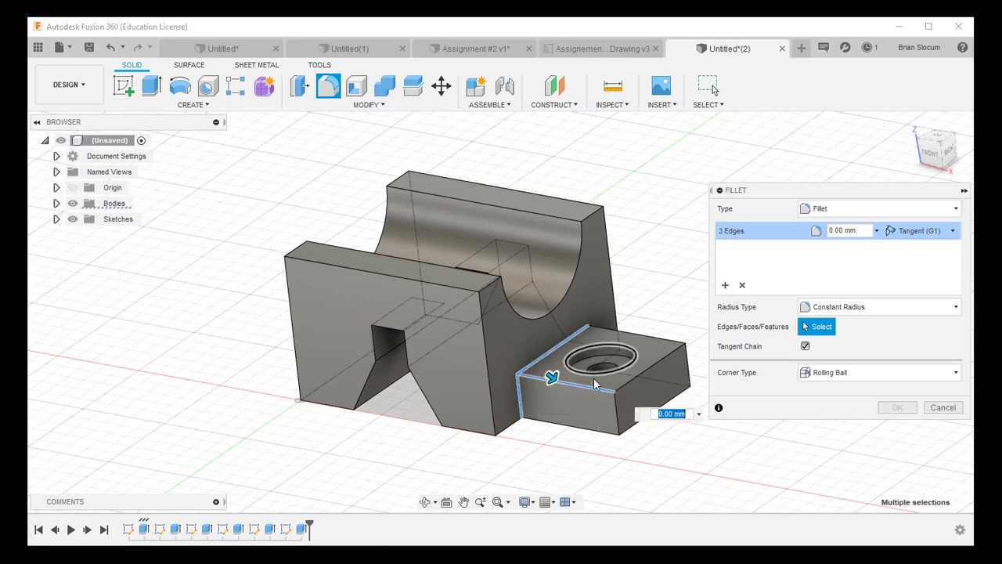
click(651, 350)
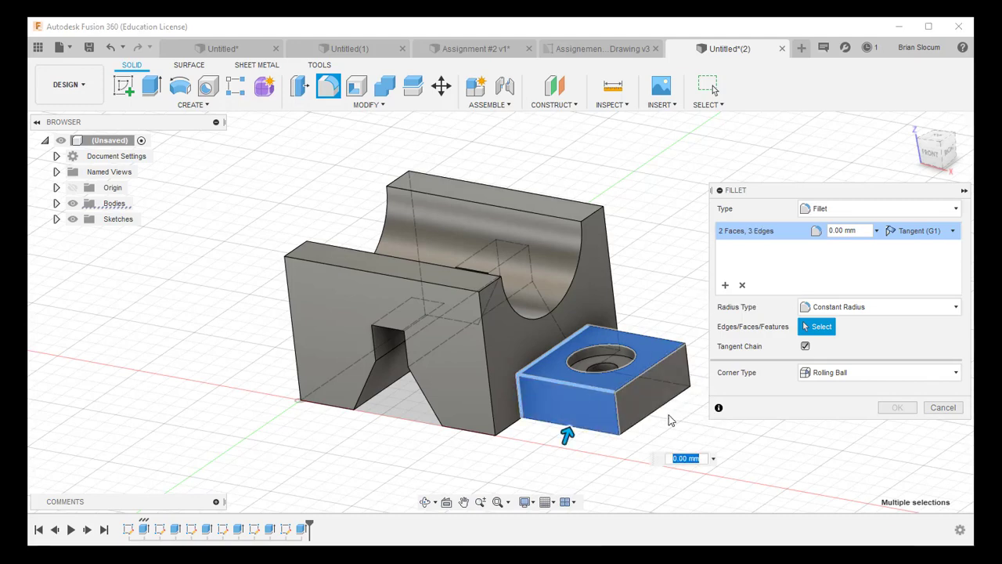
click(608, 404)
shift+middle_drag(663, 431, 561, 443)
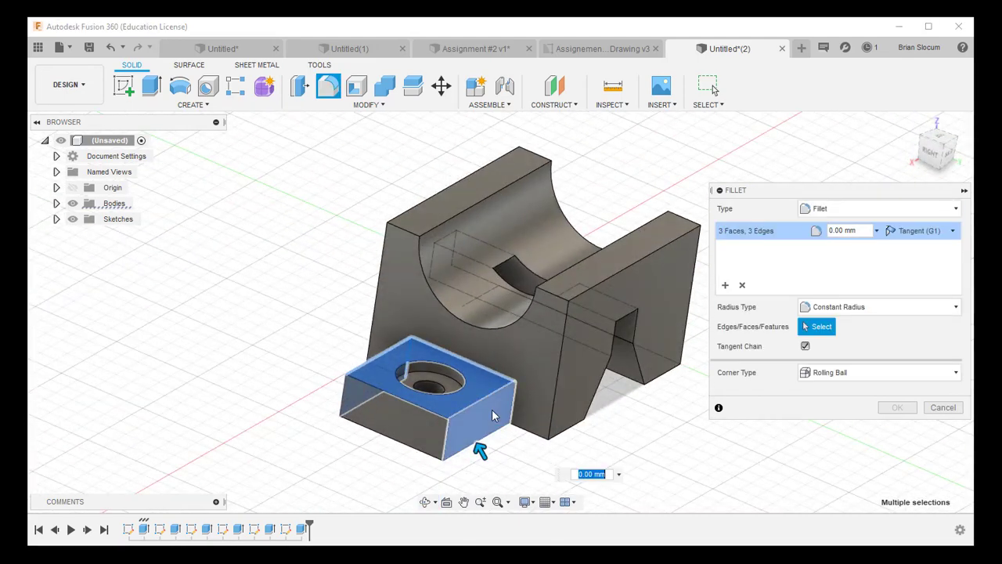
click(497, 415)
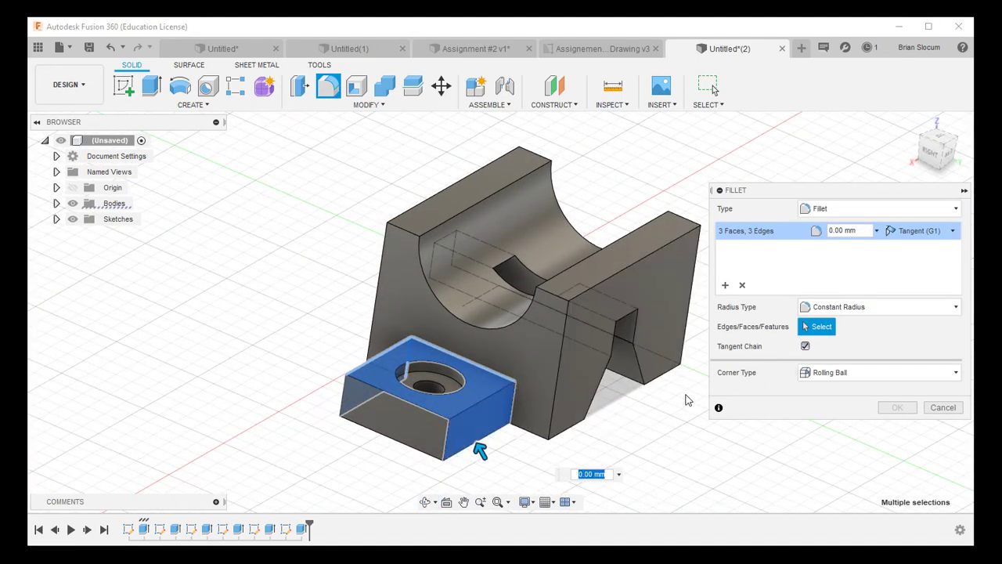
click(835, 230)
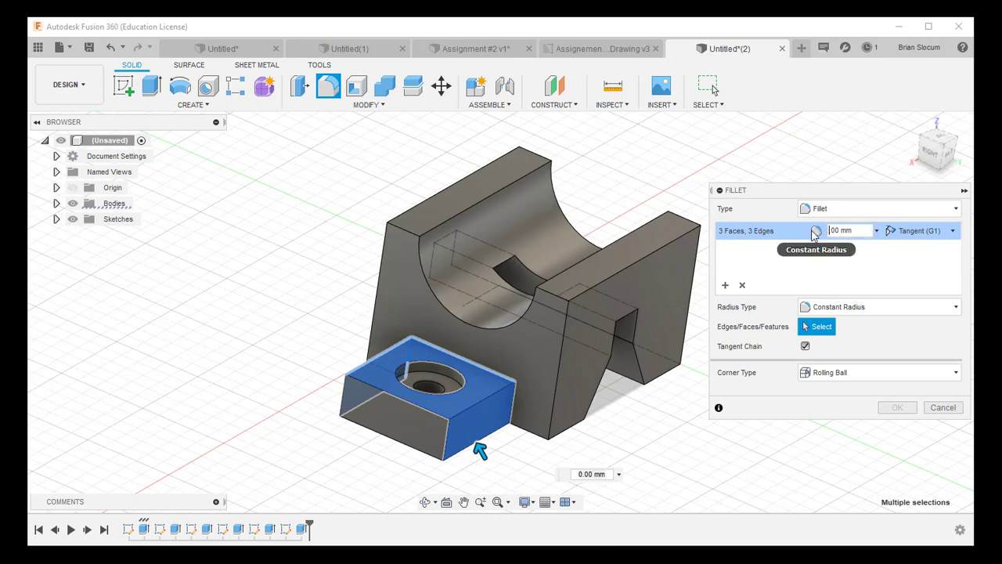
text(3.)
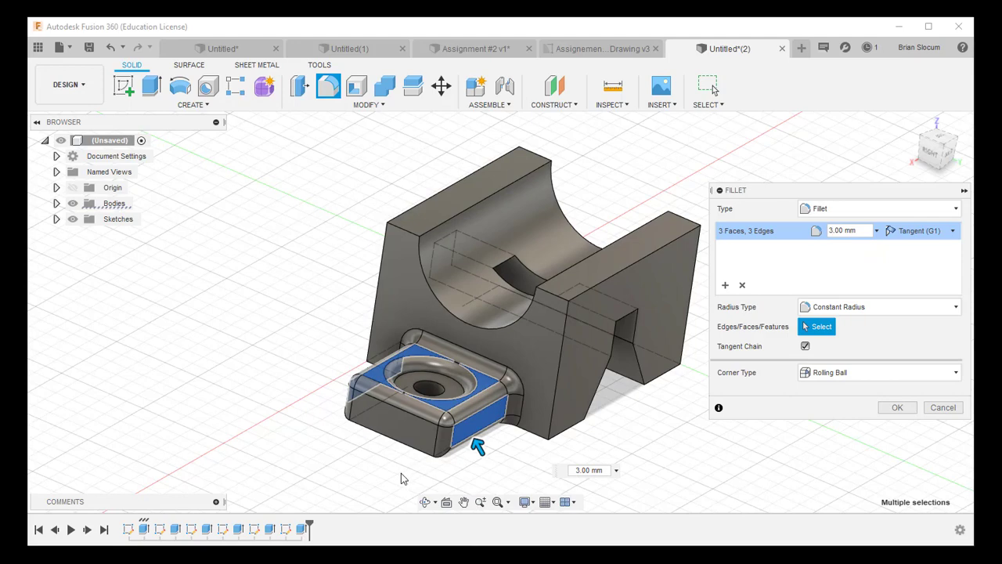
Try to delete a side face from the fillet selection, and undo the fillet.
shift+middle_drag(396, 481, 499, 365)
shift+middle_drag(414, 411, 611, 403)
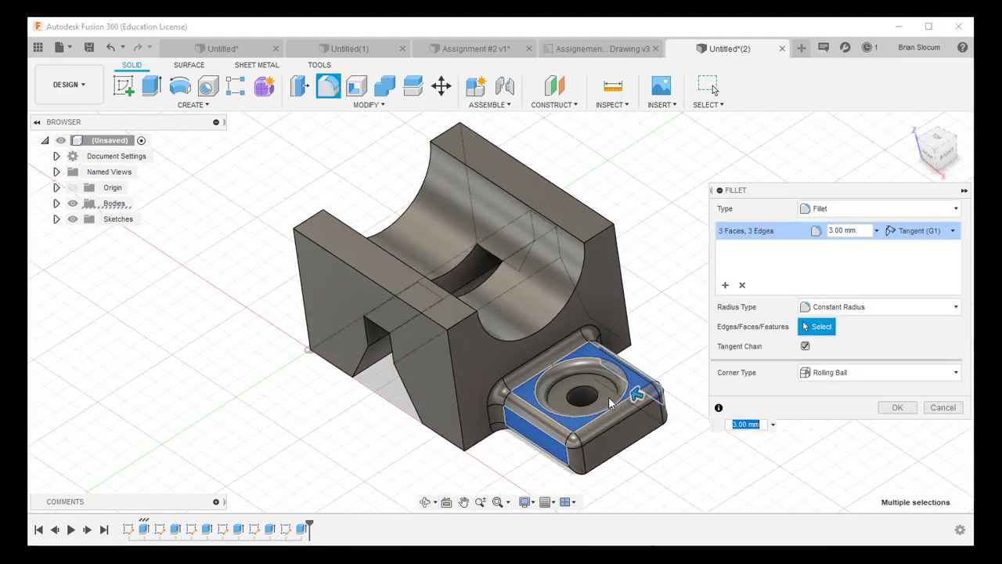
click(824, 333)
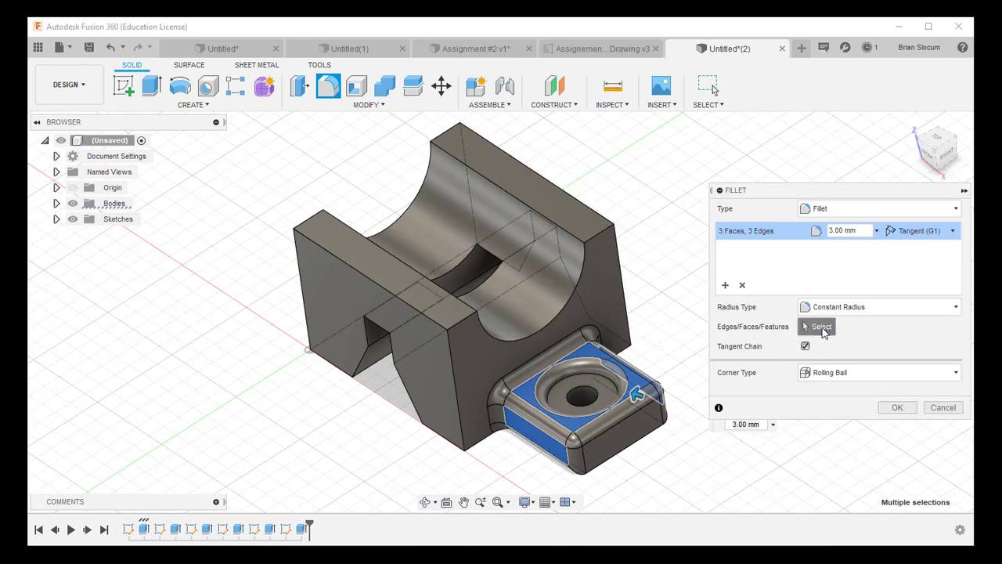
right_click(560, 456)
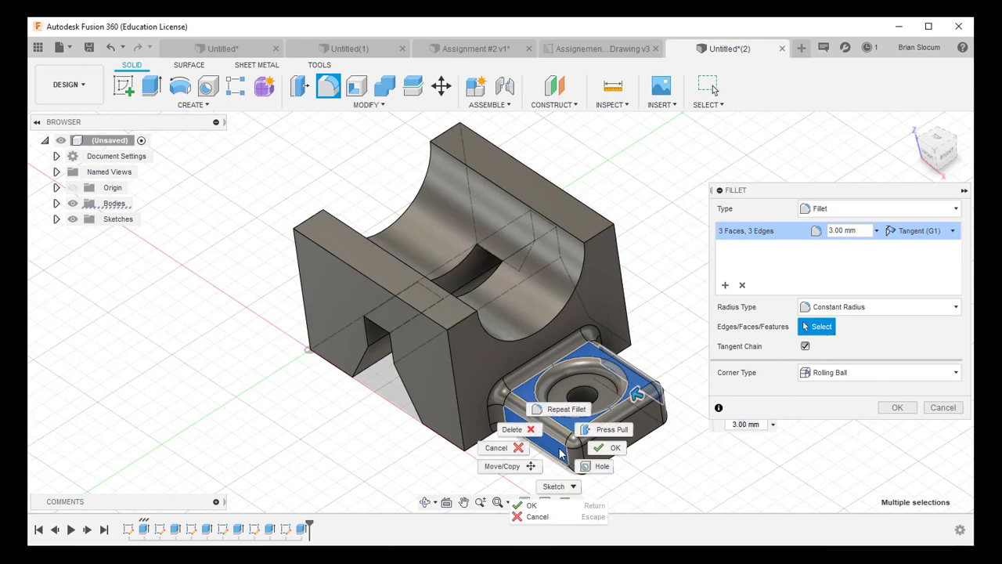
click(518, 430)
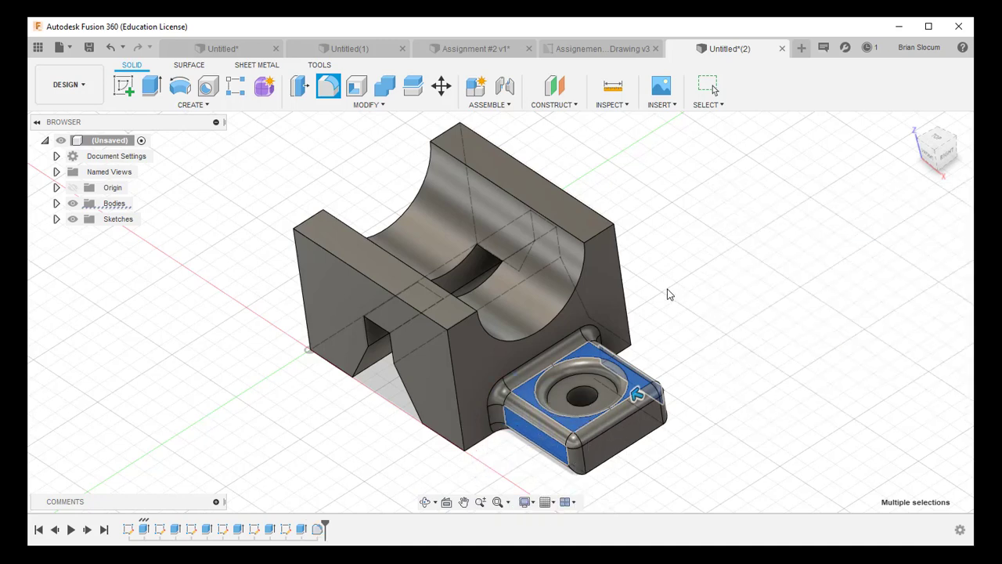
click(111, 49)
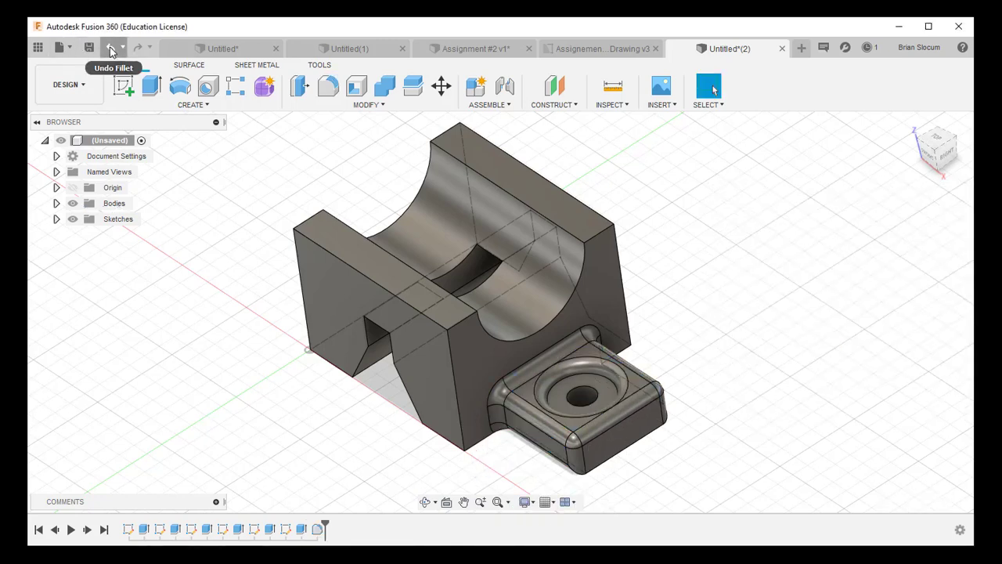
click(110, 49)
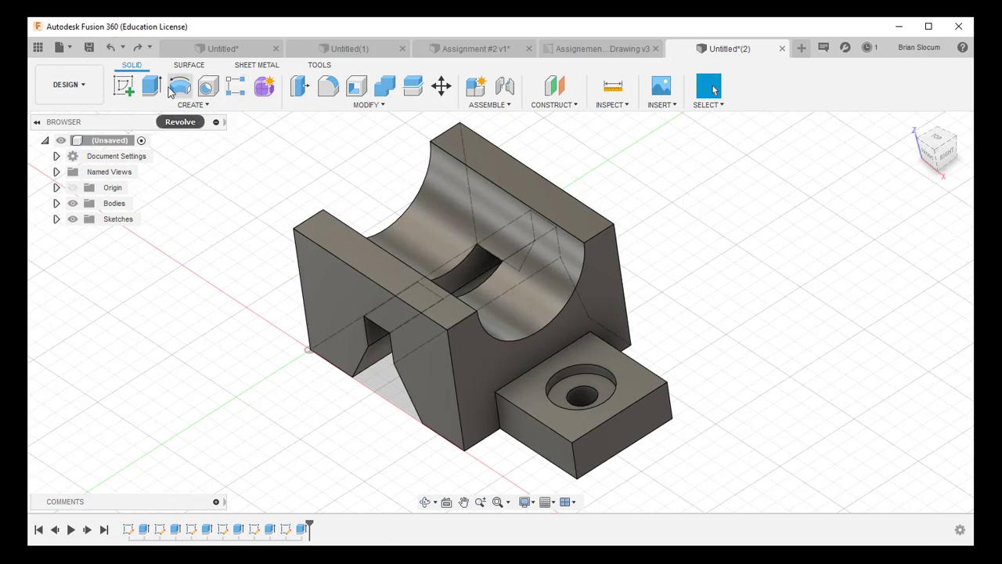
Fillet the tab's four top edges and four vertical edges, including those where the tab meets the block.
click(323, 91)
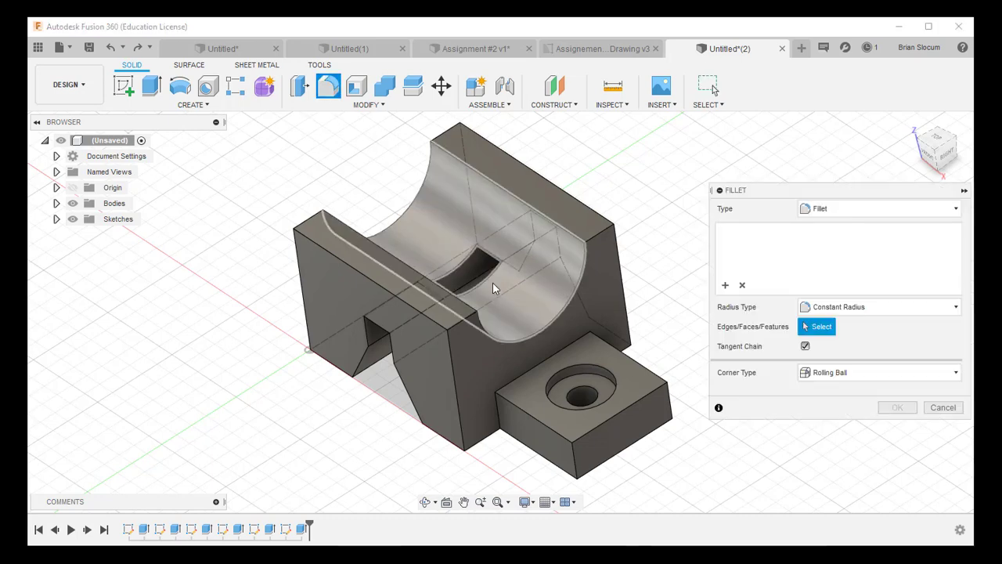
click(495, 415)
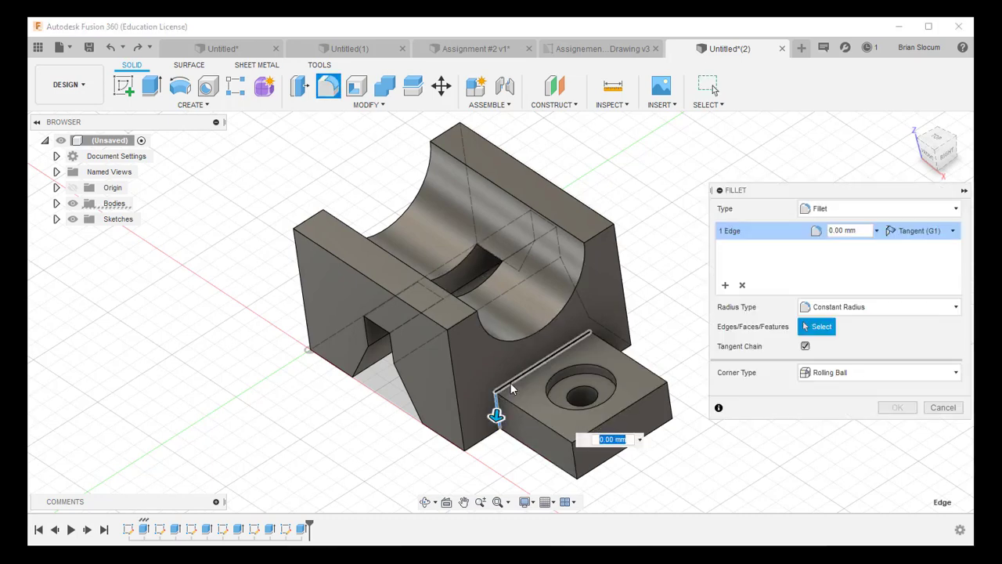
click(511, 389)
click(574, 461)
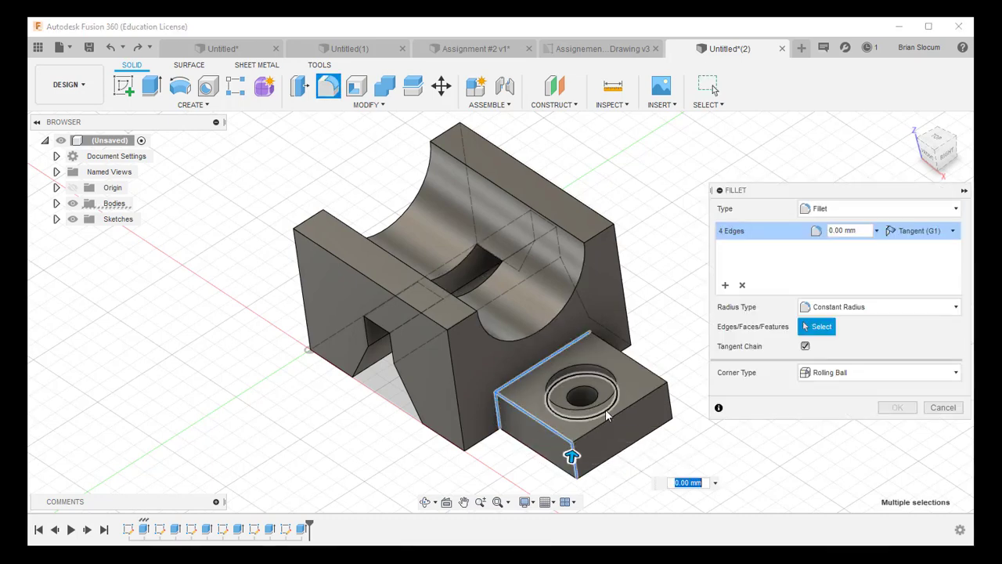
click(610, 417)
click(670, 403)
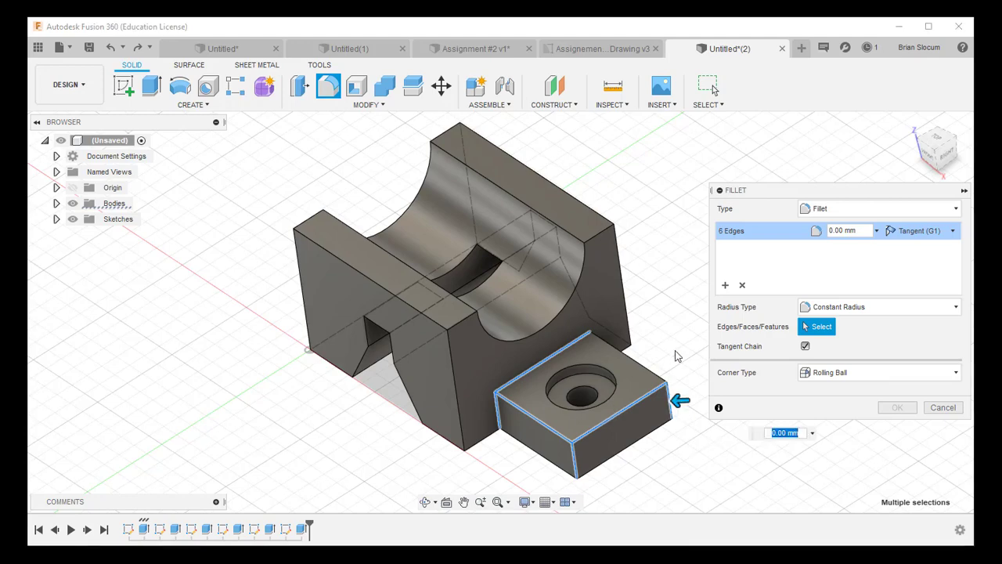
shift+middle_drag(676, 352, 584, 375)
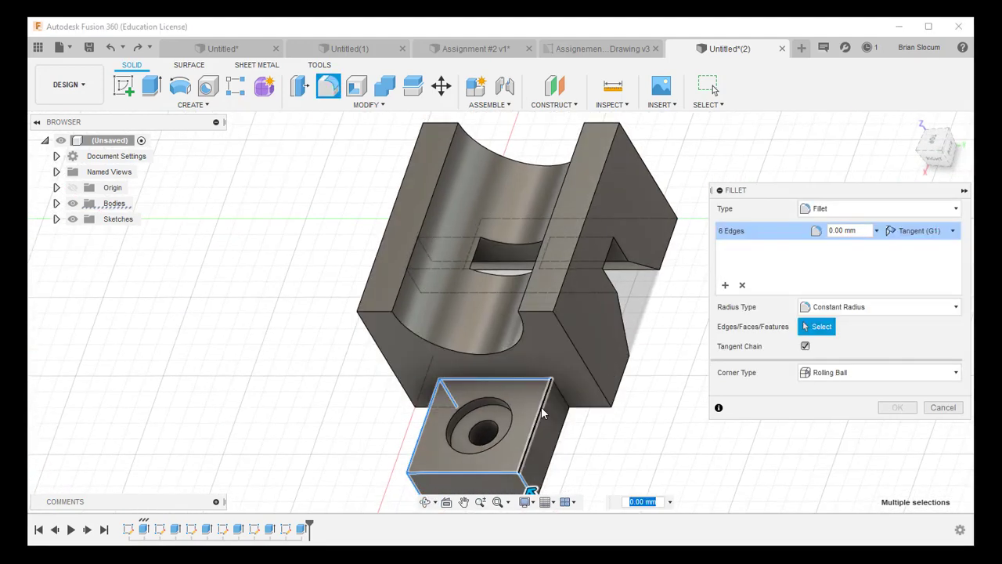
click(540, 413)
click(561, 394)
middle_drag(588, 443, 605, 389)
click(832, 230)
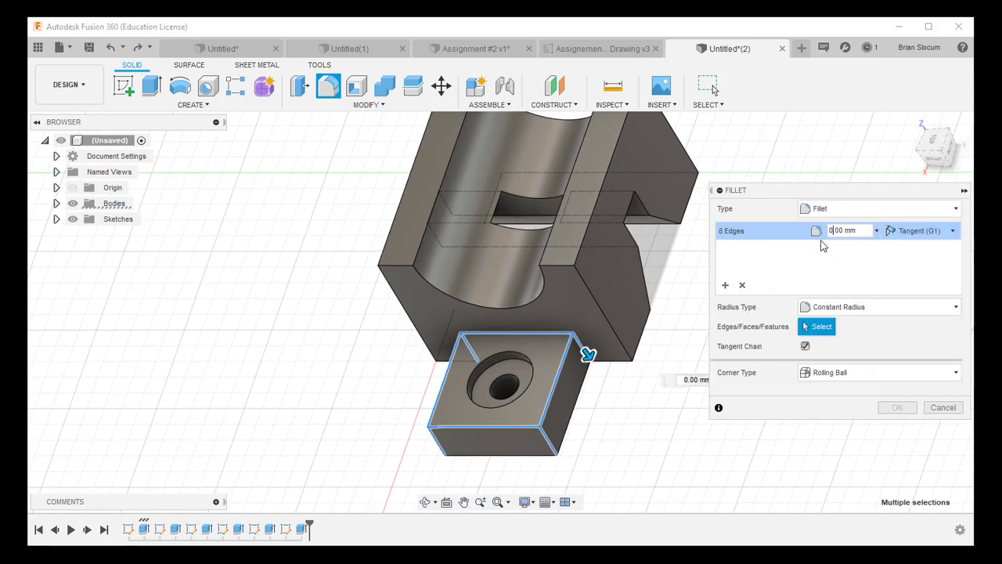
click(896, 408)
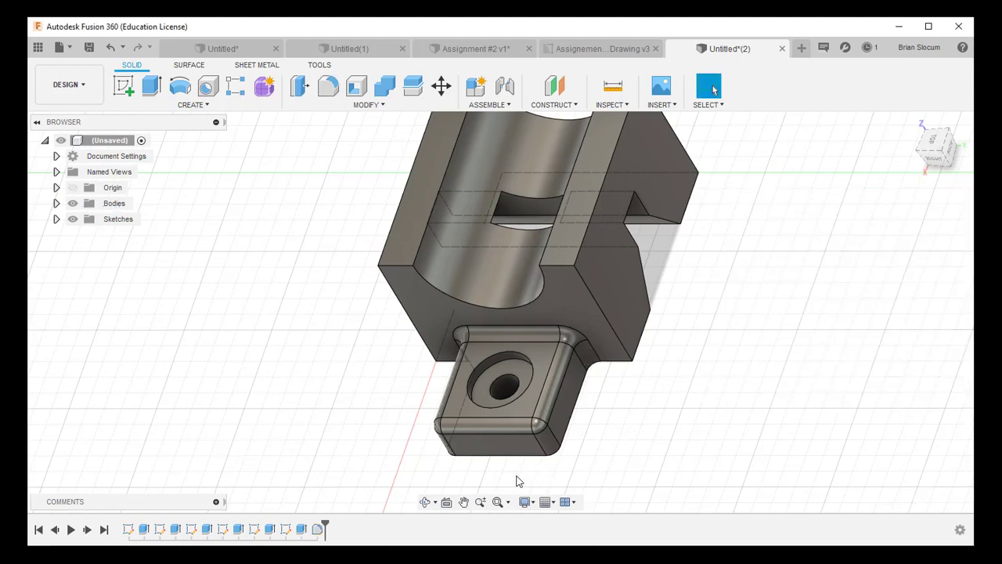
Construct a midplane between the block's tab-side end face and its opposite end face.
shift+middle_drag(408, 472, 469, 444)
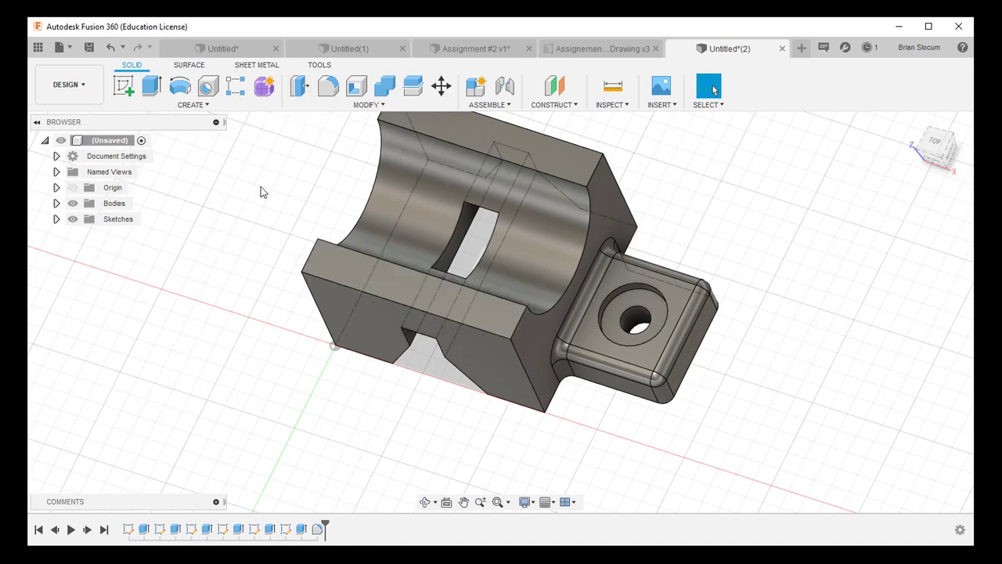
click(556, 104)
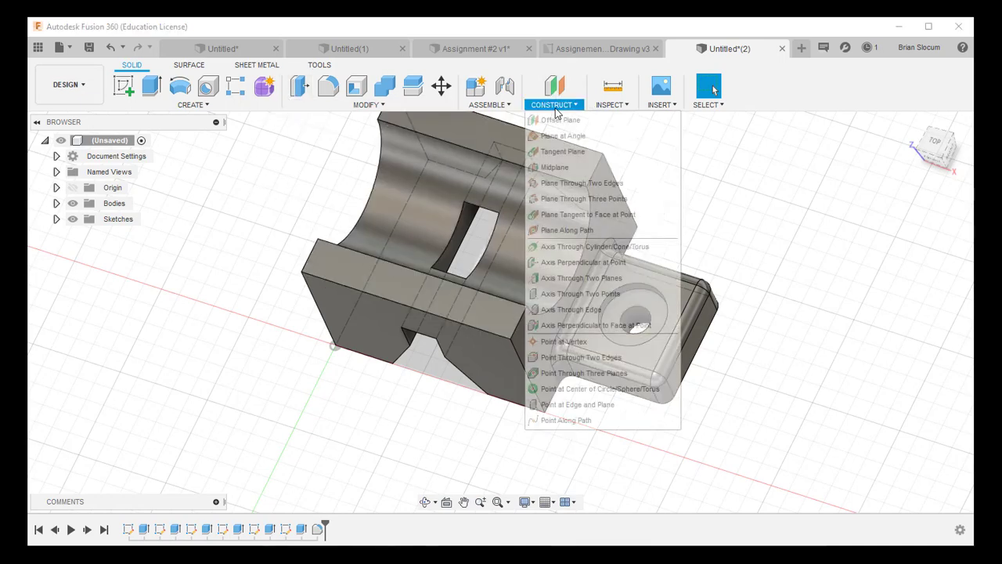
click(555, 167)
click(539, 335)
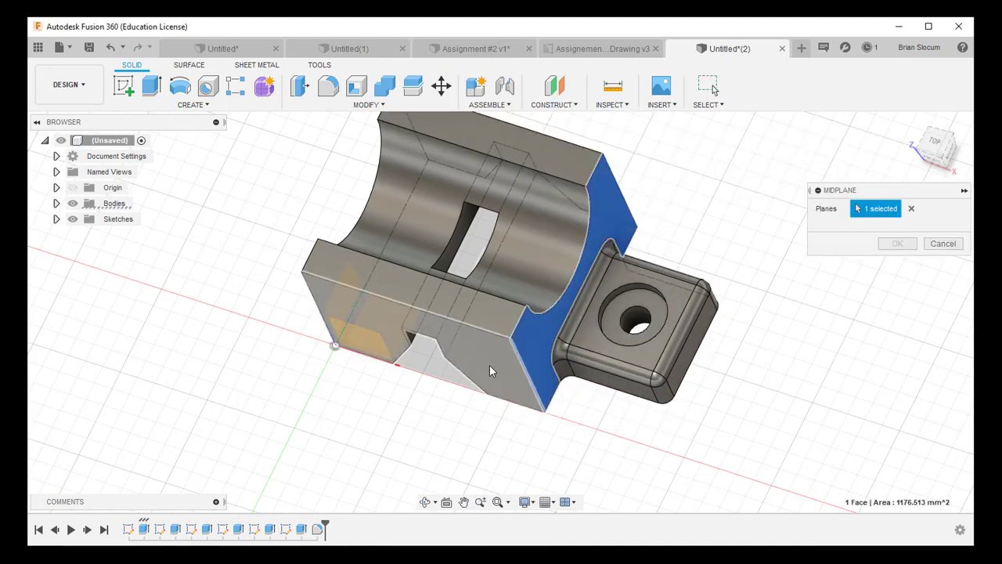
shift+middle_drag(276, 432, 347, 313)
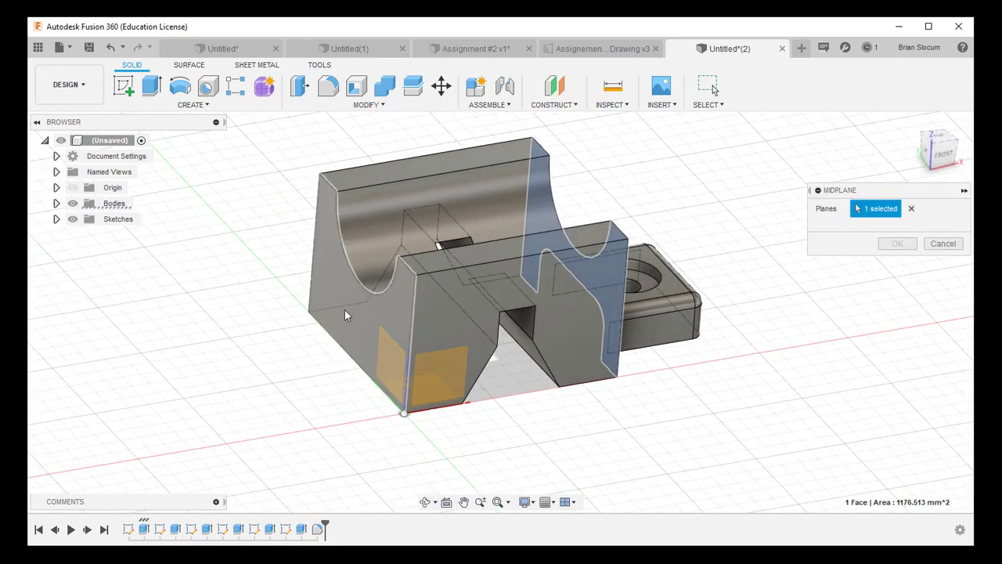
click(345, 312)
middle_drag(635, 419, 595, 402)
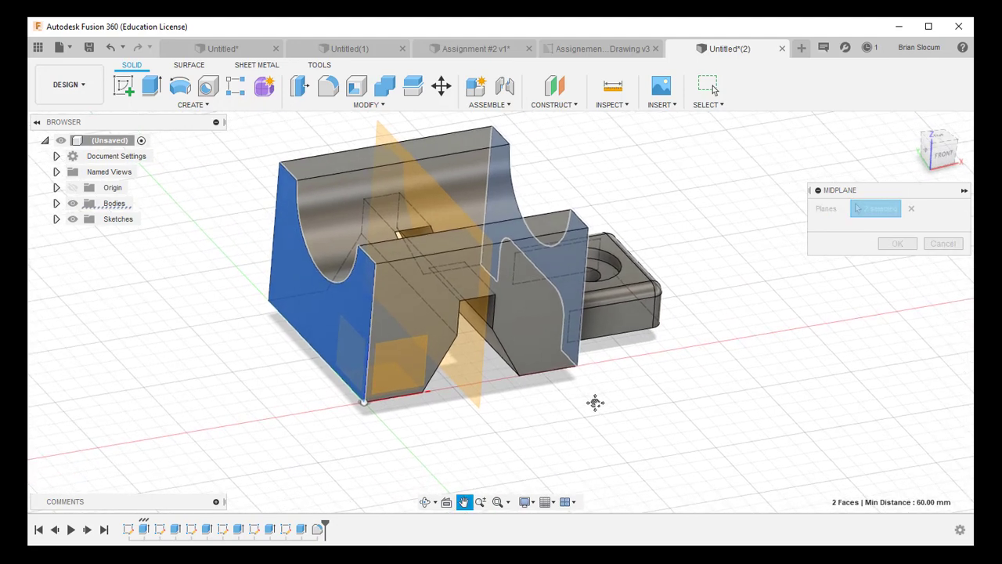
click(897, 243)
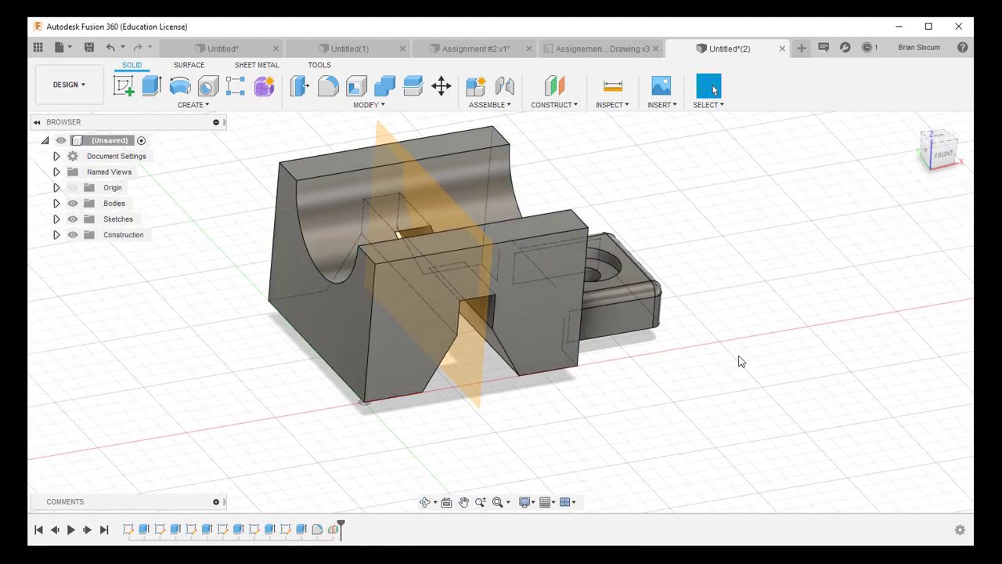
Mirror the tab extrusion, its fillet, the counterbore and the through-hole features across the midplane, and return to the home view.
shift+middle_drag(741, 361, 665, 385)
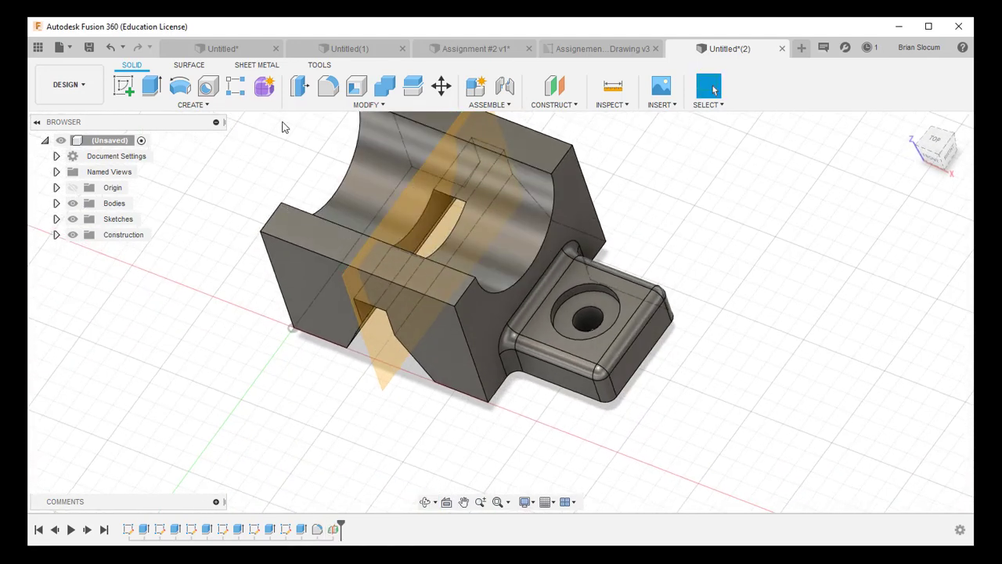
click(192, 104)
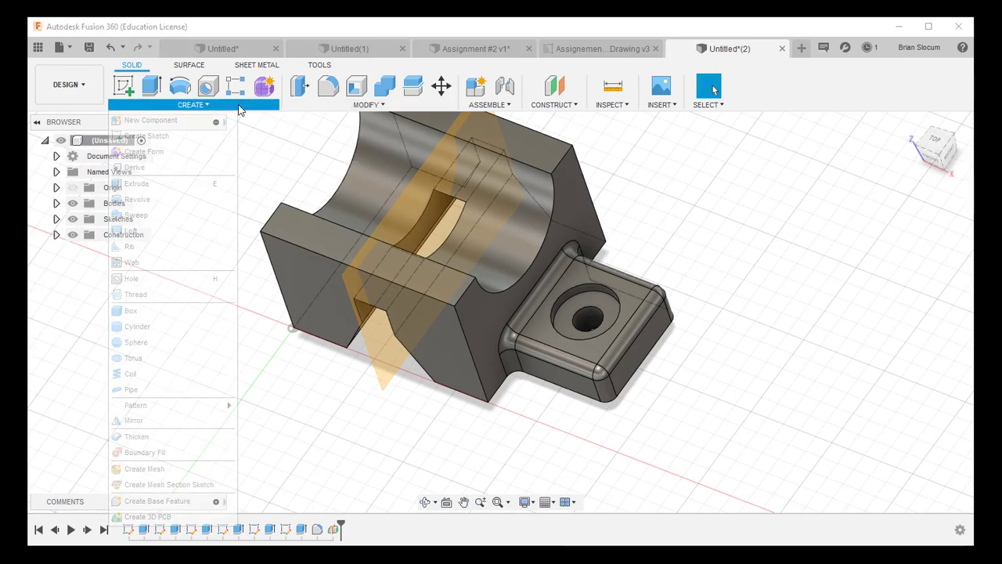
click(146, 421)
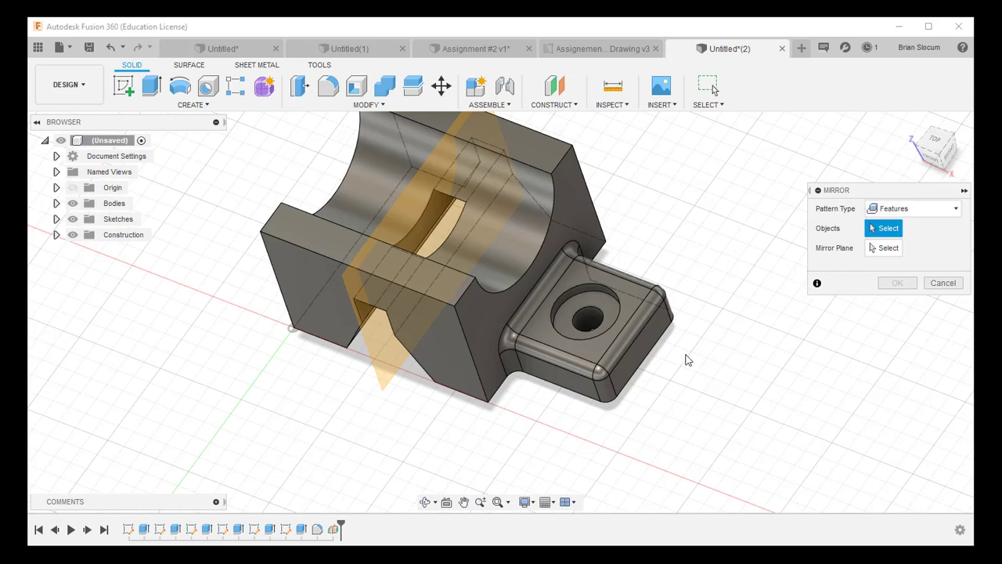
click(507, 363)
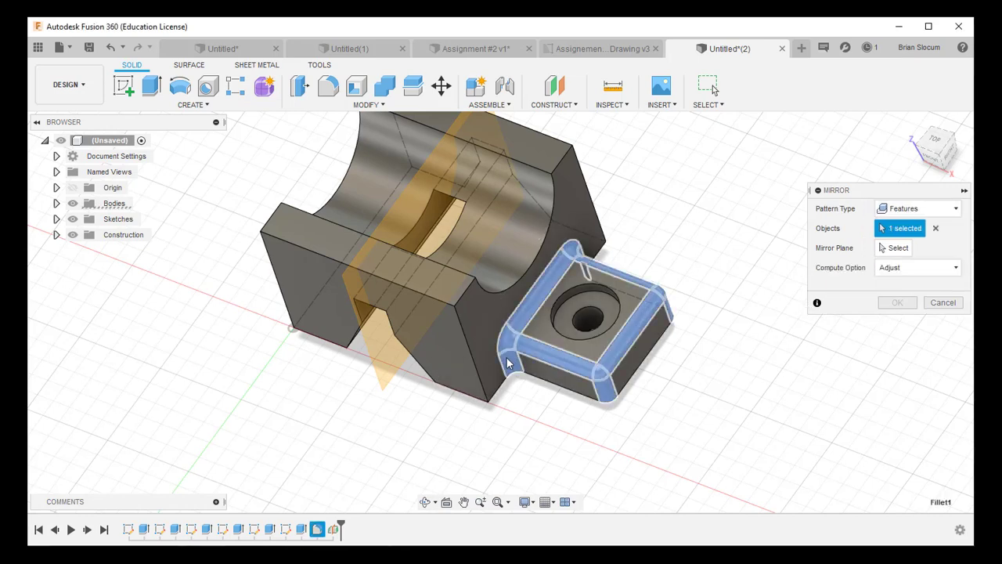
click(544, 377)
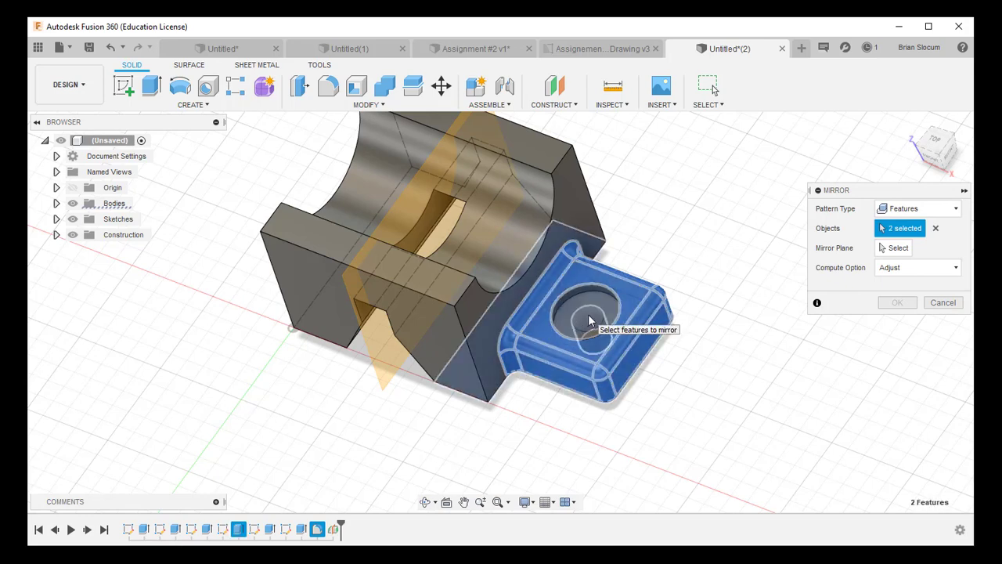
click(588, 321)
click(589, 303)
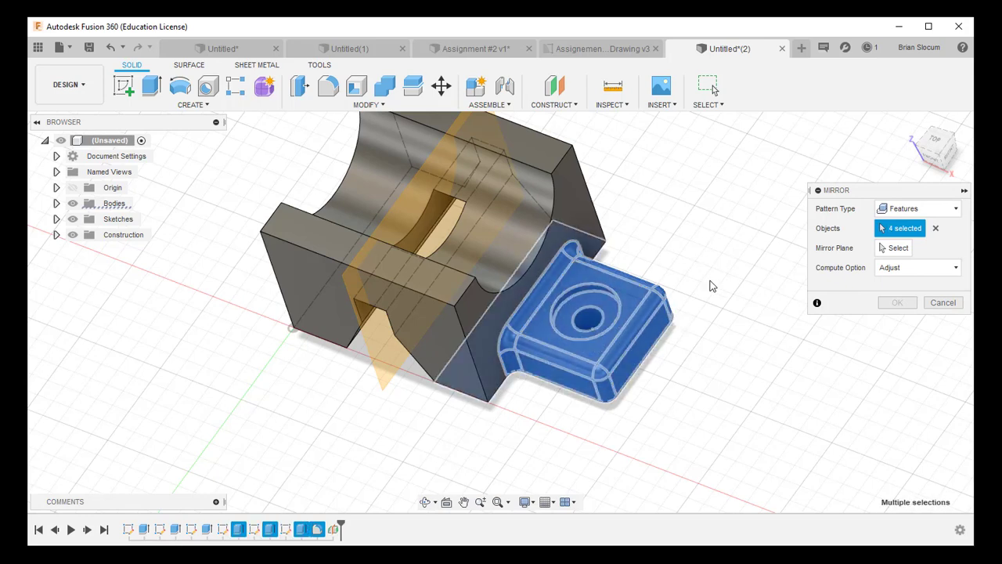
click(899, 248)
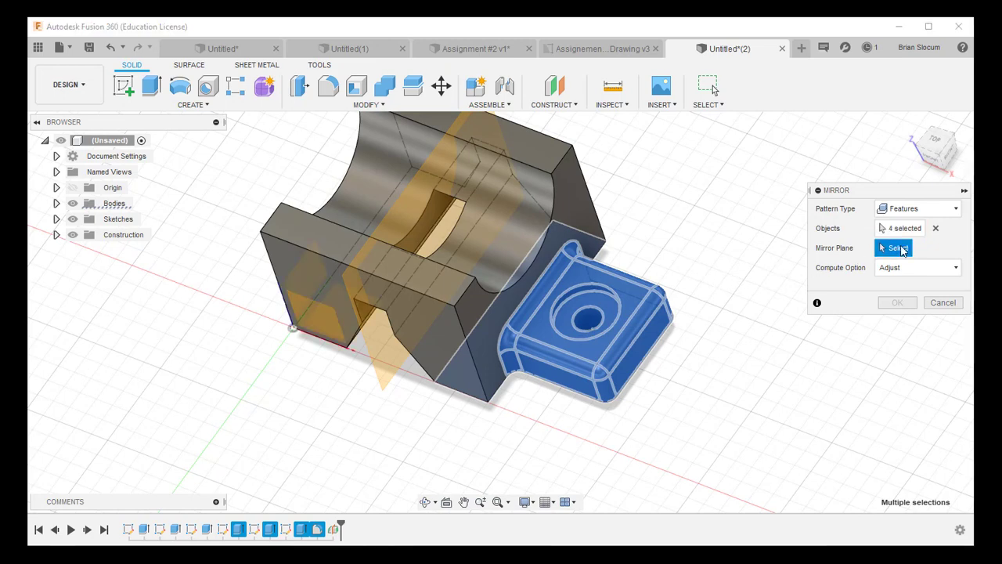
click(386, 344)
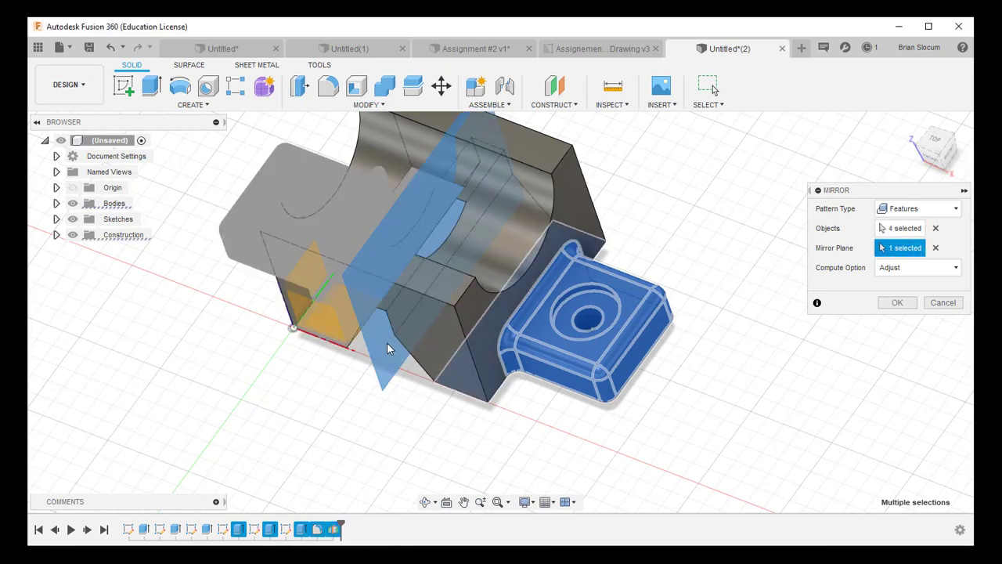
click(894, 306)
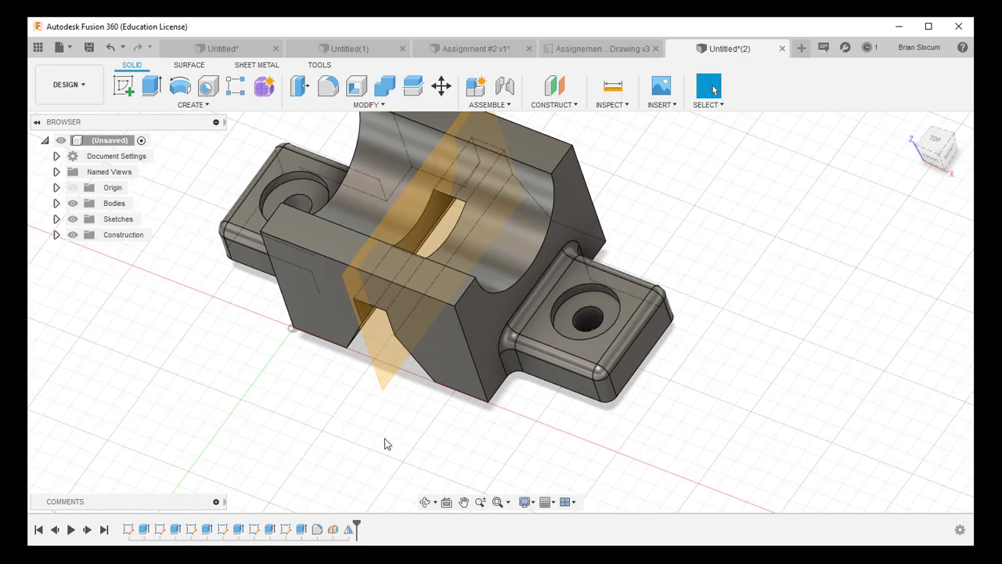
shift+middle_drag(382, 446, 368, 356)
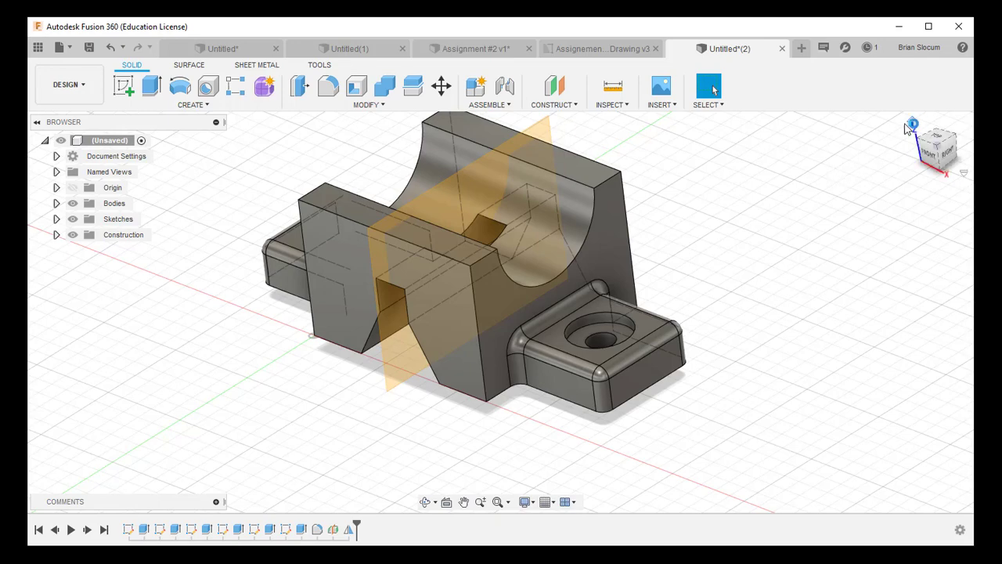
click(912, 123)
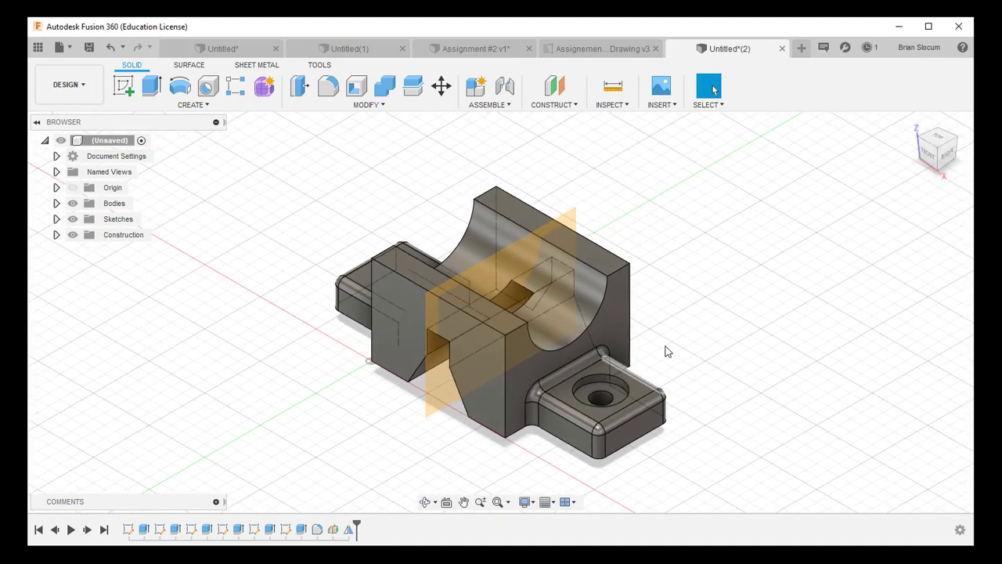